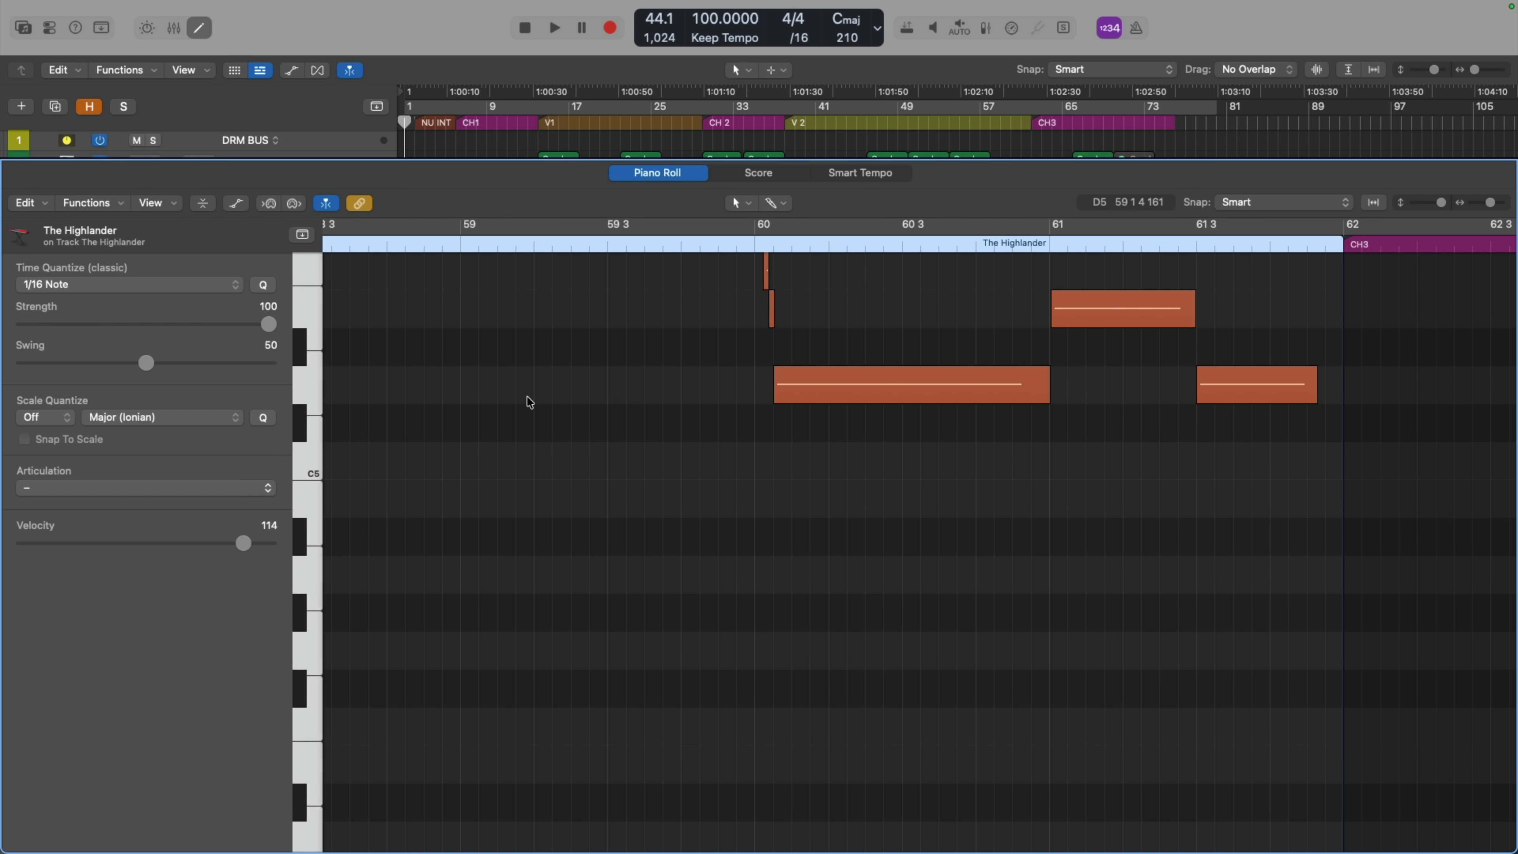
- Collapse the Piano Roll of The Highlander region so that only the used pitches are shown
{"action": "scroll", "coordinate": [527, 395], "scroll_direction": "up", "scroll_amount": 5}
{"action": "scroll", "coordinate": [527, 396], "scroll_direction": "left", "scroll_amount": 3}
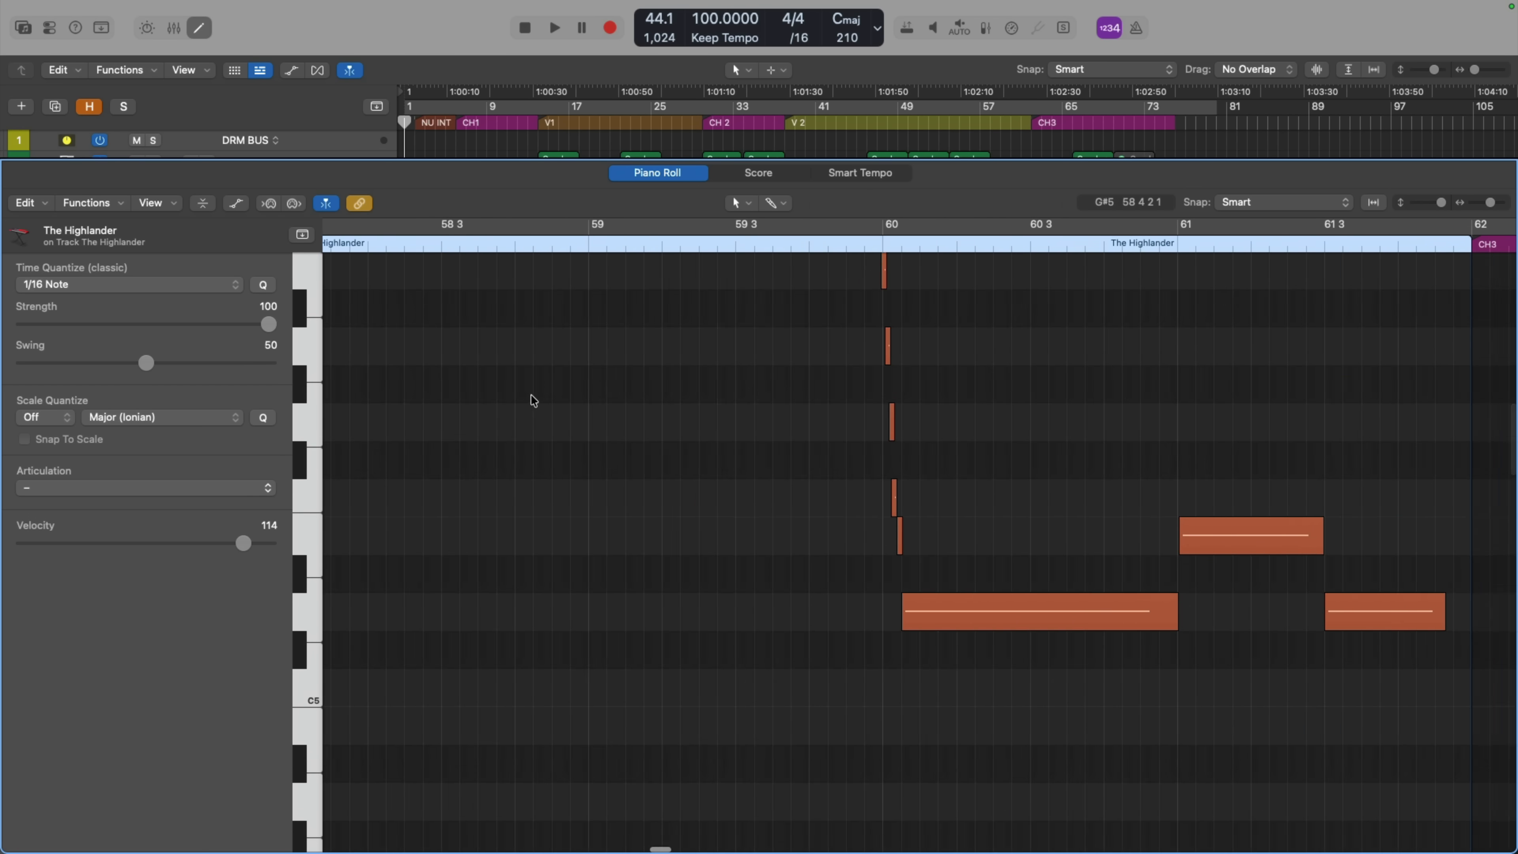
{"action": "scroll", "coordinate": [541, 399], "scroll_direction": "up", "scroll_amount": 3}
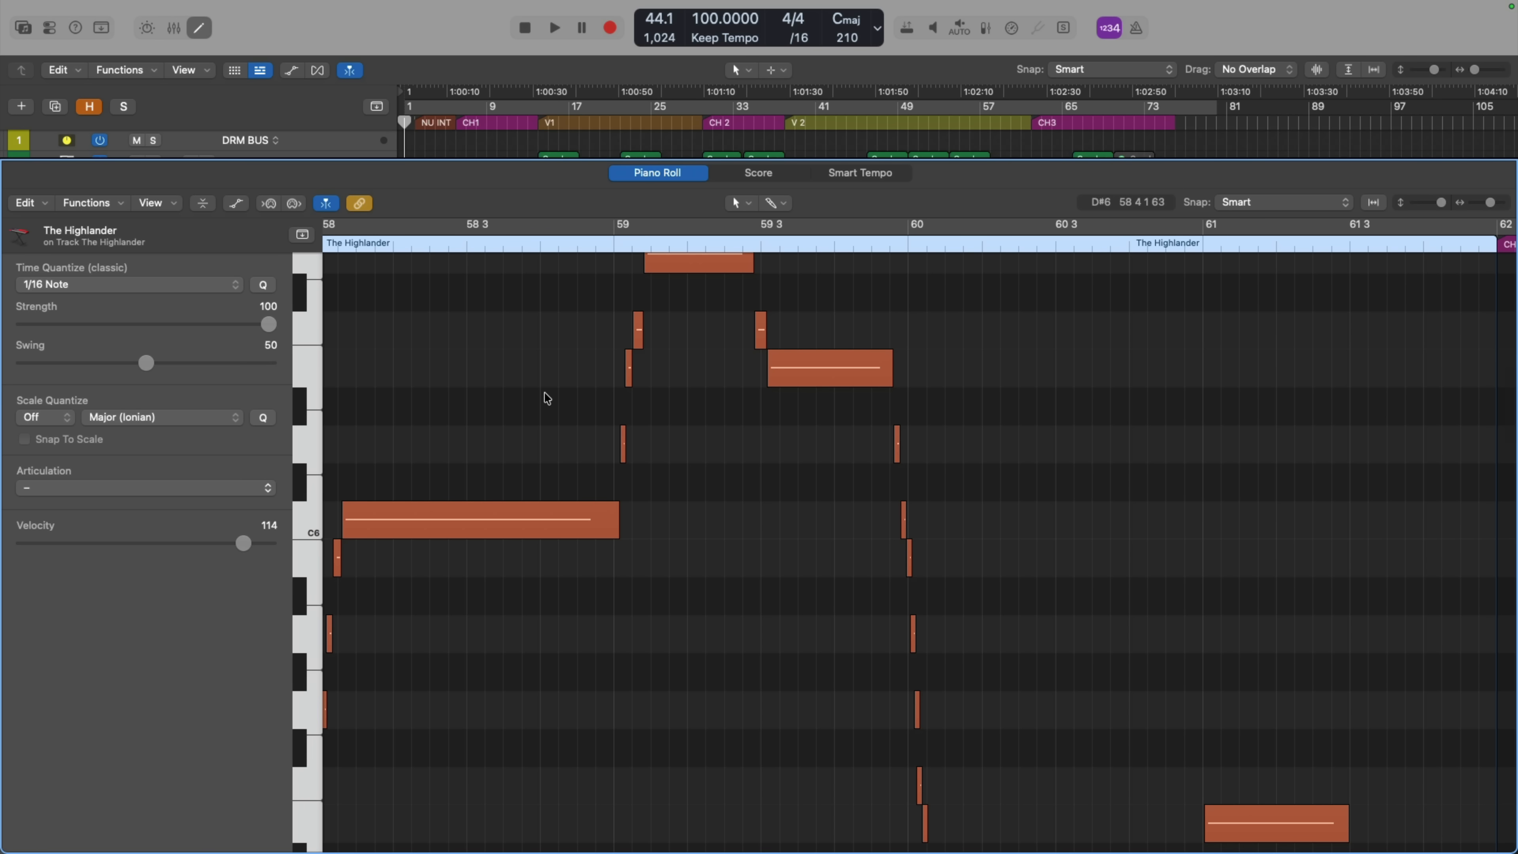
{"action": "left_click", "coordinate": [203, 203]}
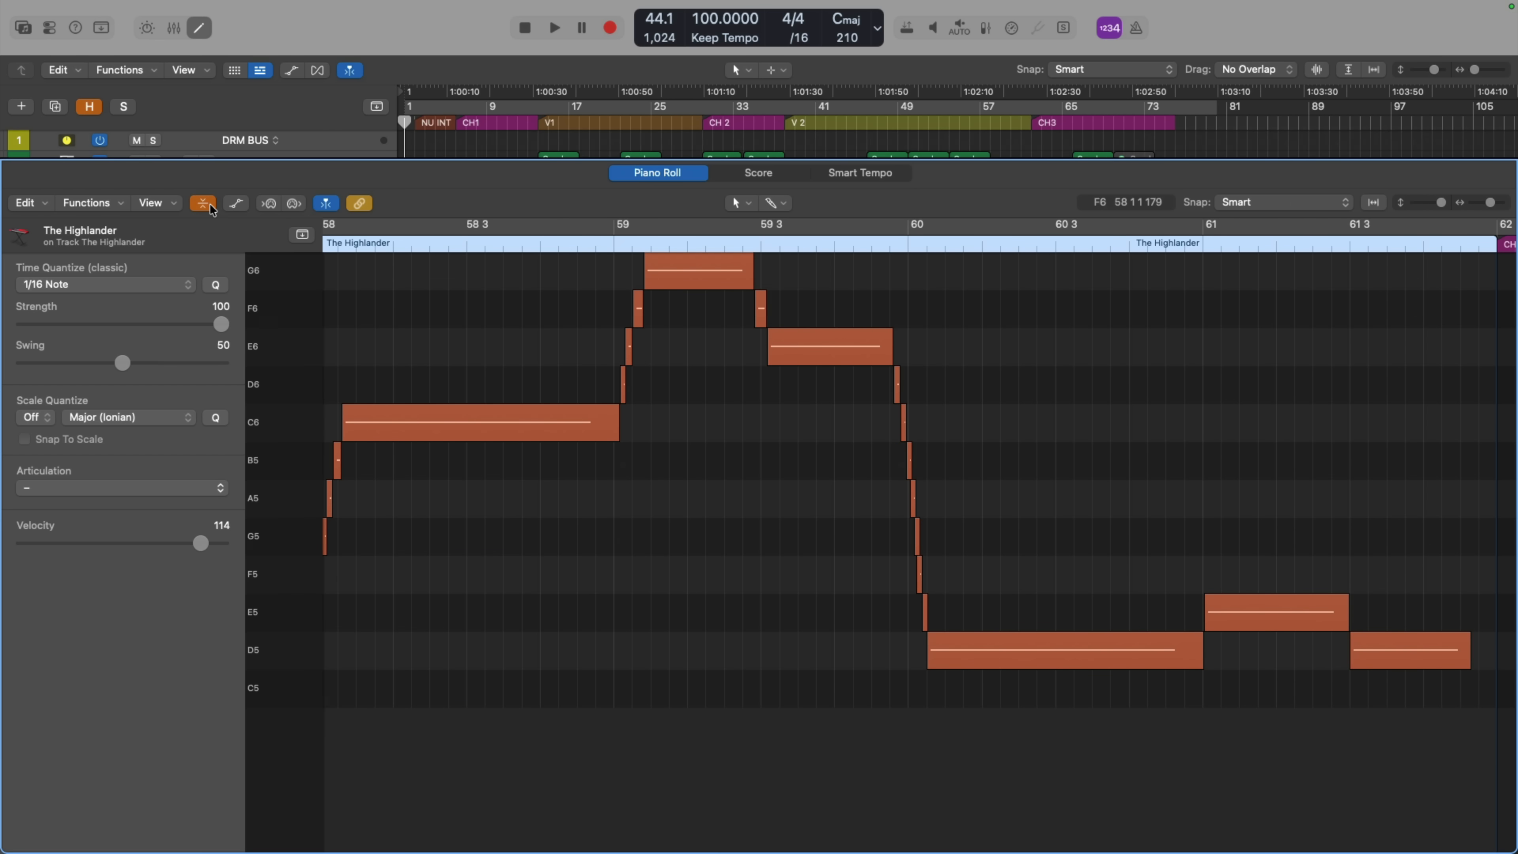
{"action": "scroll", "coordinate": [664, 399], "scroll_direction": "left", "scroll_amount": 5}
{"action": "scroll", "coordinate": [667, 399], "scroll_direction": "right", "scroll_amount": 2}
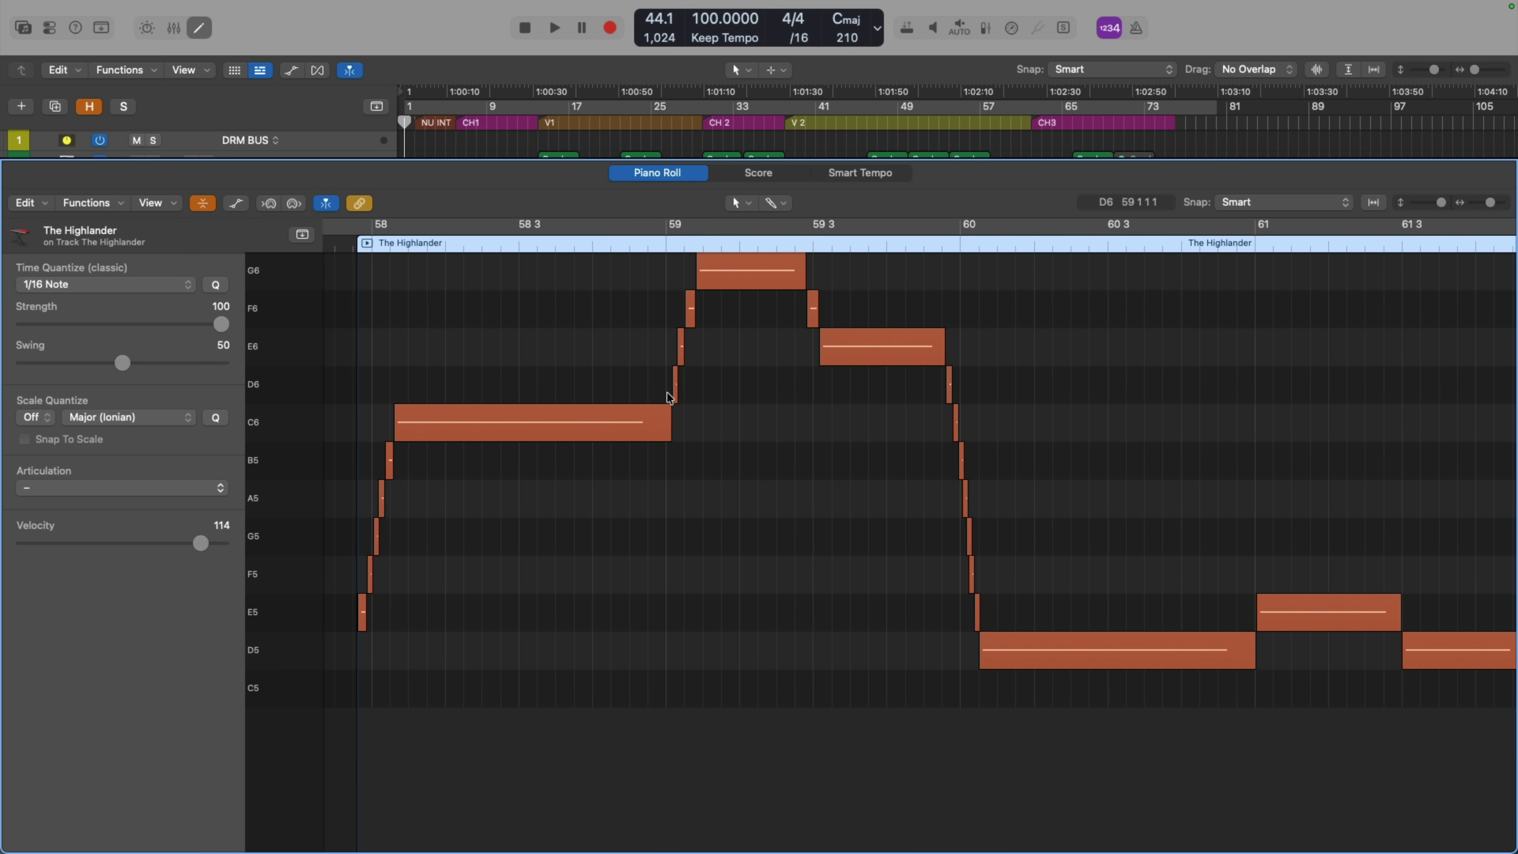
- Try shortening the long C6 note that starts at bar 58, and undo the change
{"action": "left_click_drag", "start_coordinate": [668, 412], "coordinate": [627, 413]}
{"action": "key", "text": "super+z"}
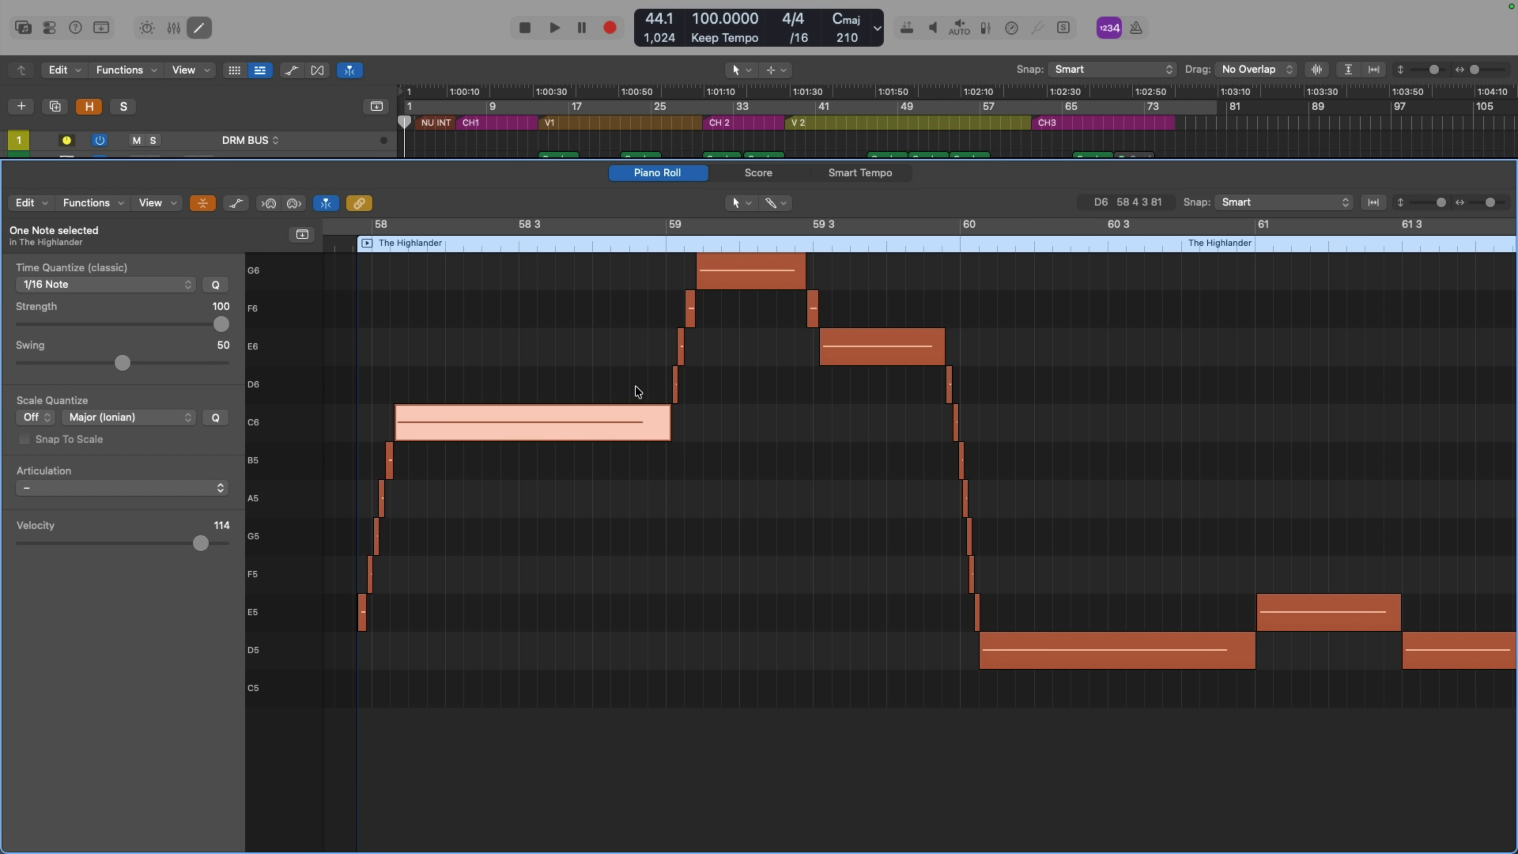
- Open the Retro Analog Synth Strings region at bar 58 on the VHS Brass Preset track in the Piano Roll
{"action": "key", "text": "e"}
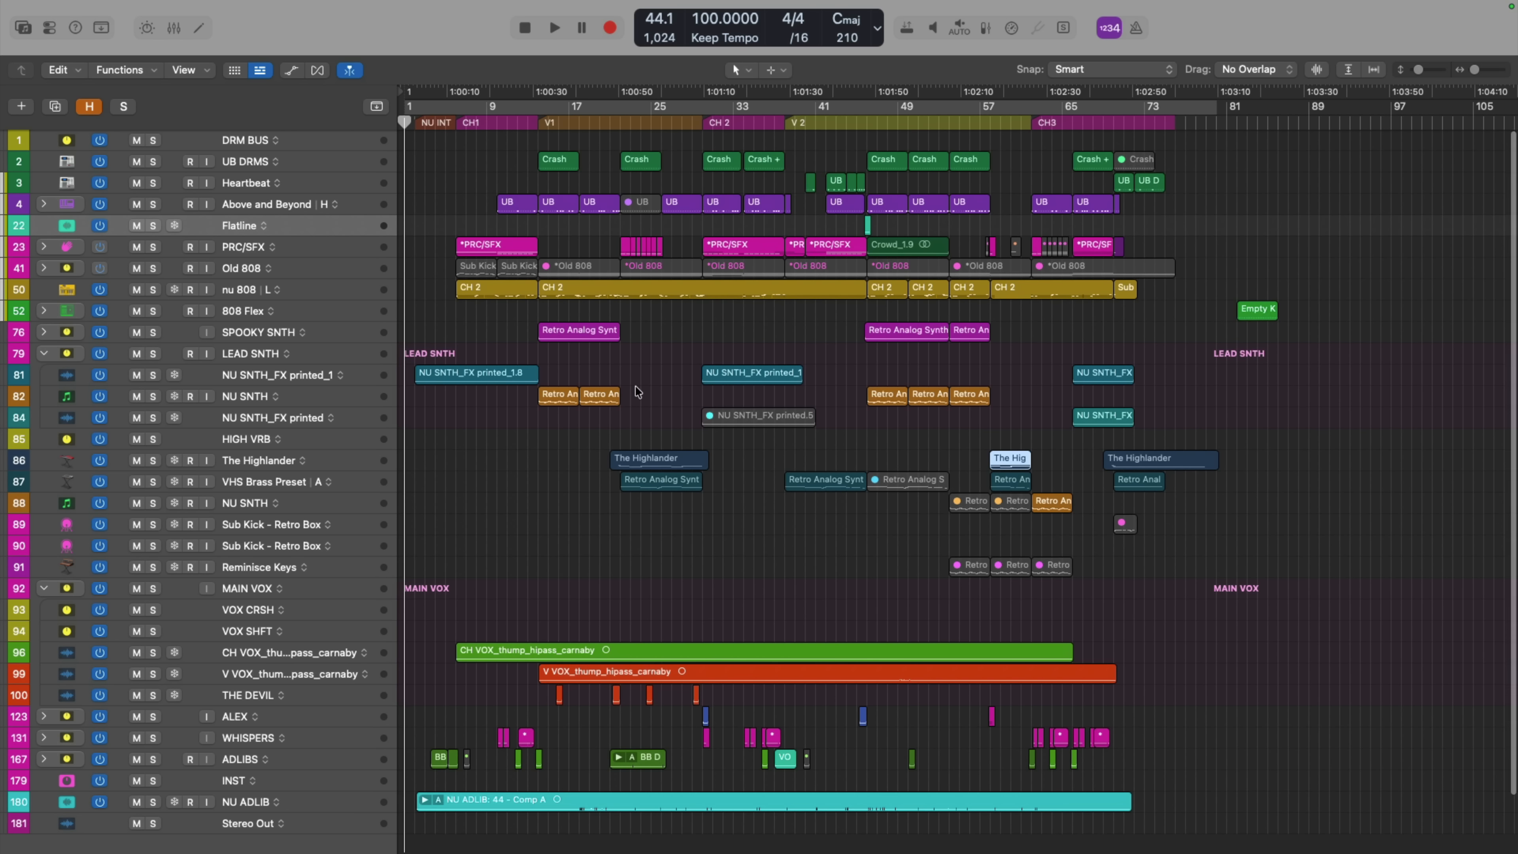
{"action": "left_click", "coordinate": [1020, 482]}
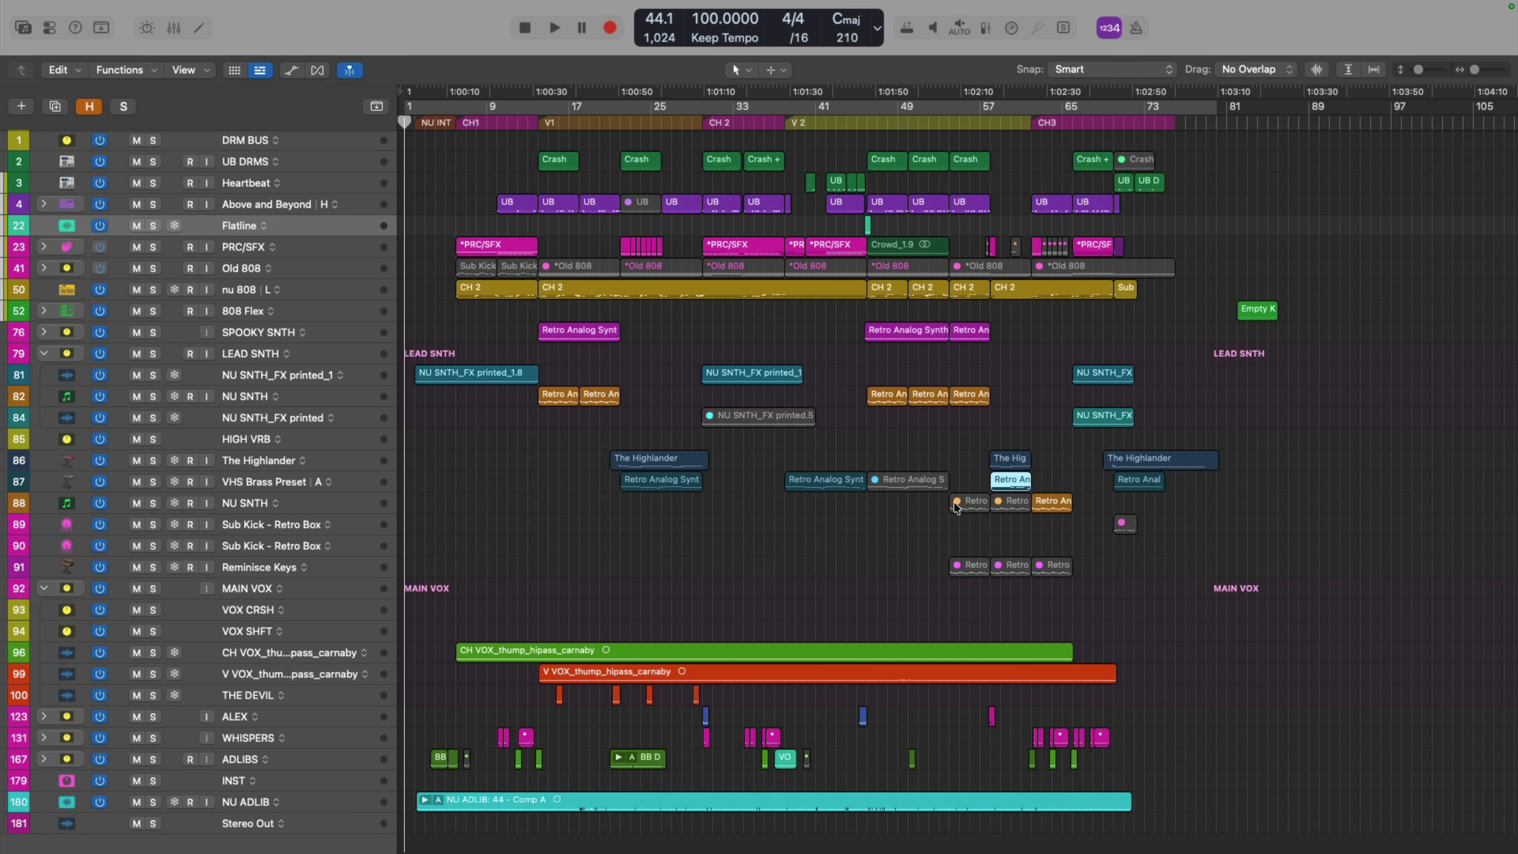
{"action": "key", "text": "e"}
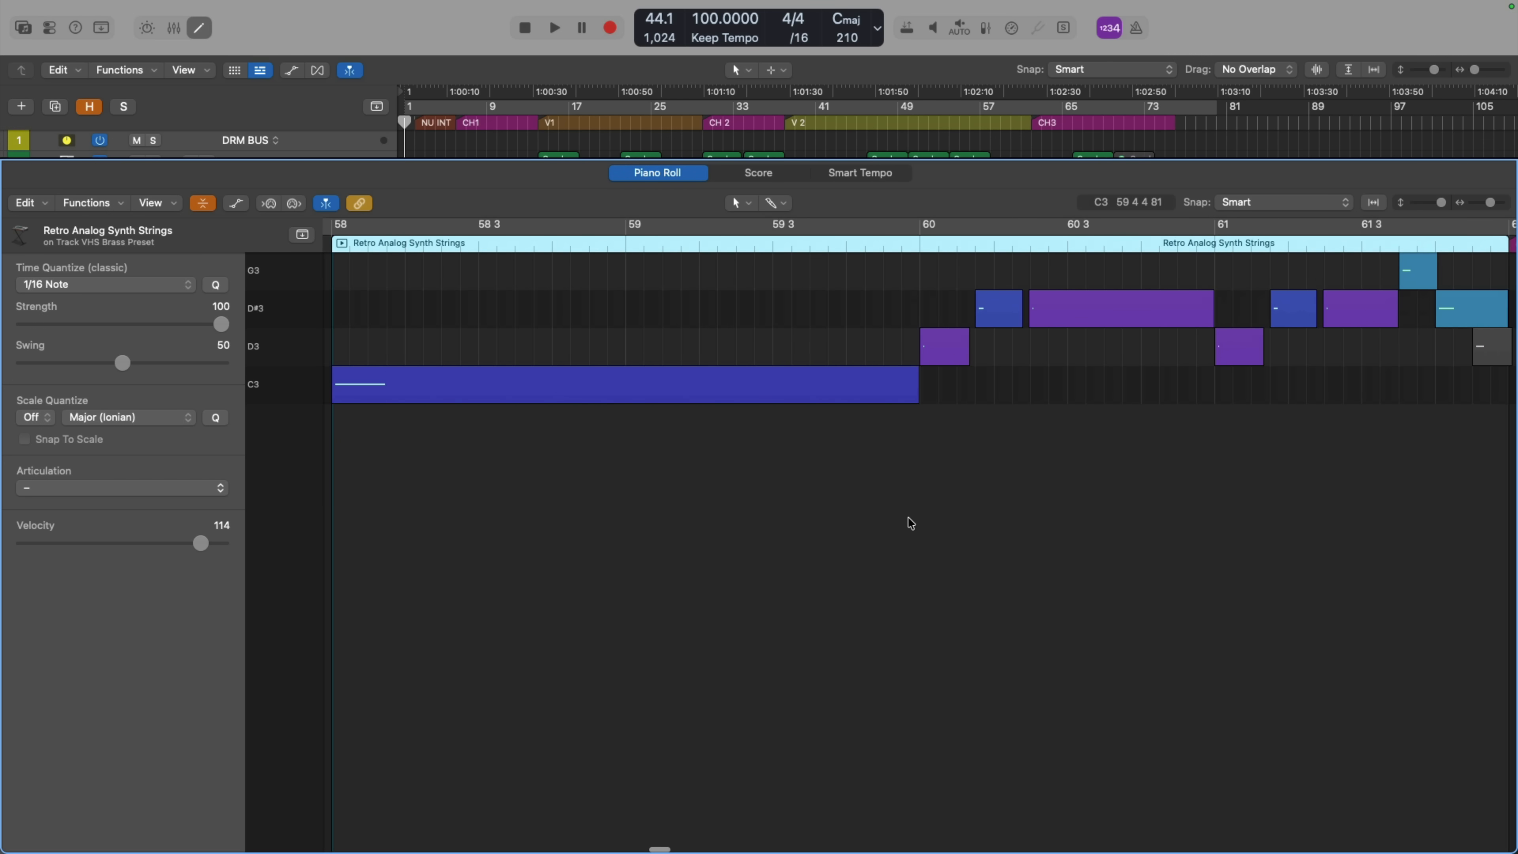
- Turn Collapse Mode off to compare the notes on the full keyboard, and turn it back on
{"action": "left_click", "coordinate": [203, 203]}
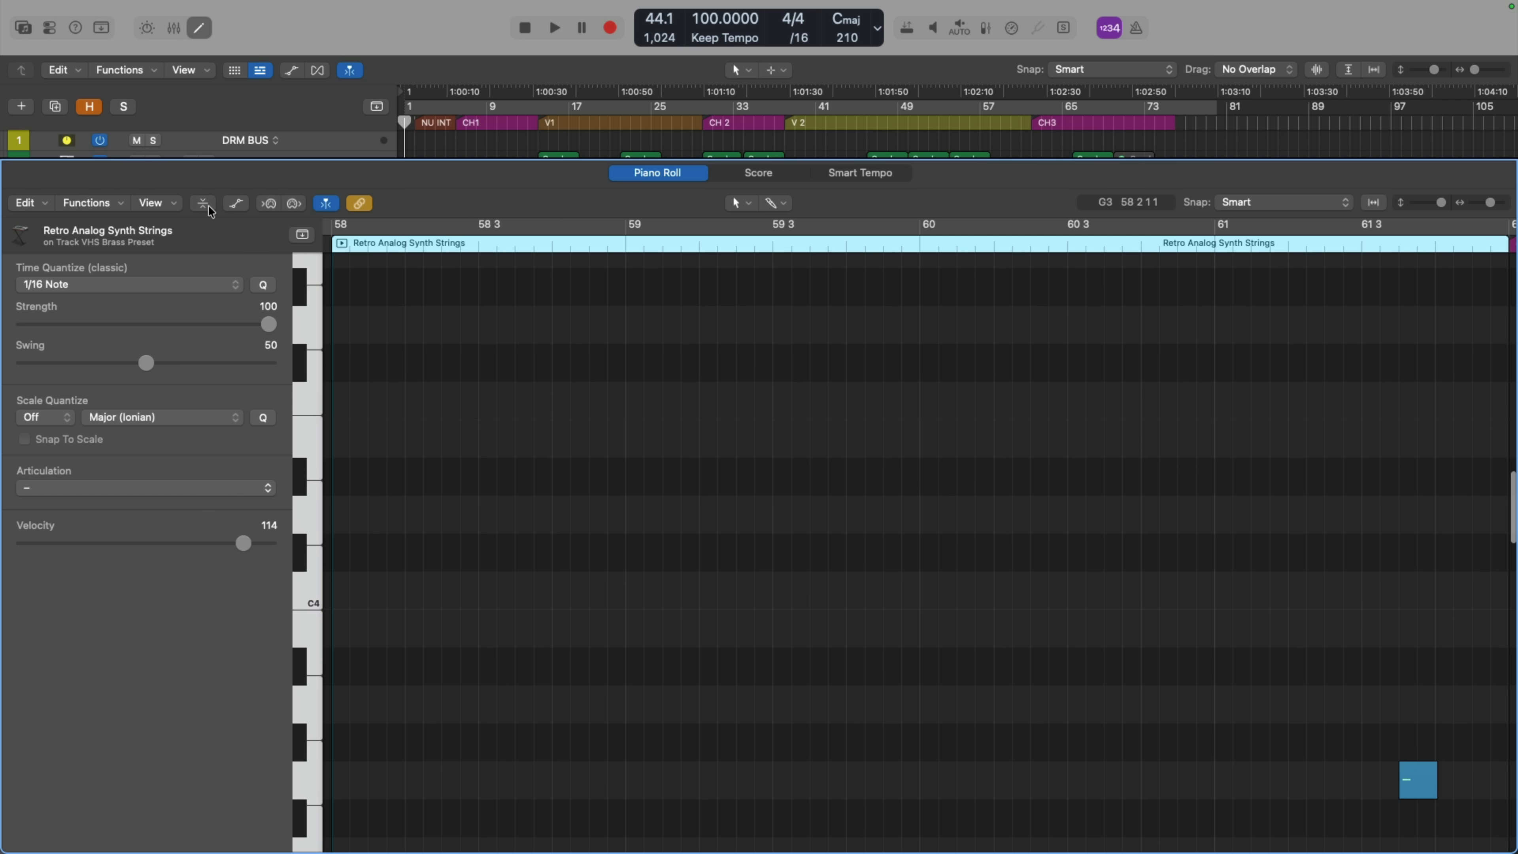
{"action": "scroll", "coordinate": [649, 413], "scroll_direction": "down", "scroll_amount": 5}
{"action": "scroll", "coordinate": [651, 414], "scroll_direction": "down", "scroll_amount": 3}
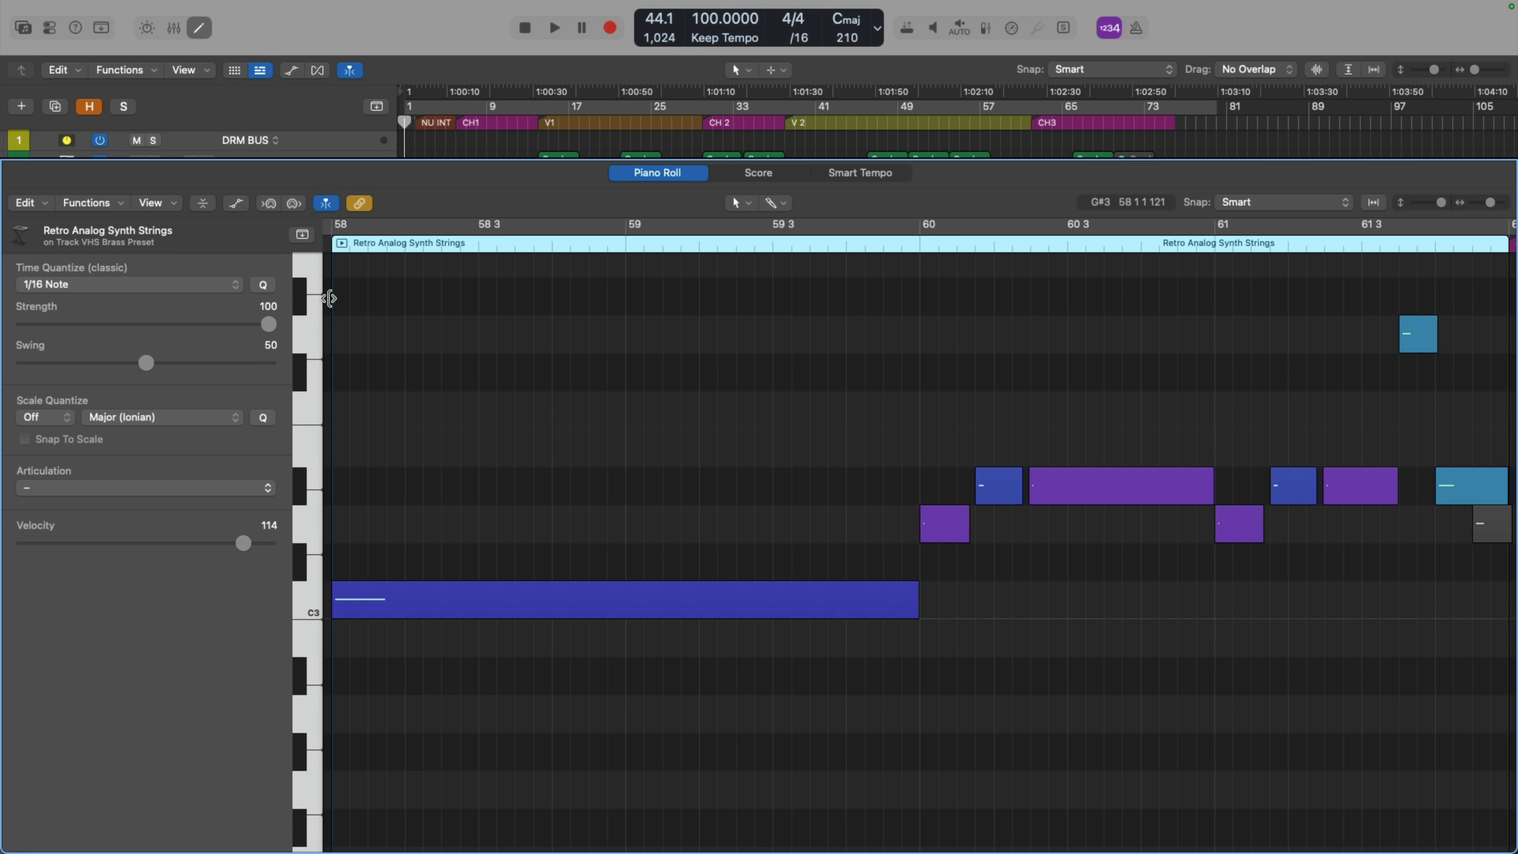
{"action": "left_click", "coordinate": [203, 203]}
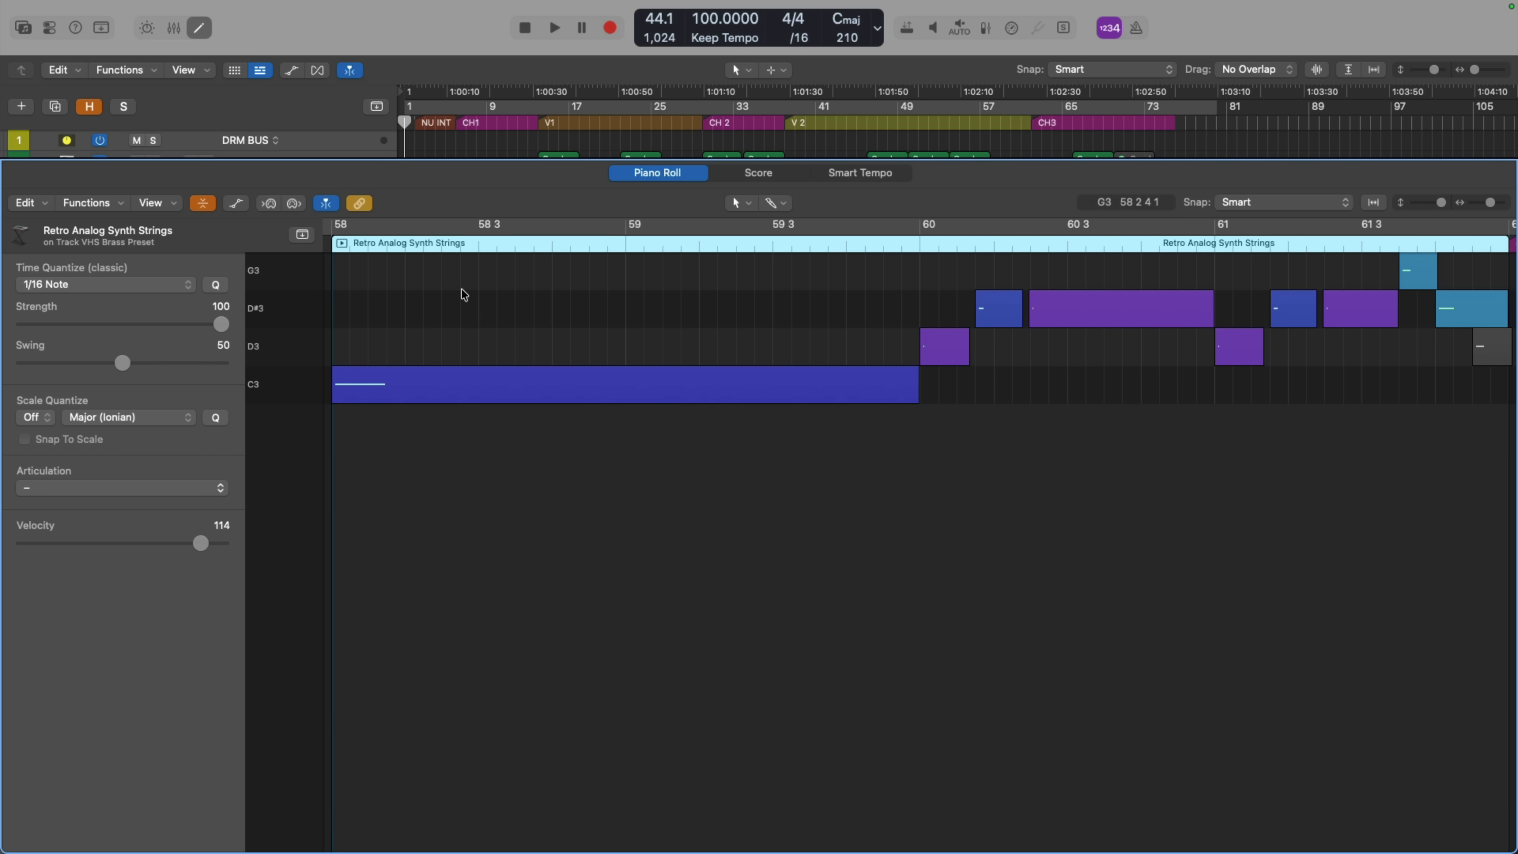
- Try raising the velocity of all the region's notes together, and undo the change
{"action": "key", "text": "super+Left"}
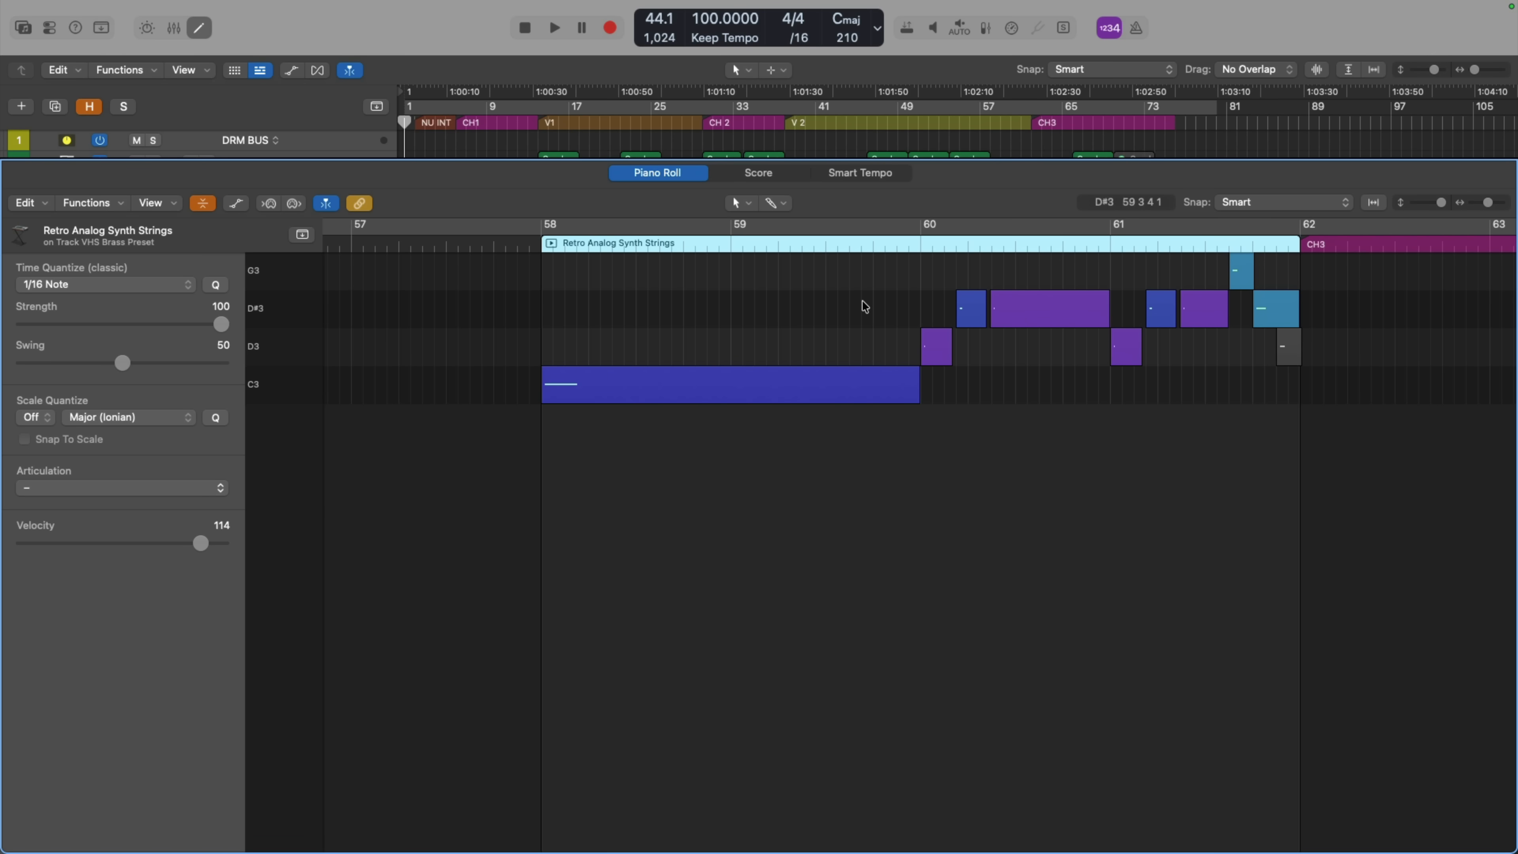
{"action": "left_click_drag", "start_coordinate": [697, 268], "coordinate": [1375, 496]}
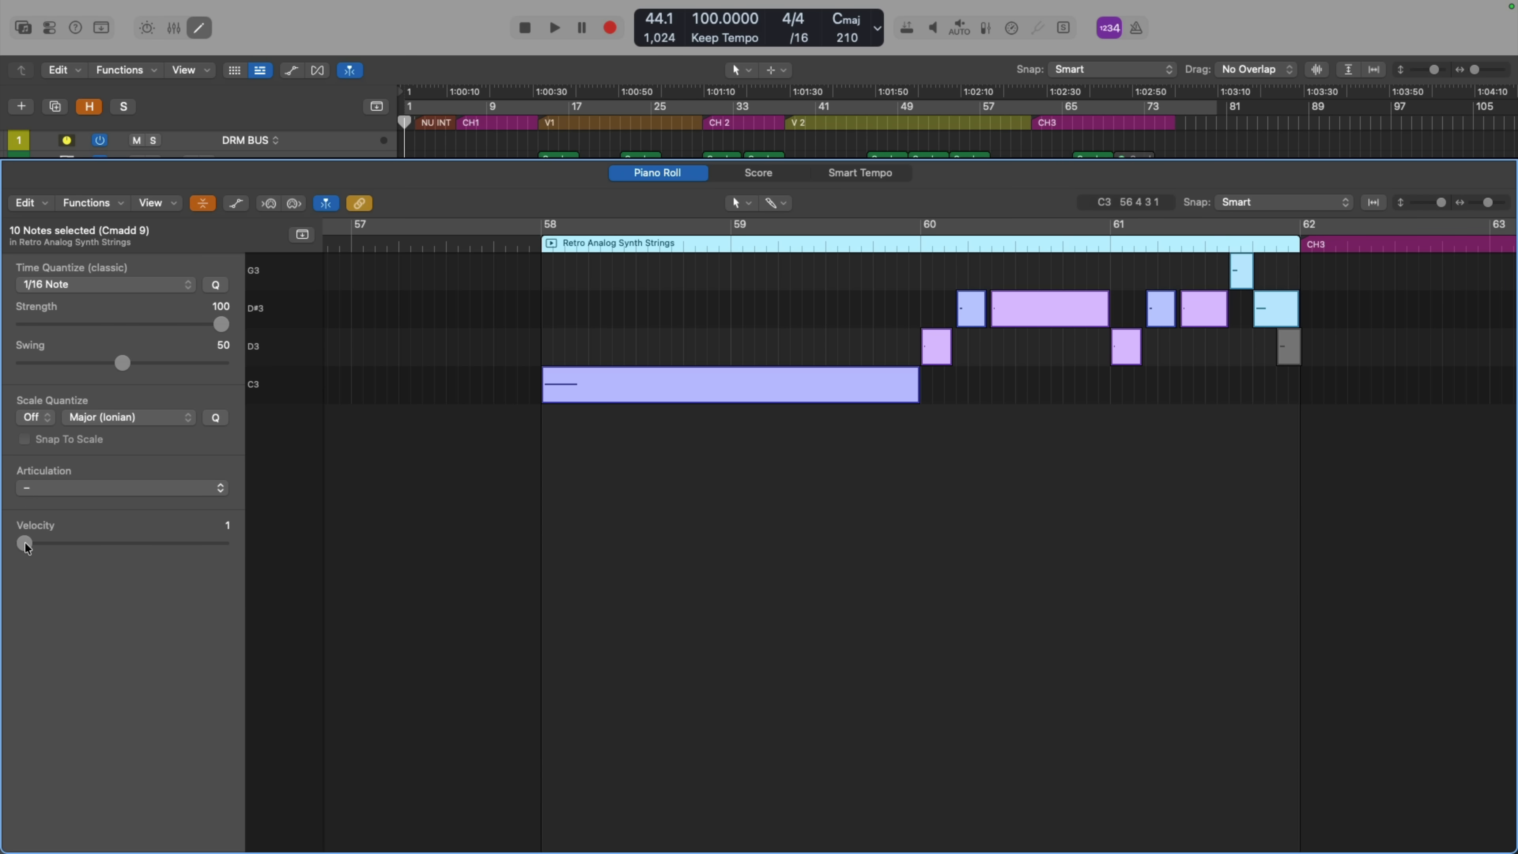
{"action": "left_click_drag", "start_coordinate": [24, 545], "coordinate": [190, 547]}
{"action": "left_click", "coordinate": [862, 487]}
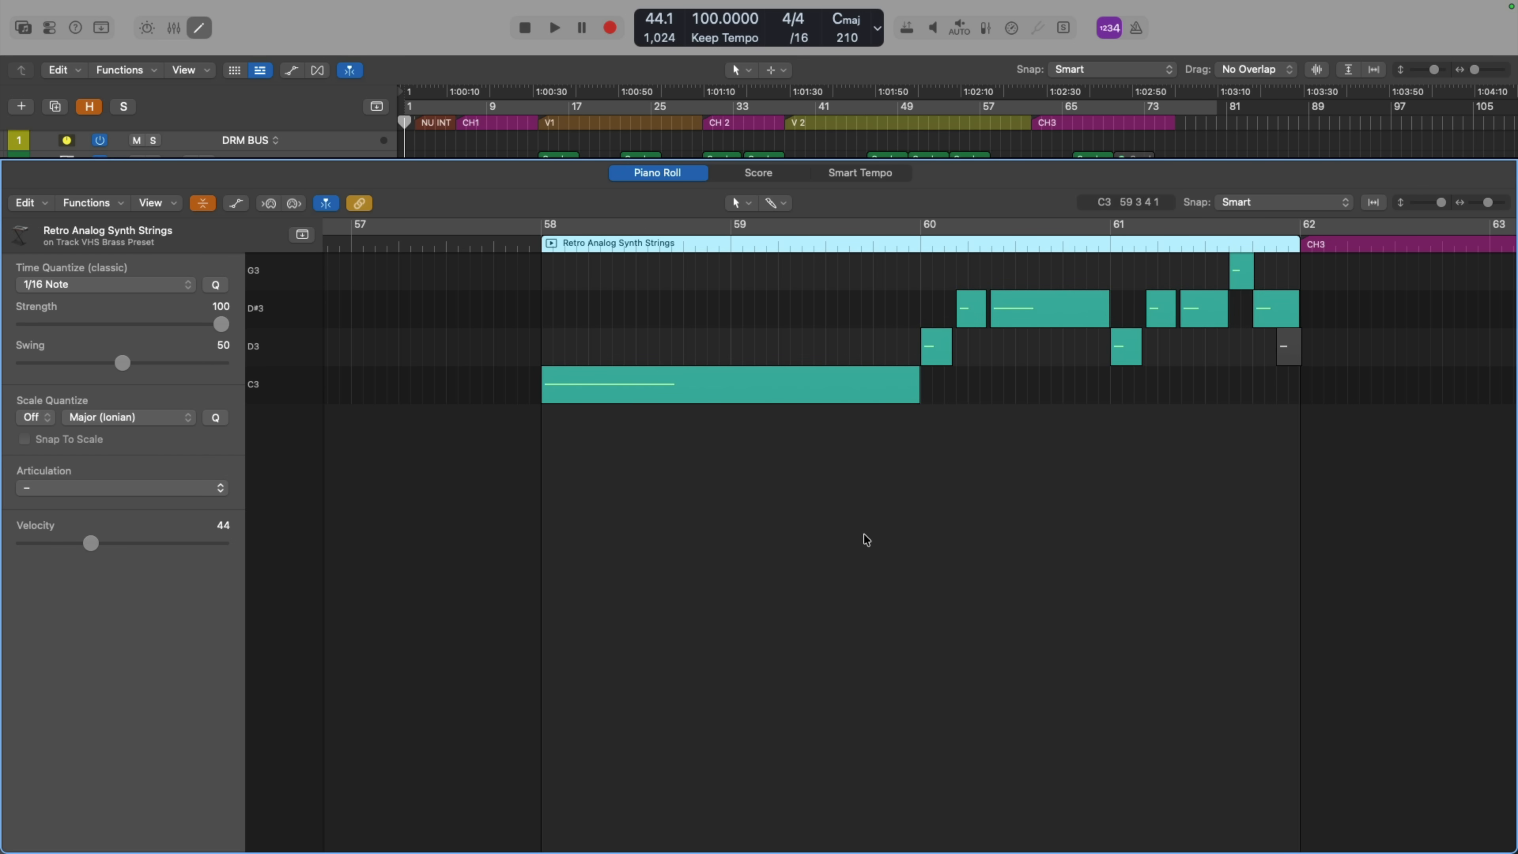
{"action": "key", "text": "super+z"}
- Inspect the individual velocities of the long C3 note, the first D#3 note and the G3 note
{"action": "left_click", "coordinate": [851, 454]}
{"action": "left_click", "coordinate": [853, 404]}
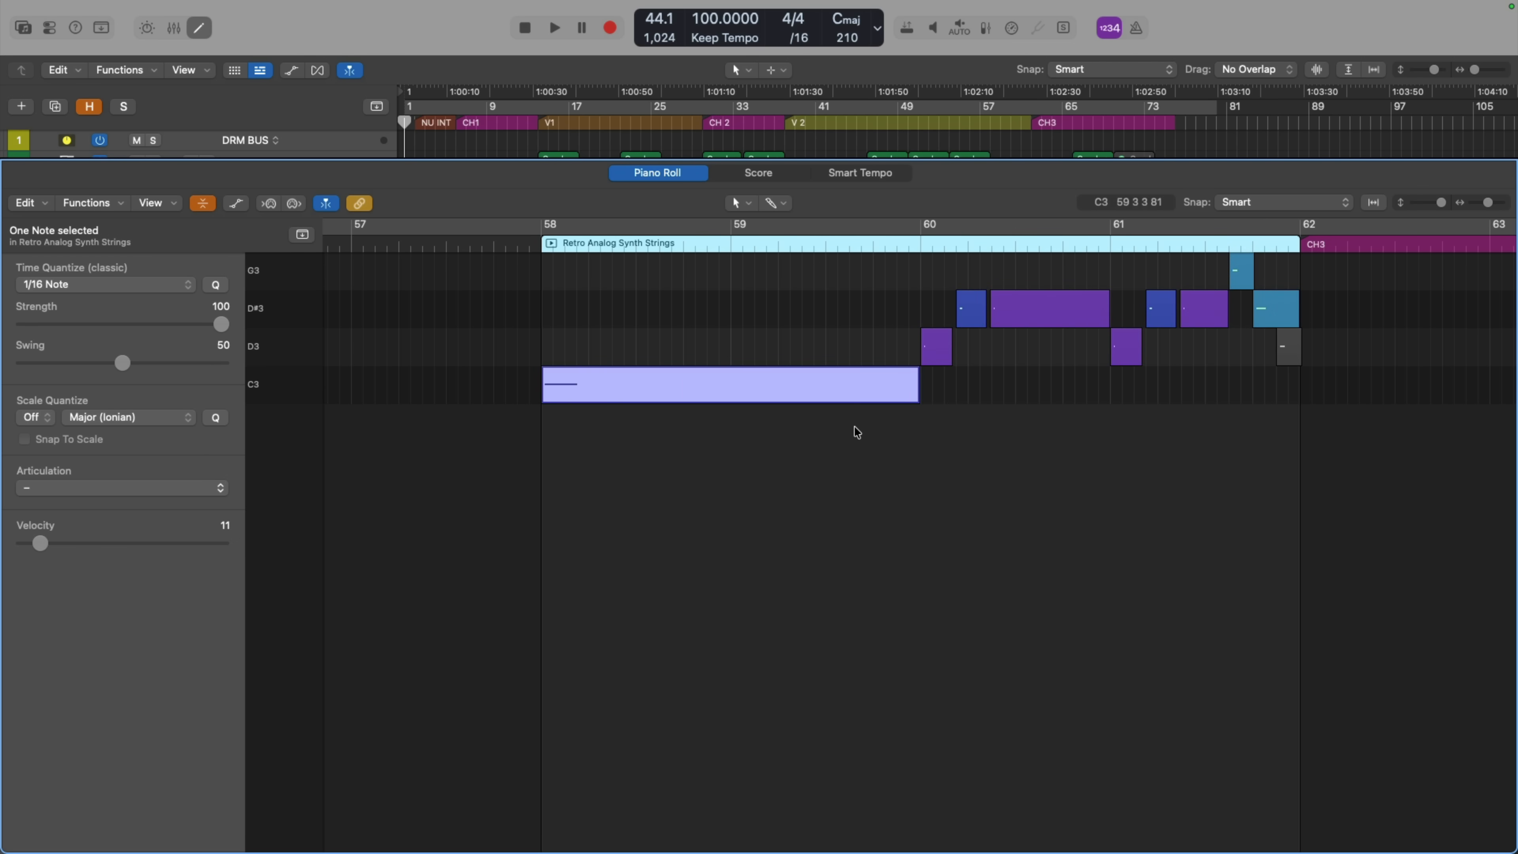
{"action": "left_click", "coordinate": [978, 309]}
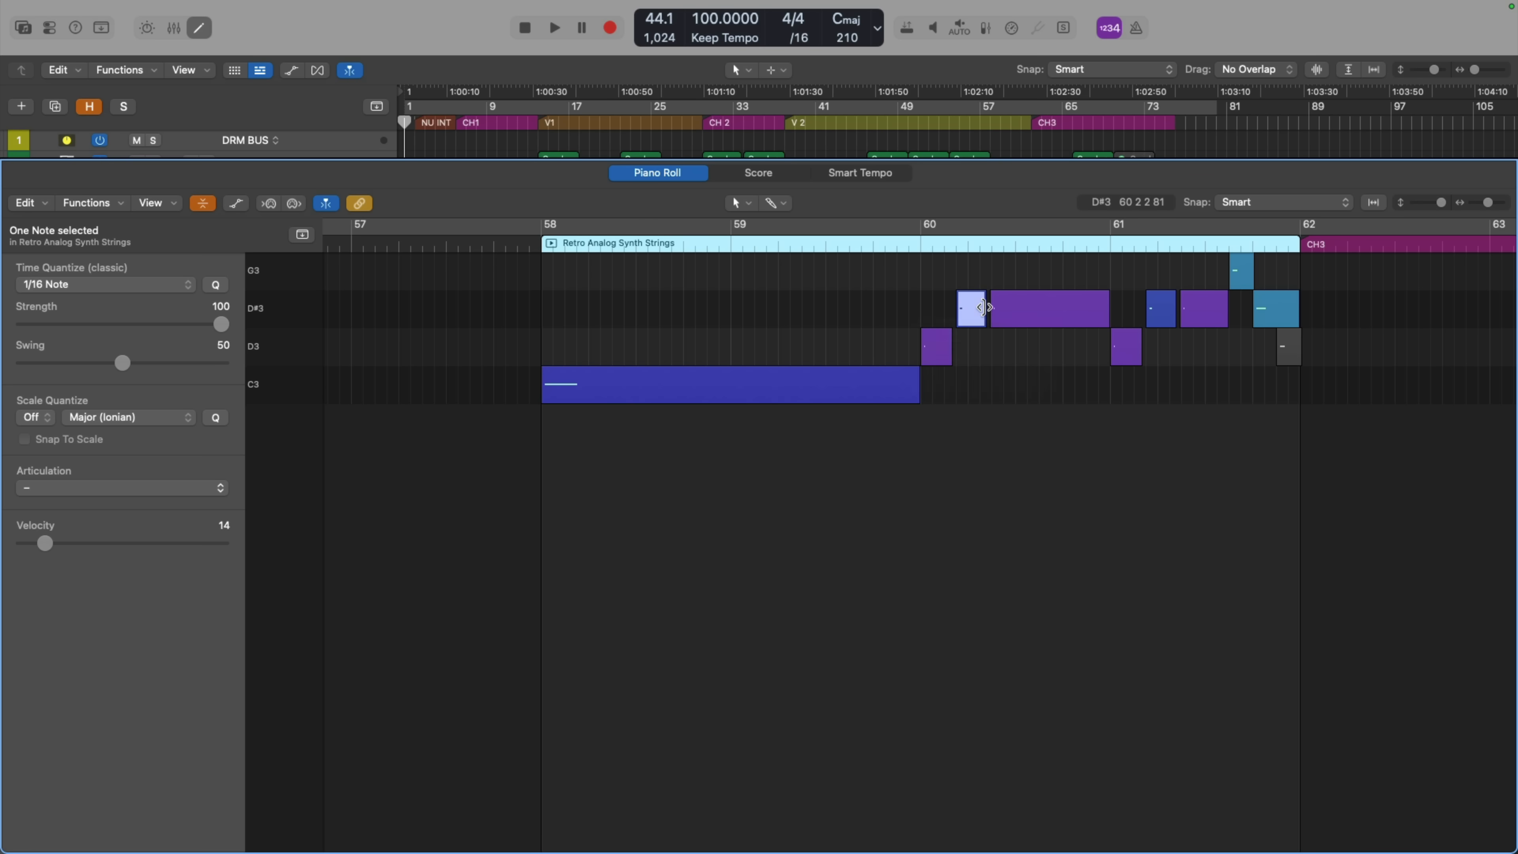
{"action": "left_click", "coordinate": [1242, 277]}
- Set all the region's notes to one uniform velocity of 6
{"action": "left_click_drag", "start_coordinate": [1283, 469], "coordinate": [745, 256]}
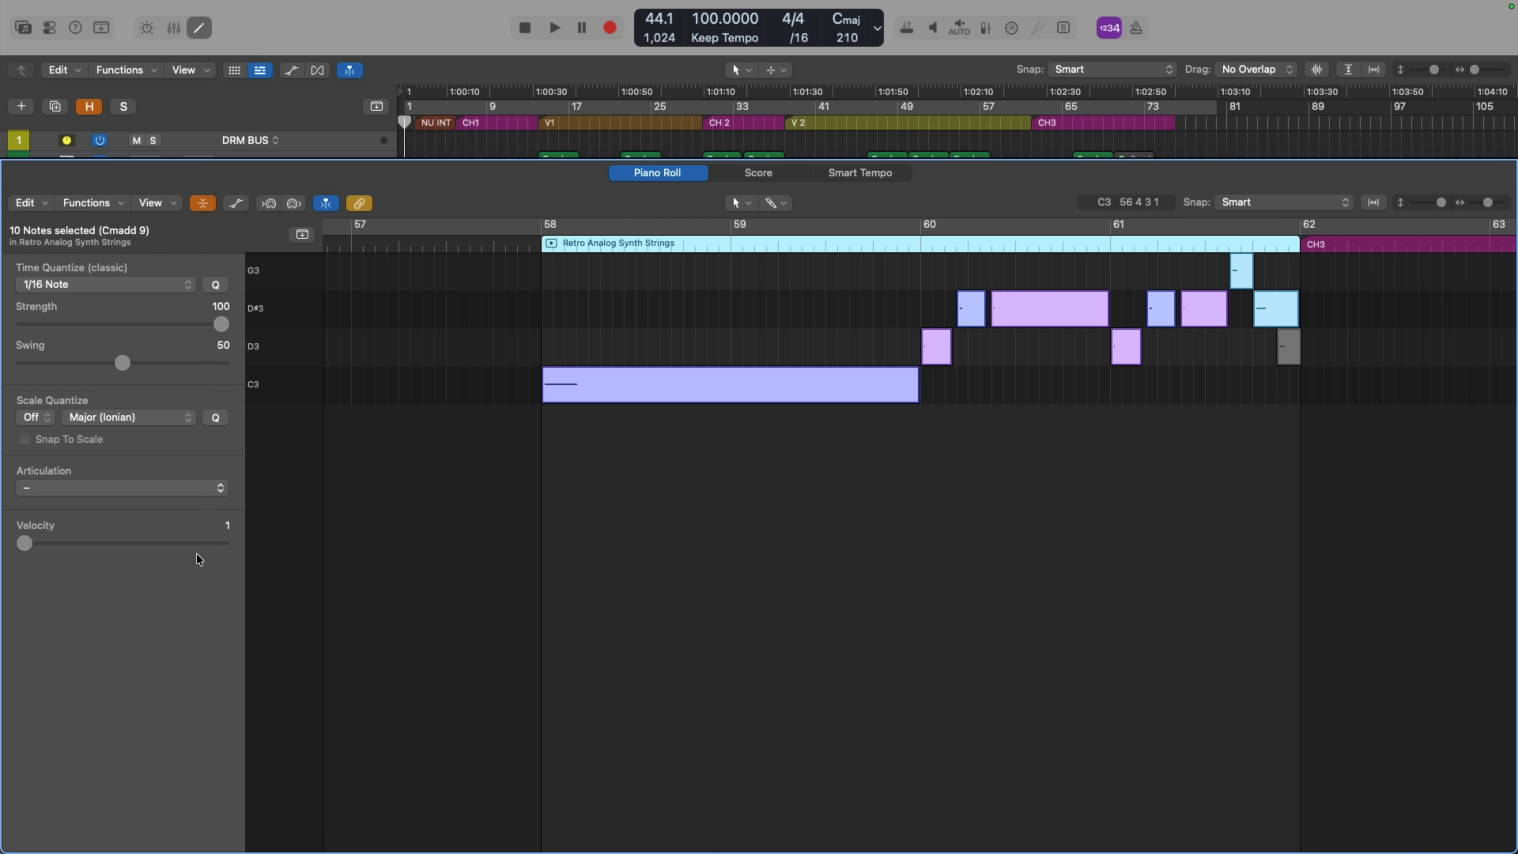
{"action": "left_click_drag", "start_coordinate": [26, 545], "coordinate": [32, 545]}
{"action": "left_click", "coordinate": [620, 660]}
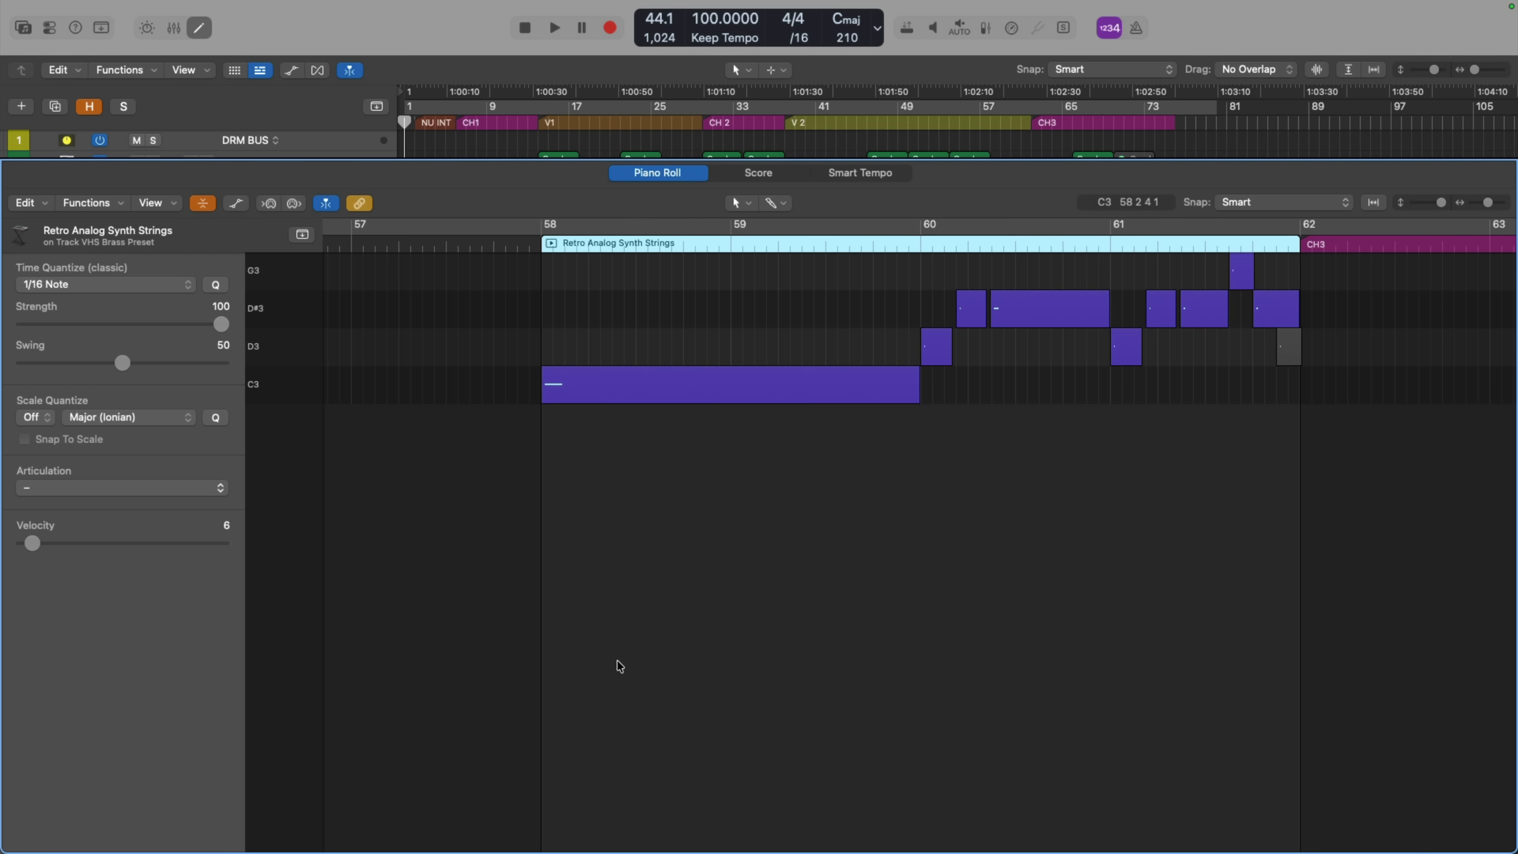
- Try a velocity of 89 on all the region's notes, and undo both uniform velocity changes
{"action": "left_click_drag", "start_coordinate": [1285, 436], "coordinate": [816, 260]}
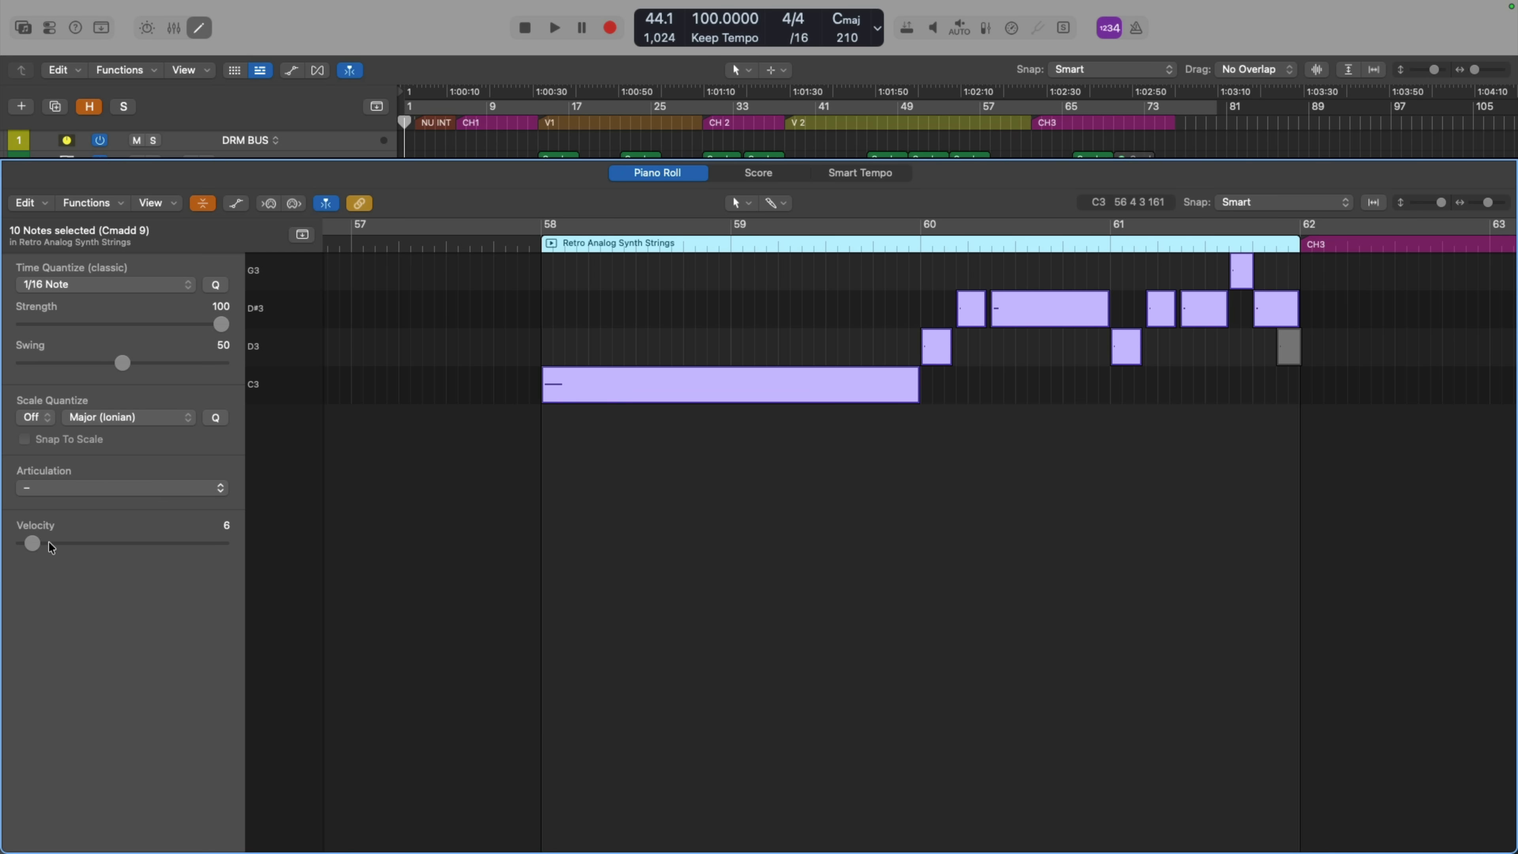
{"action": "left_click_drag", "start_coordinate": [33, 543], "coordinate": [162, 541]}
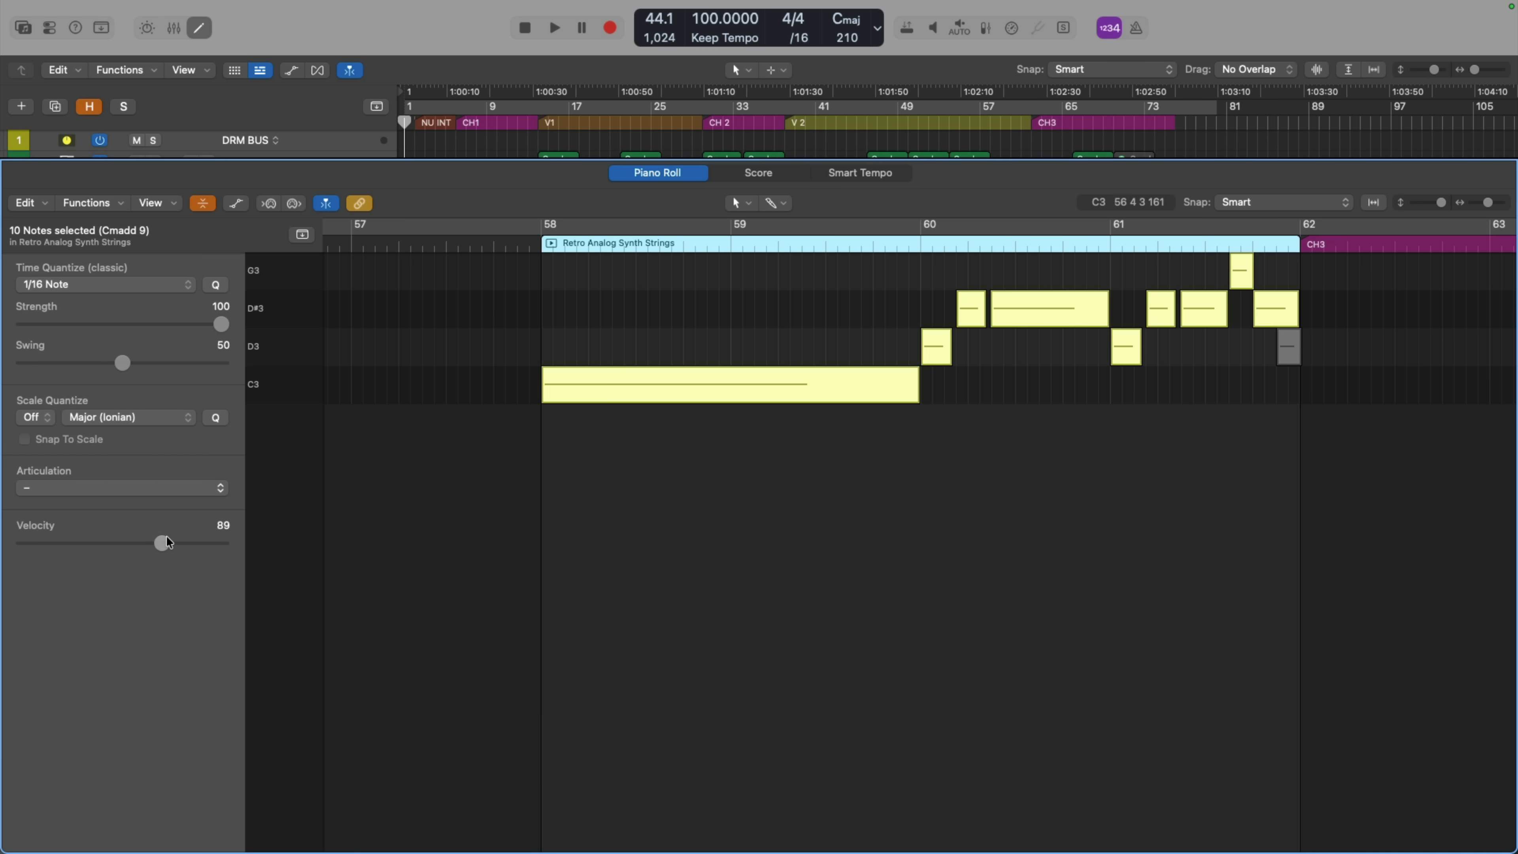
{"action": "left_click", "coordinate": [648, 533]}
{"action": "key", "text": "super+z"}
{"action": "key", "text": "super+z"}
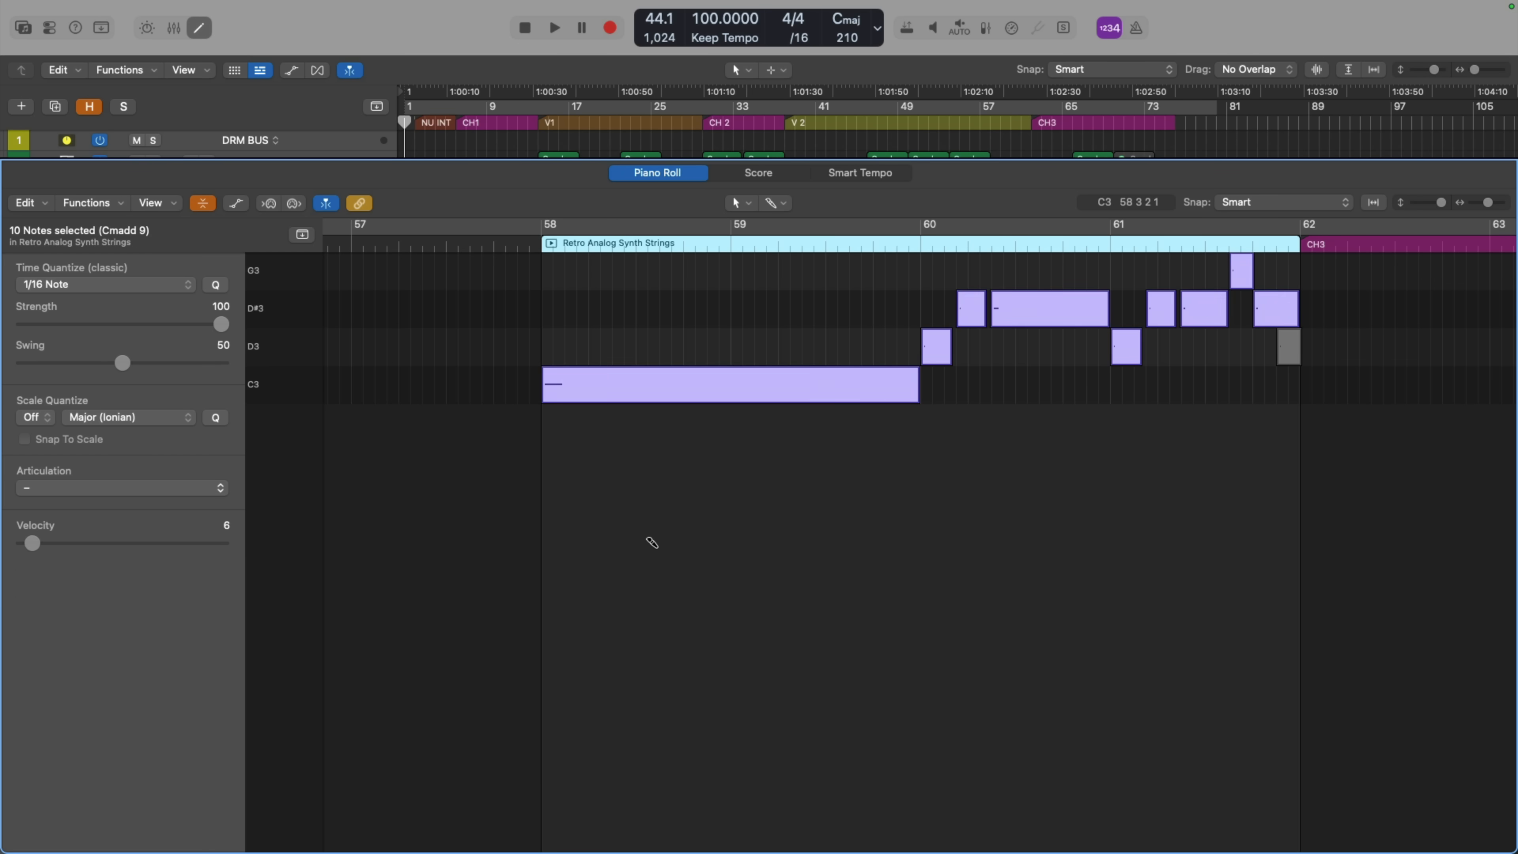
{"action": "left_click", "coordinate": [705, 496]}
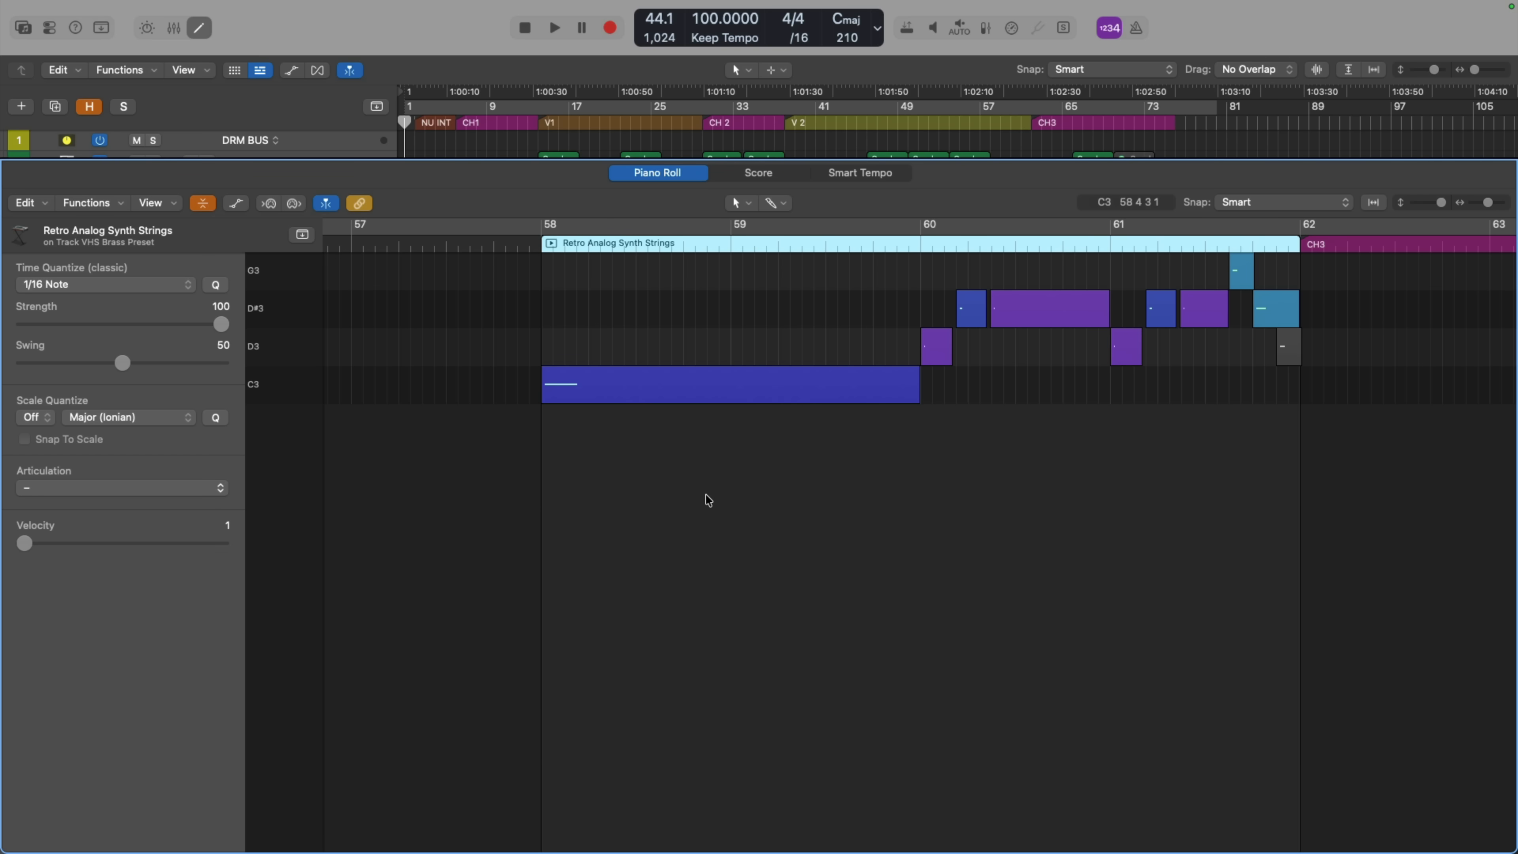
- Try giving all the notes the same length by shortening the long C3 note slightly, and undo it
{"action": "key", "text": "super+a"}
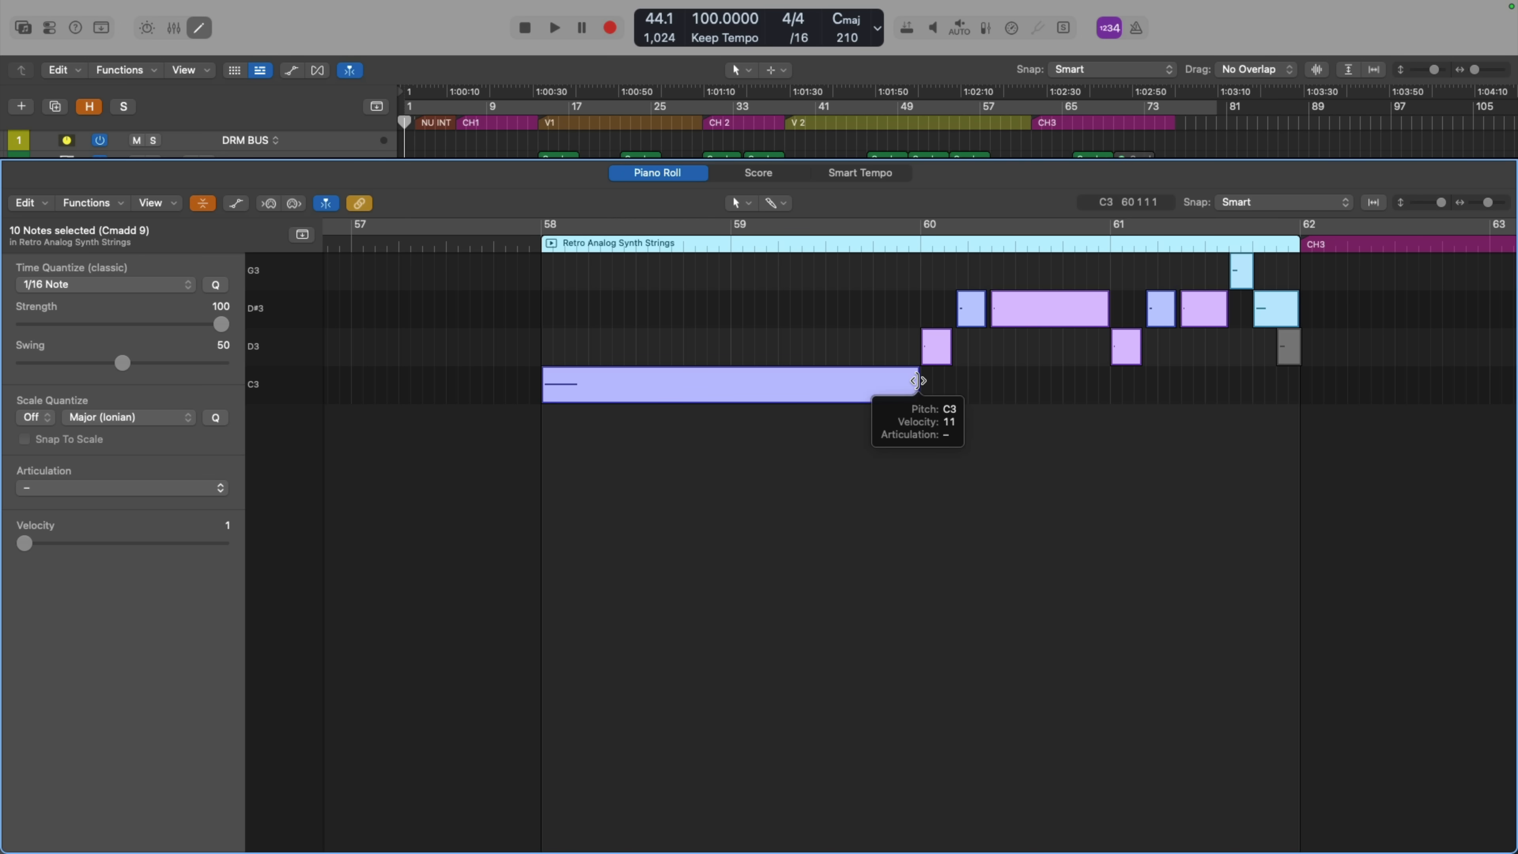
{"action": "left_click_drag", "start_coordinate": [917, 381], "coordinate": [895, 381]}
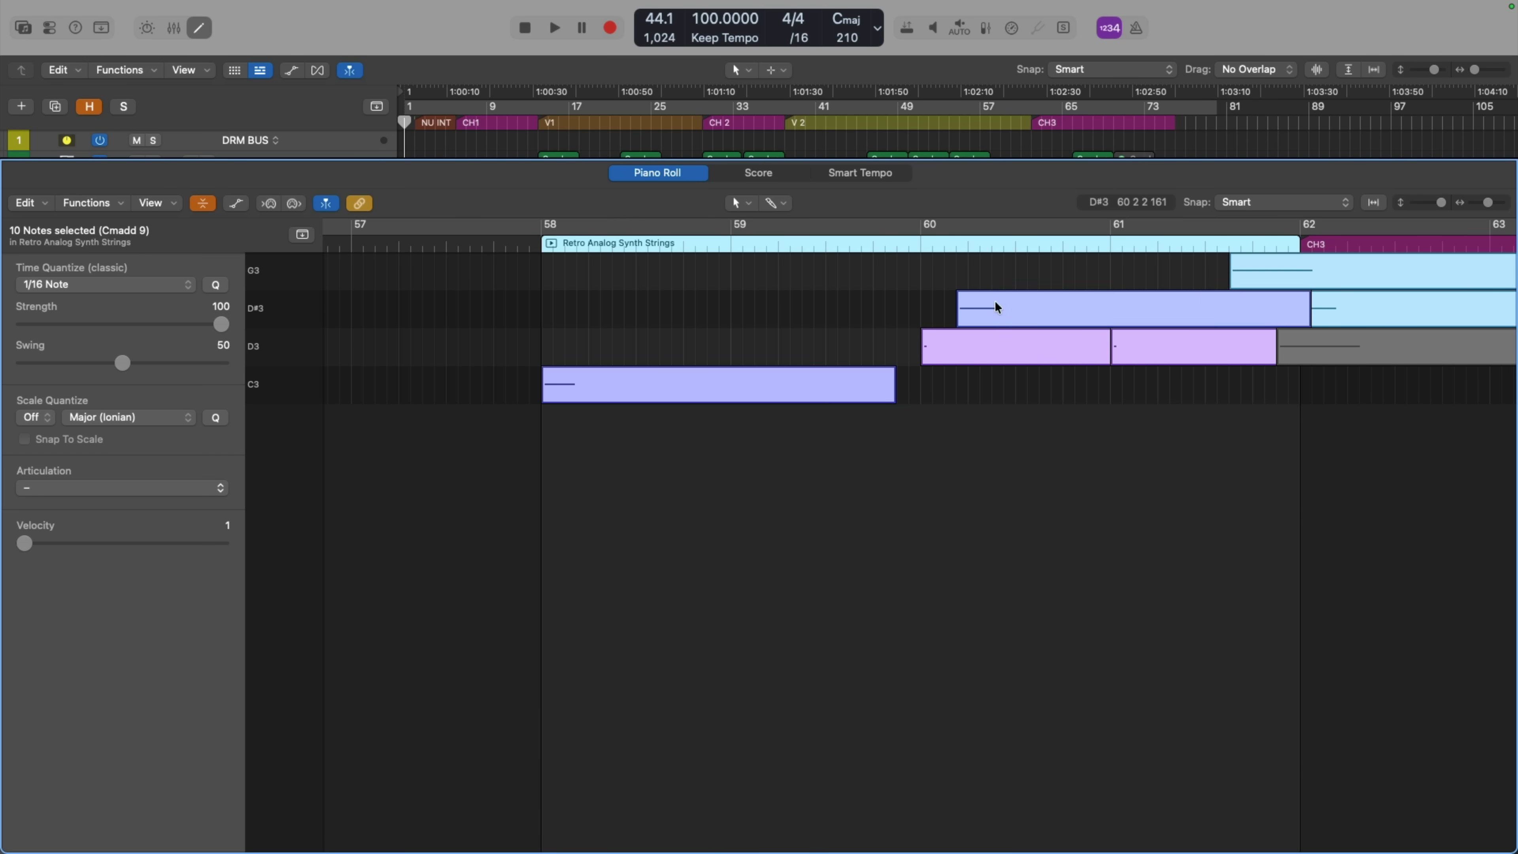
{"action": "left_click", "coordinate": [798, 396]}
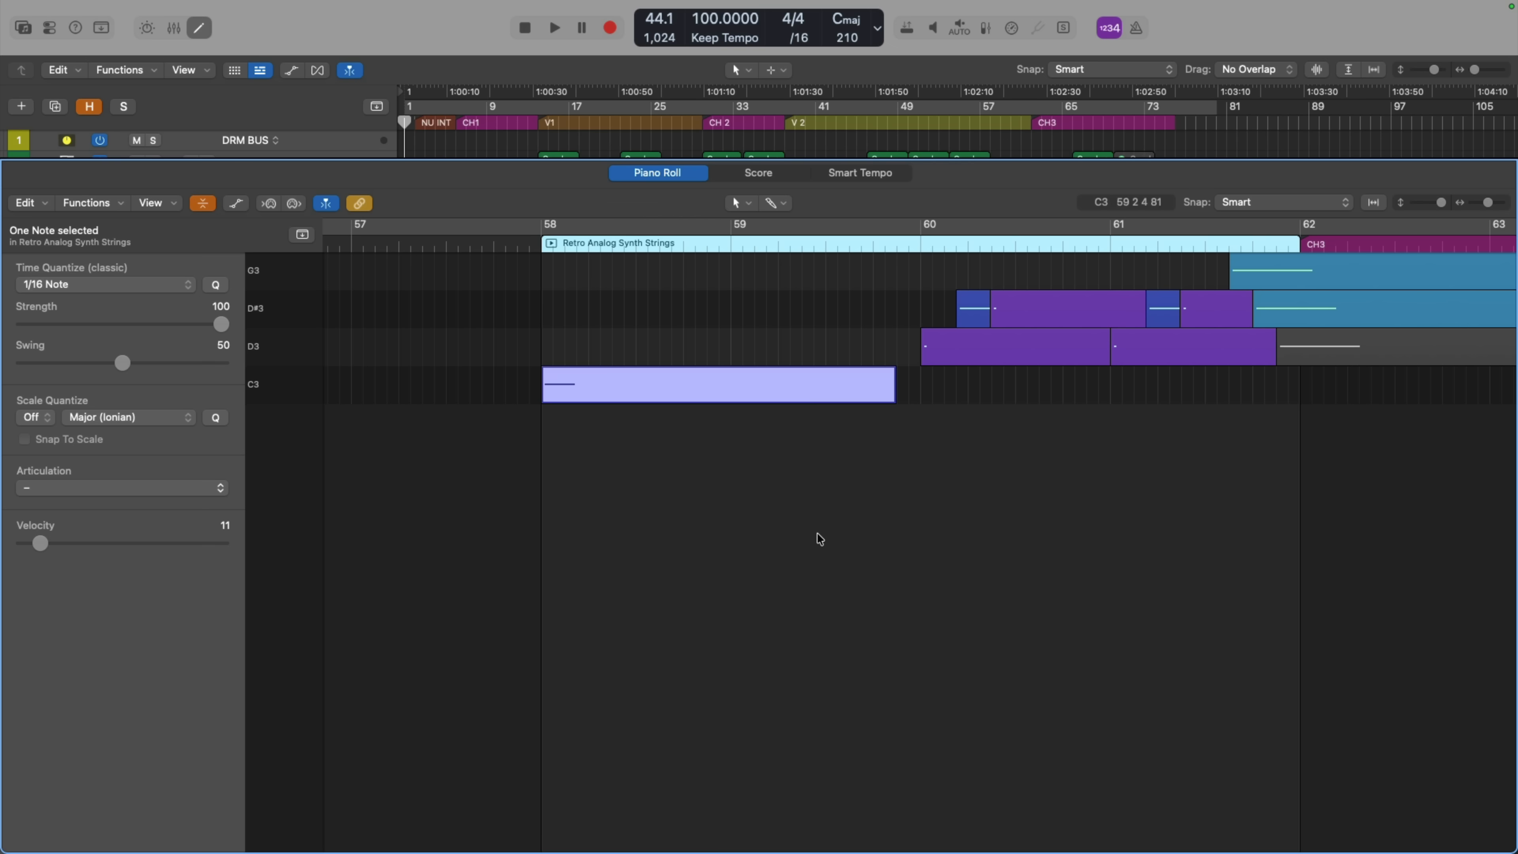
{"action": "key", "text": "super+z"}
{"action": "left_click", "coordinate": [955, 381]}
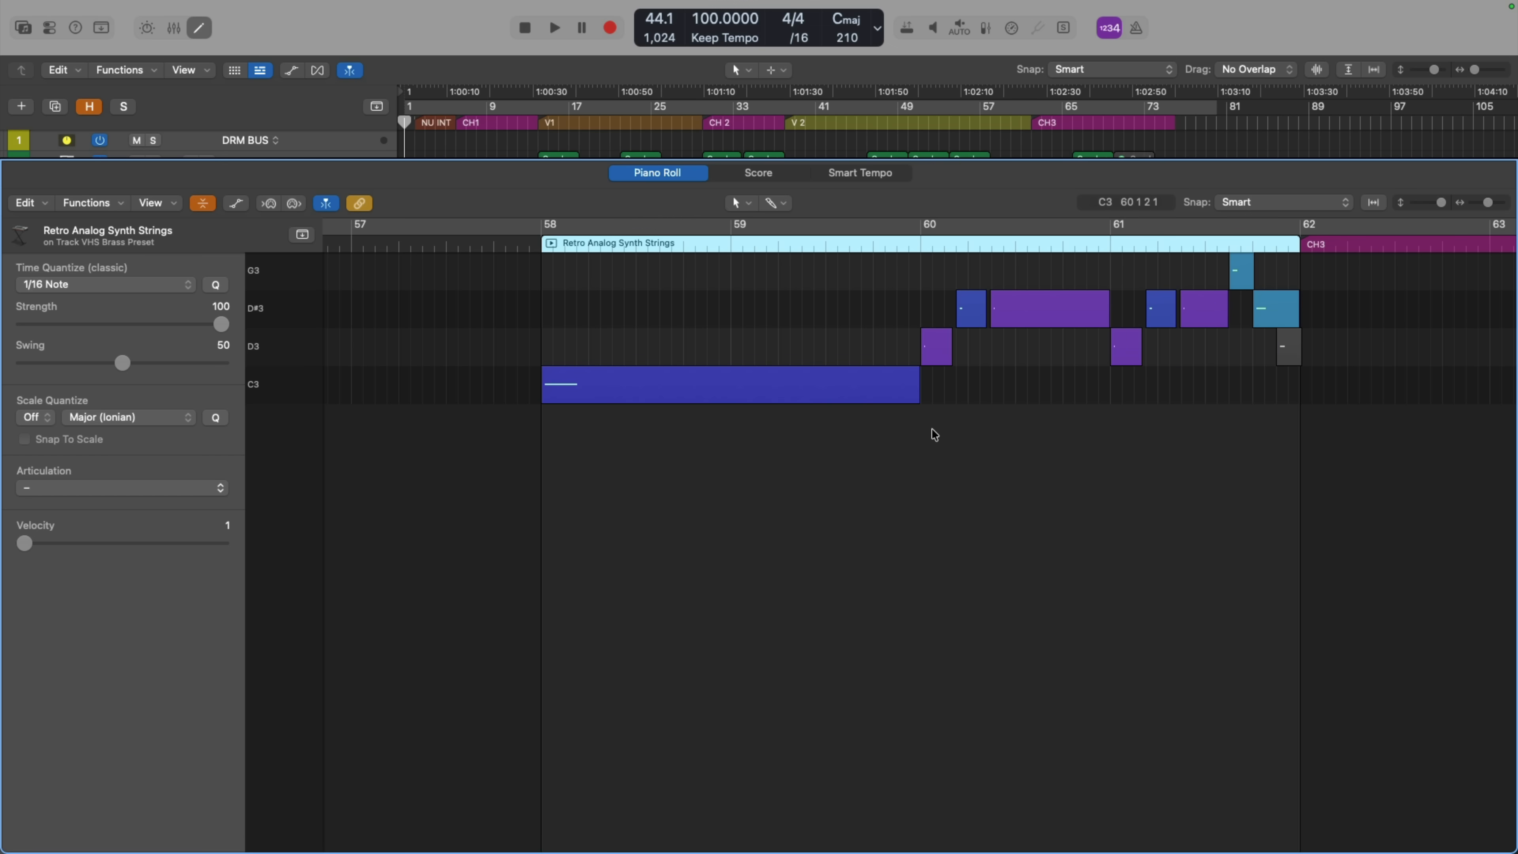
- Try making all the notes equally short by trimming the D3 note at bar 60, undo it, and close the editor
{"action": "key", "text": "super+a"}
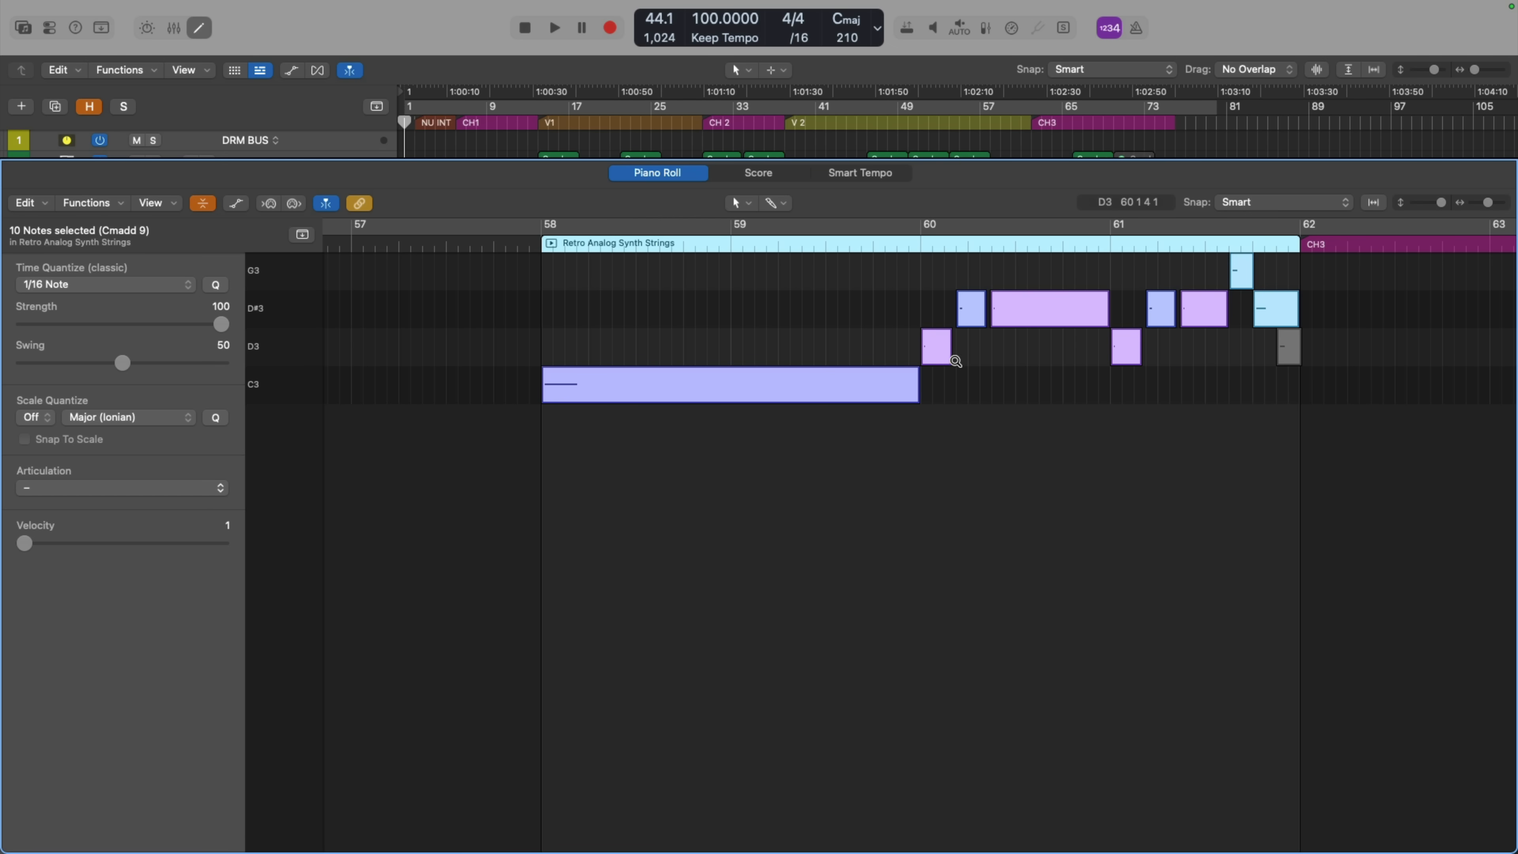
{"action": "left_click_drag", "start_coordinate": [948, 345], "coordinate": [943, 347]}
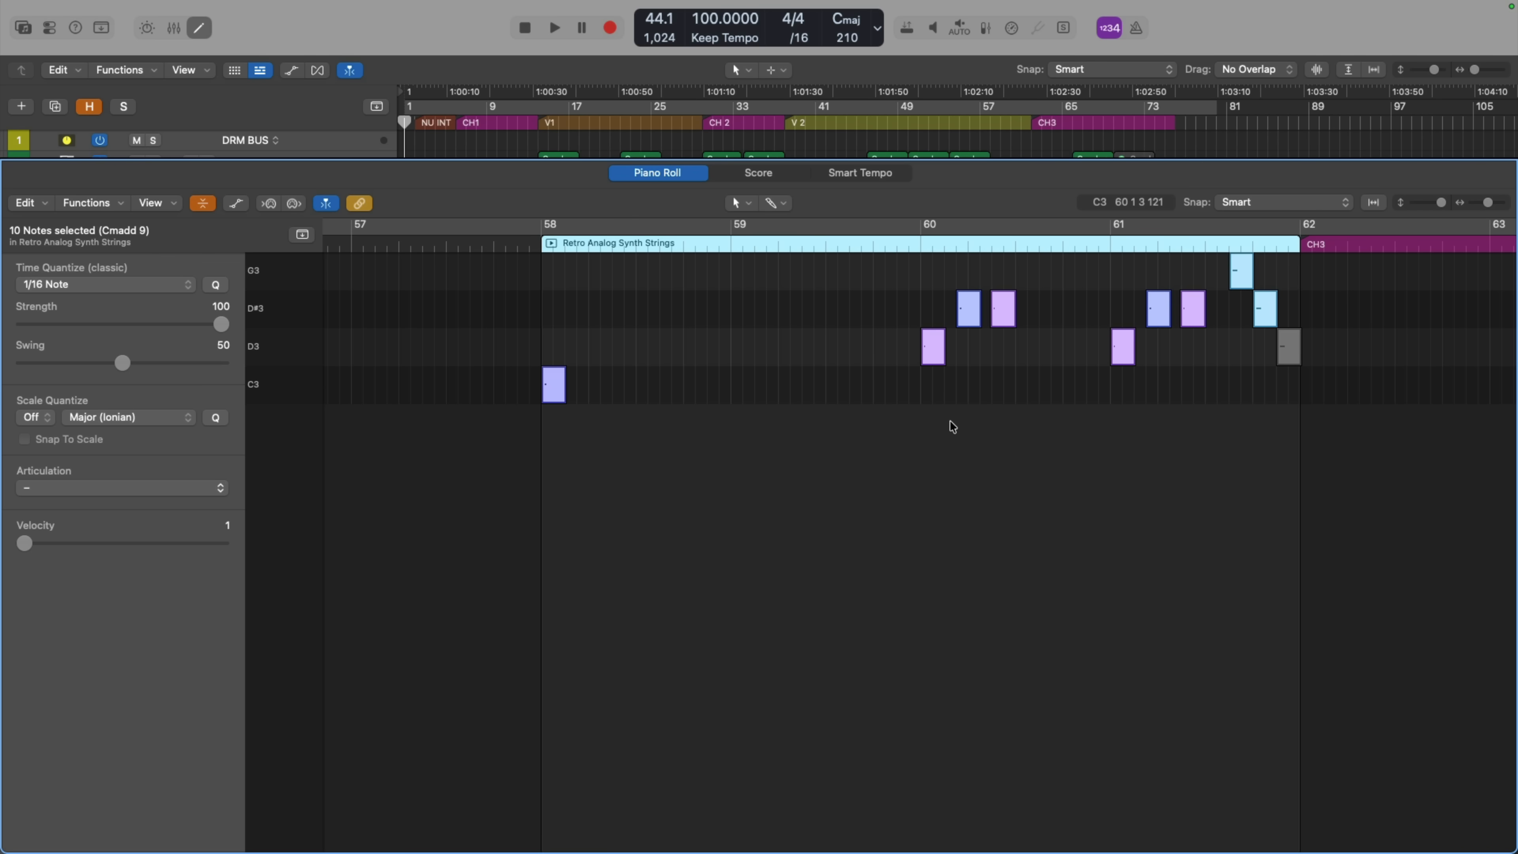
{"action": "key", "text": "super+z"}
{"action": "left_click", "coordinate": [950, 421]}
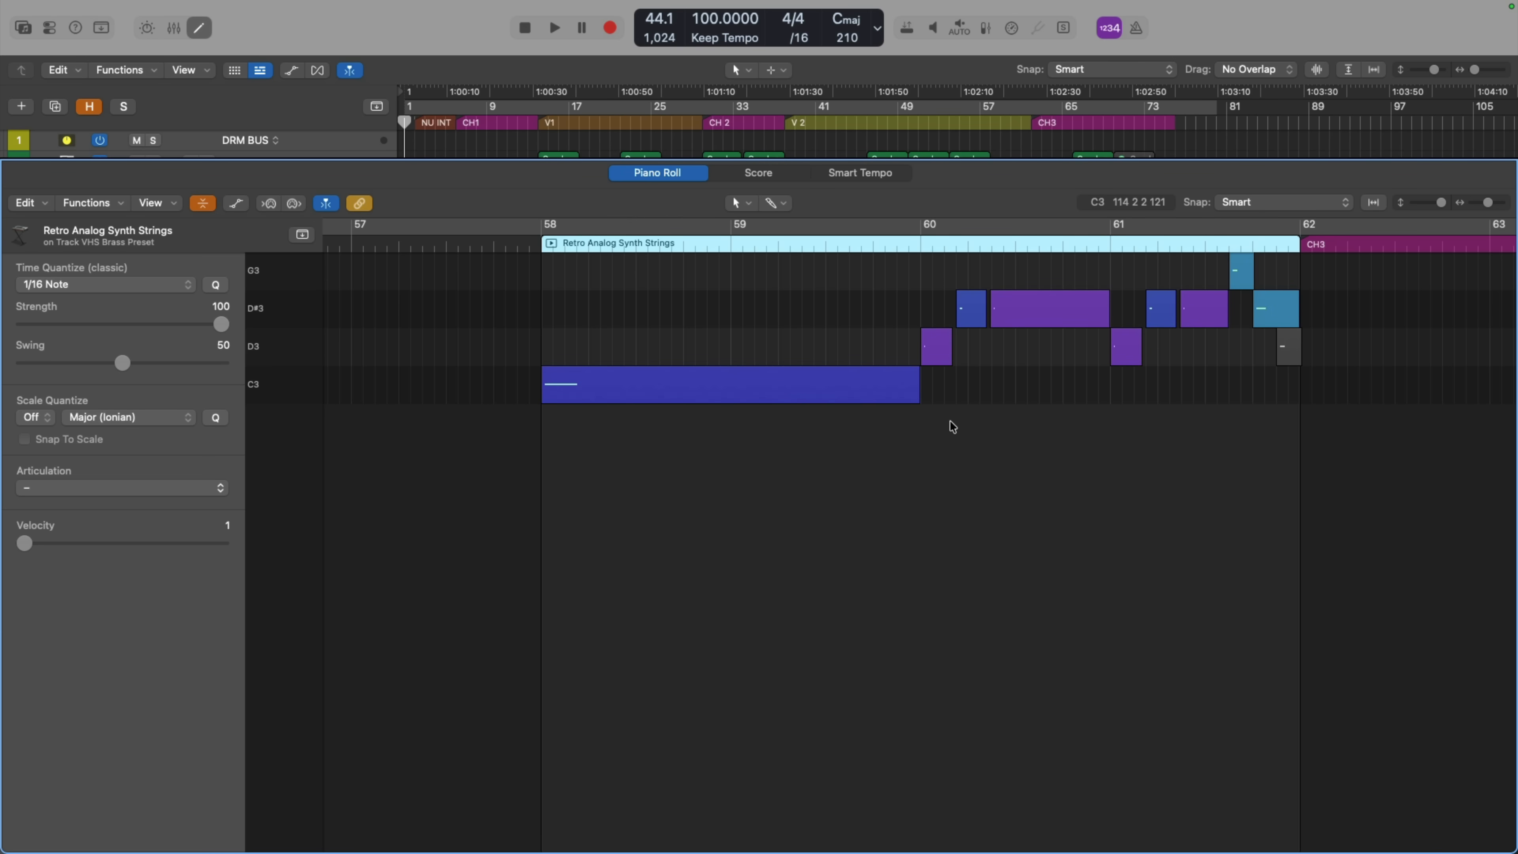
{"action": "key", "text": "p"}
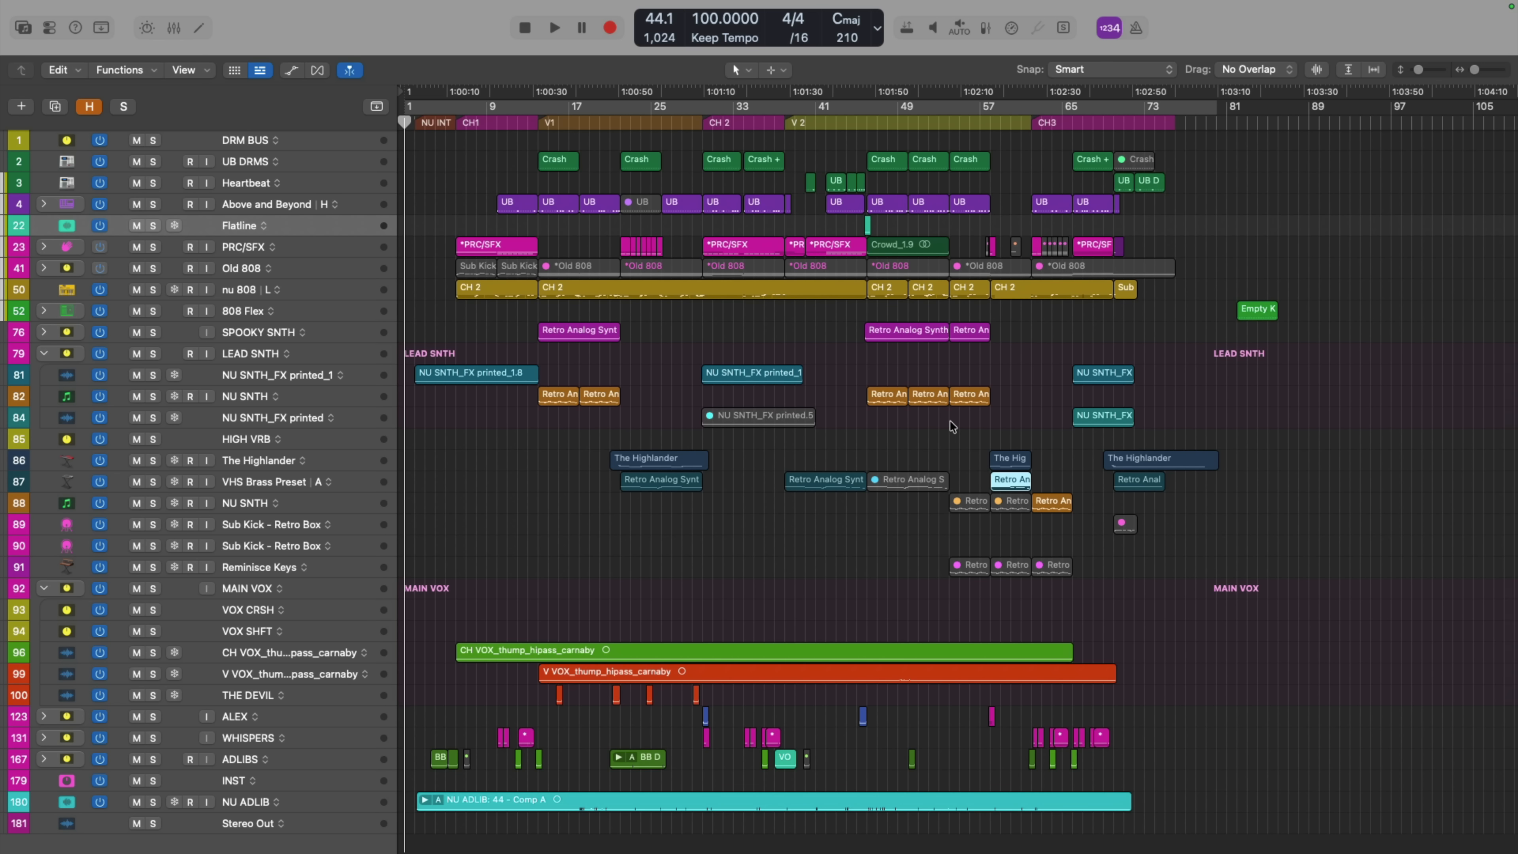
- Move the VHS Brass Preset channel's fader up and down in the Mixer, and reset it to 0 dB
{"action": "key", "text": "x"}
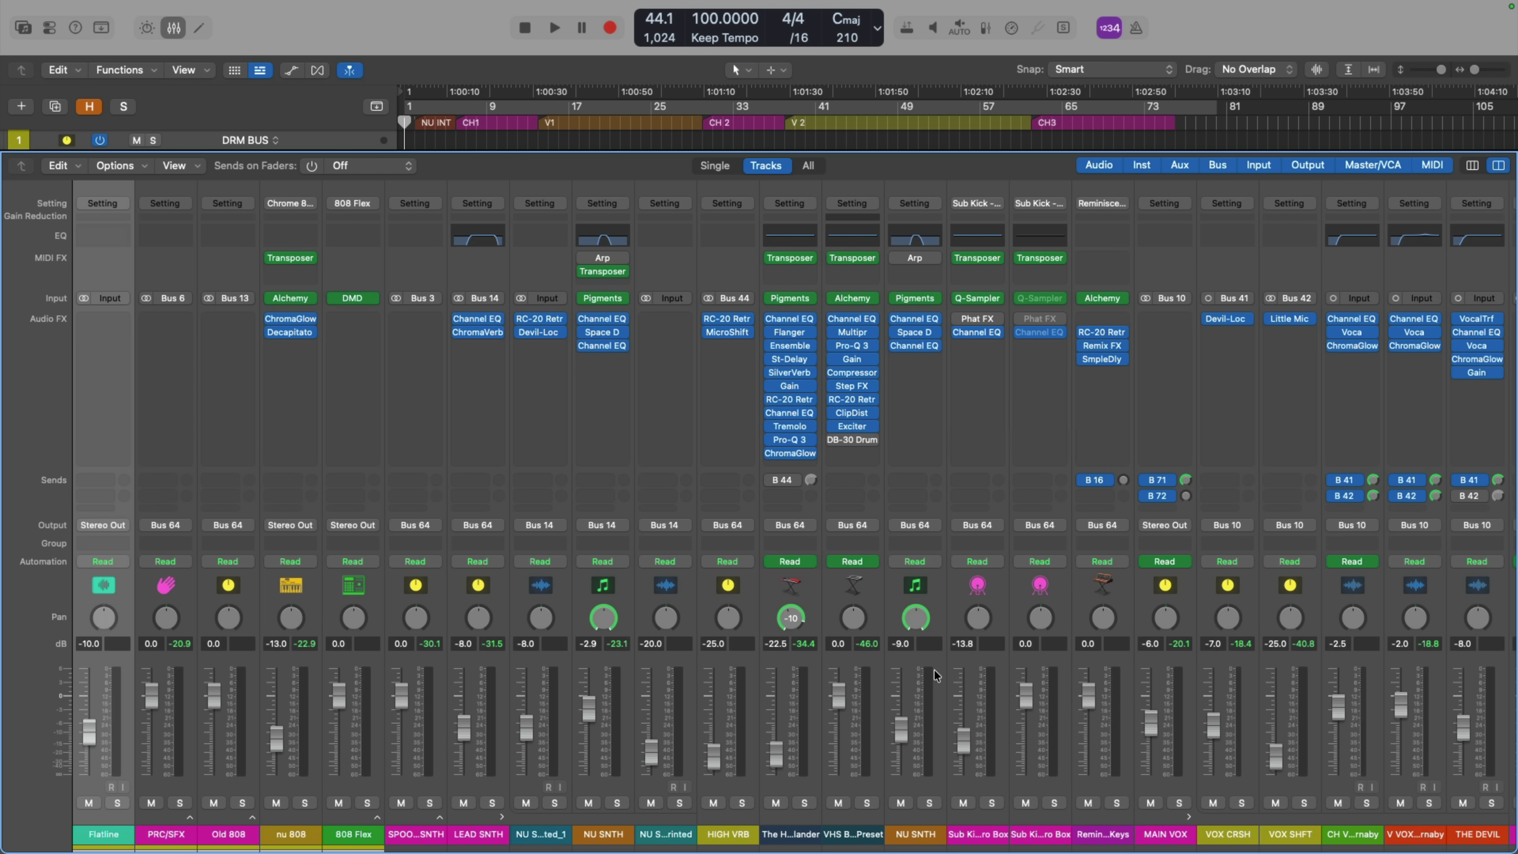
{"action": "left_click_drag", "start_coordinate": [838, 695], "coordinate": [839, 668]}
{"action": "left_click_drag", "start_coordinate": [839, 669], "coordinate": [838, 775]}
{"action": "left_click", "coordinate": [837, 772], "text": "alt"}
{"action": "key", "text": "x"}
- Solo The Highlander track and play its region from bar 58 with the Mixer open
{"action": "left_click", "coordinate": [1012, 465]}
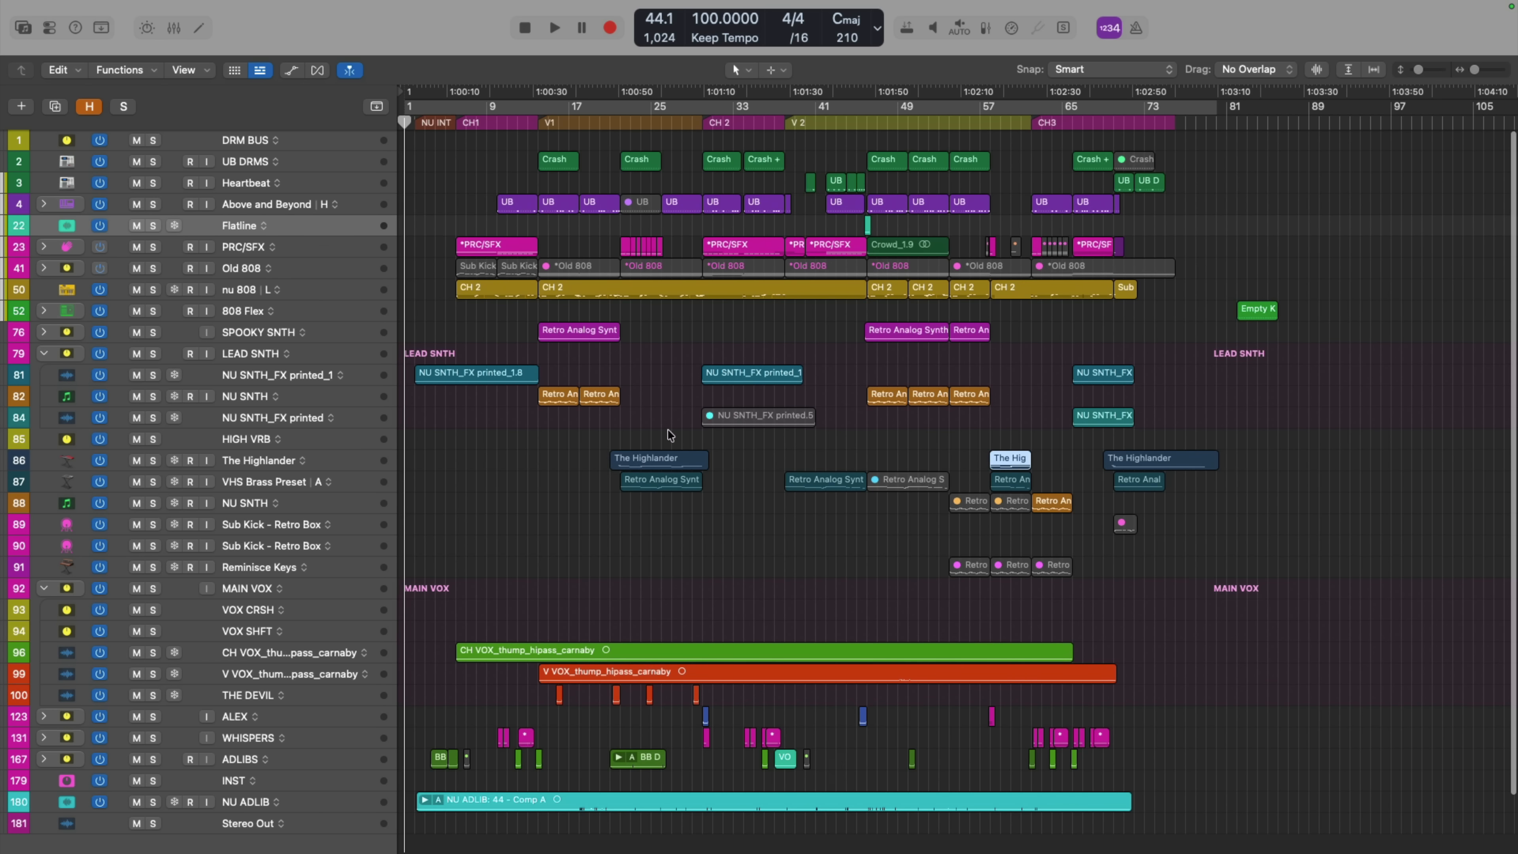
{"action": "left_click", "coordinate": [153, 461]}
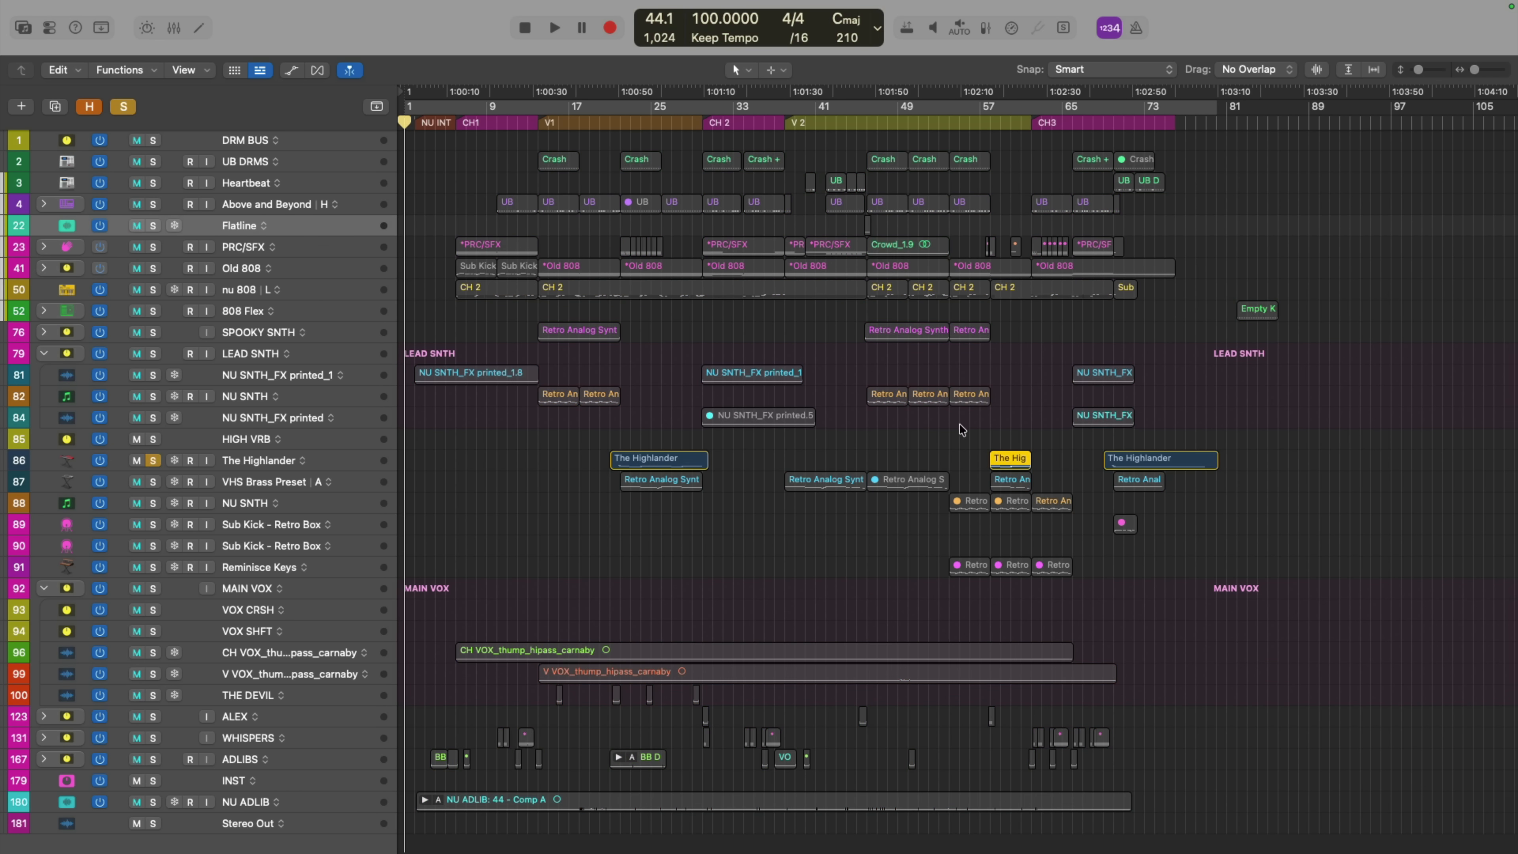
{"action": "key", "text": "z"}
{"action": "left_click", "coordinate": [681, 127]}
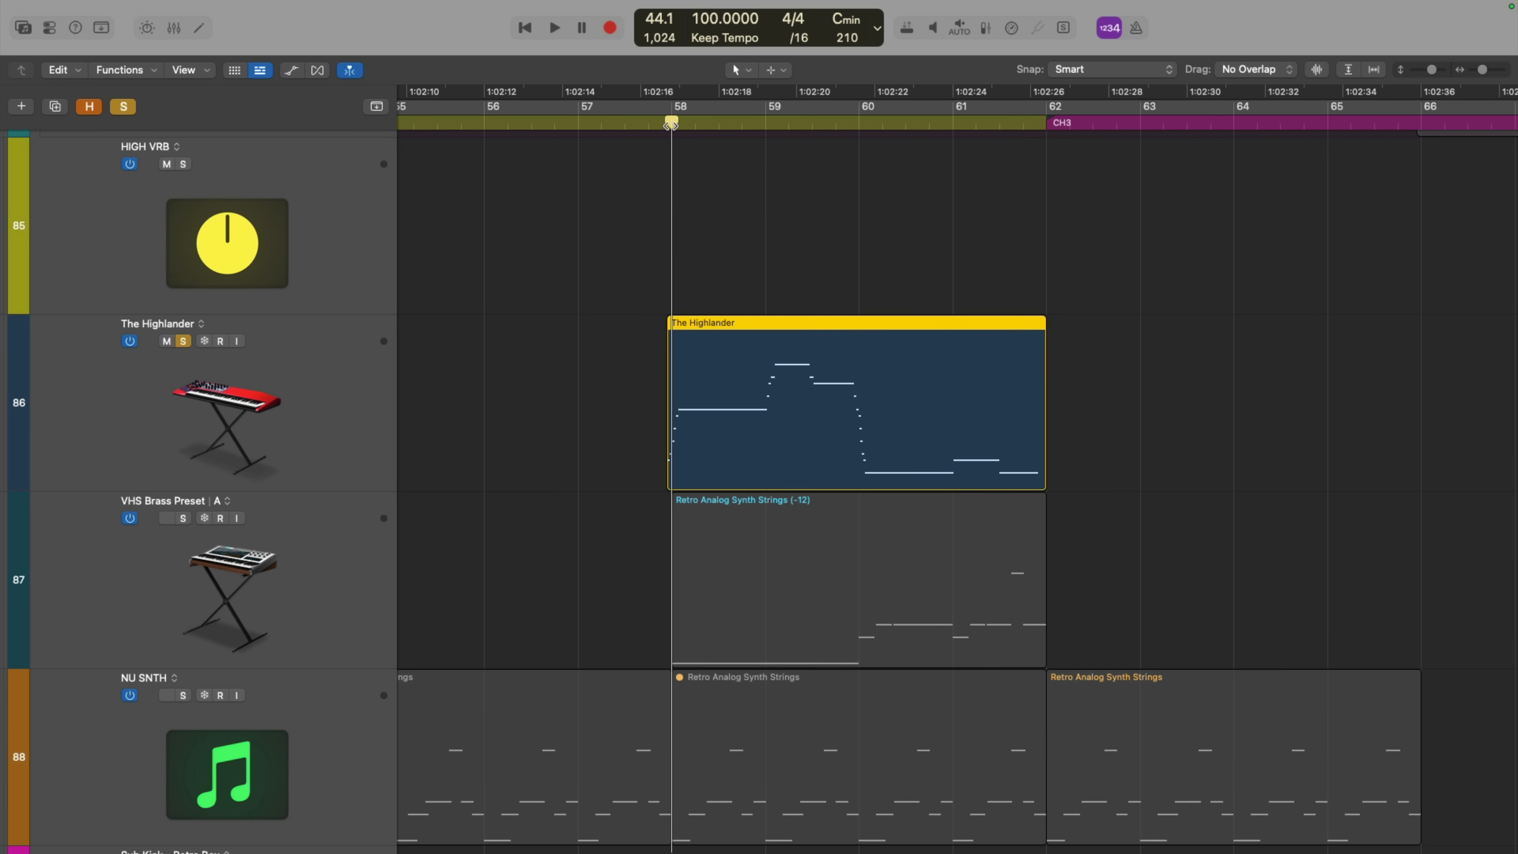
{"action": "key", "text": "x"}
{"action": "key", "text": "space"}
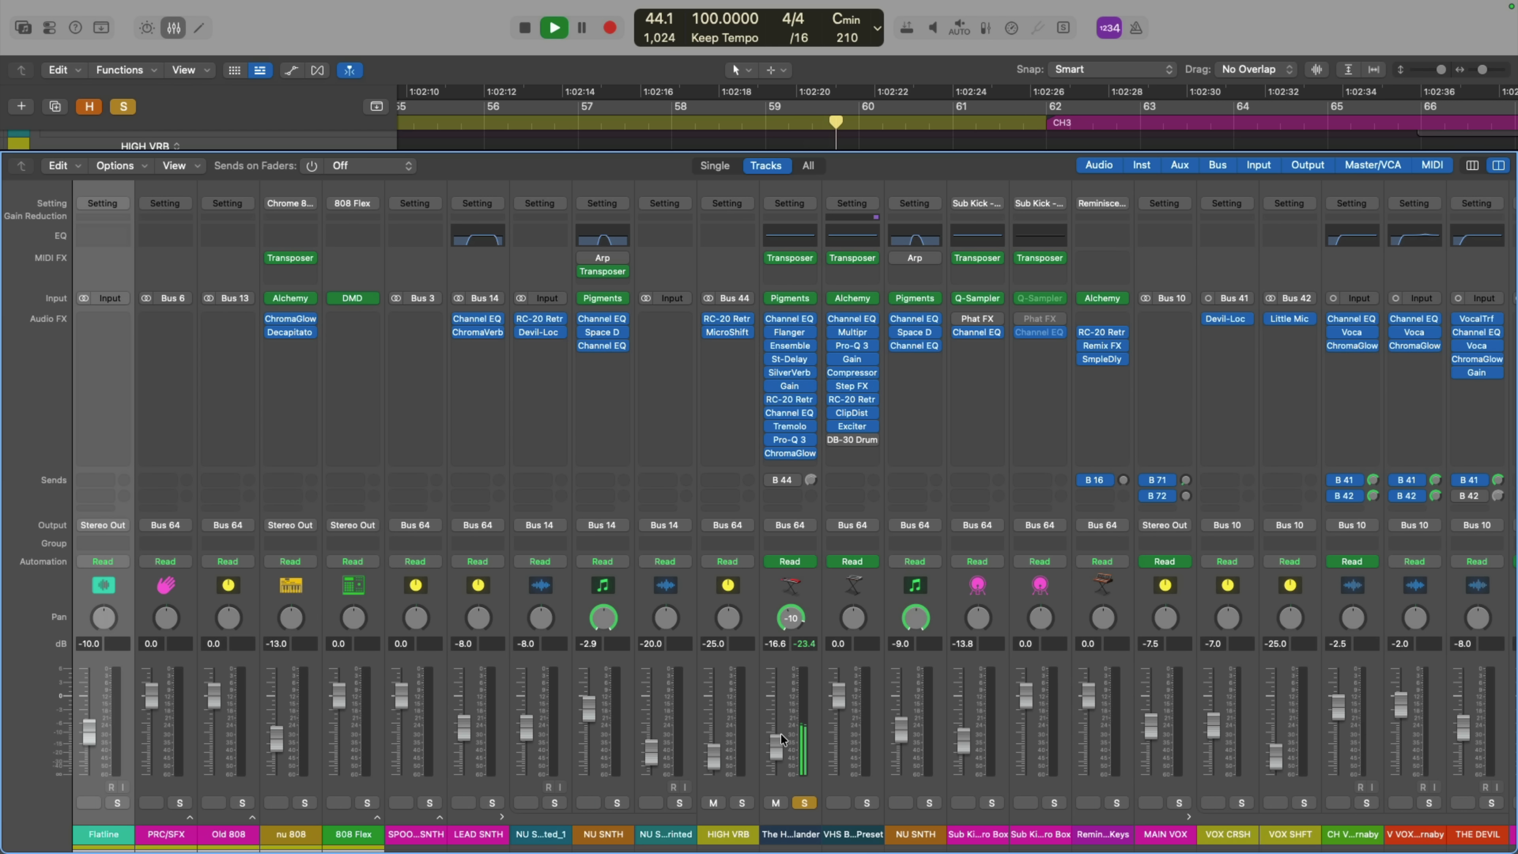
- Stop playback, unsolo The Highlander channel, and enable Long Faders in the Mixer
{"action": "key", "text": "space"}
{"action": "left_click", "coordinate": [806, 804]}
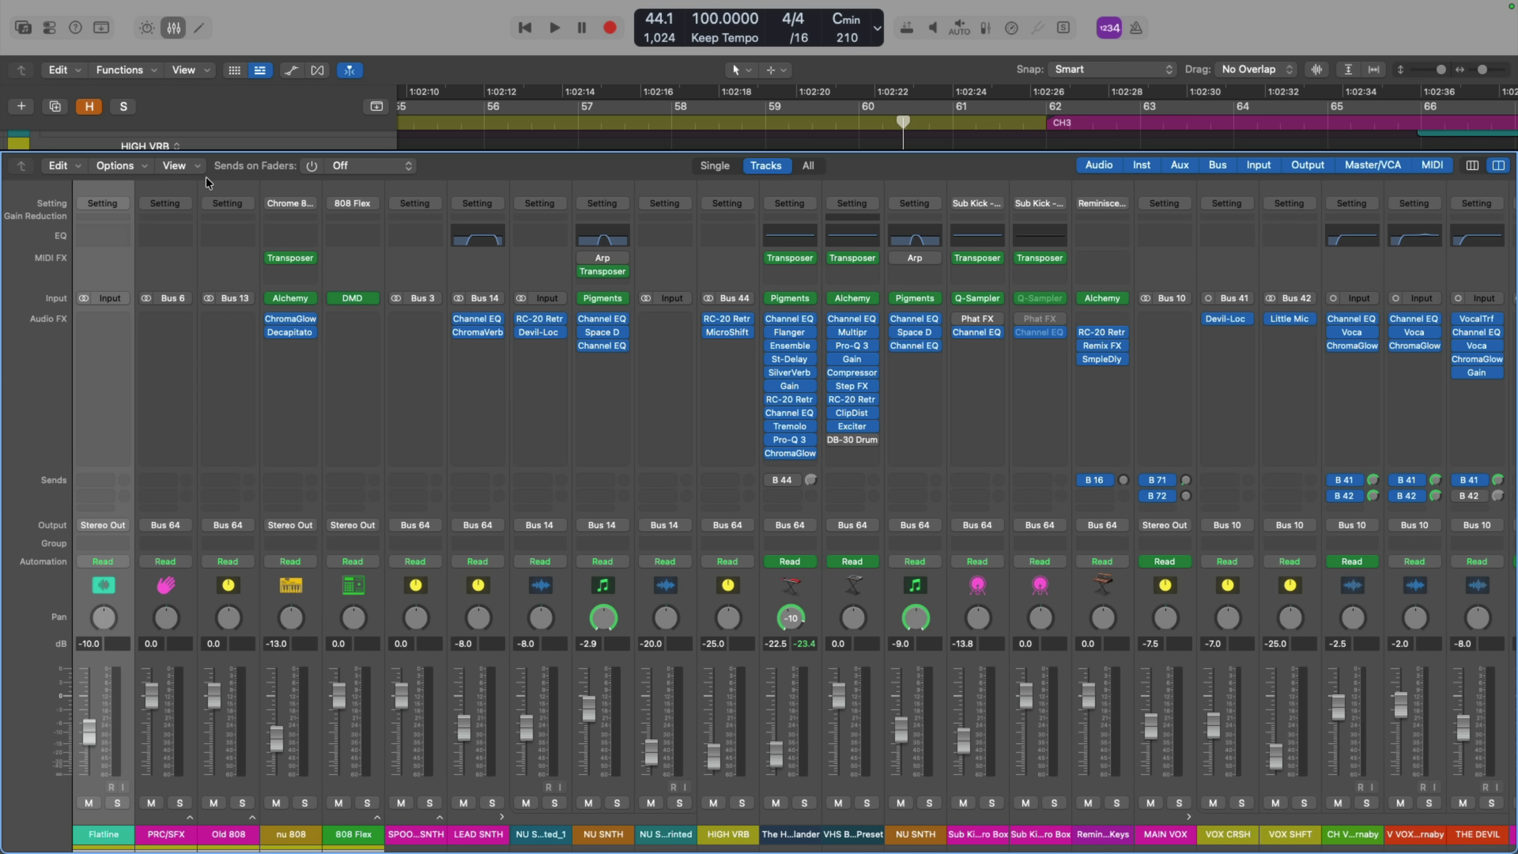
{"action": "left_click", "coordinate": [177, 166]}
{"action": "left_click", "coordinate": [303, 406]}
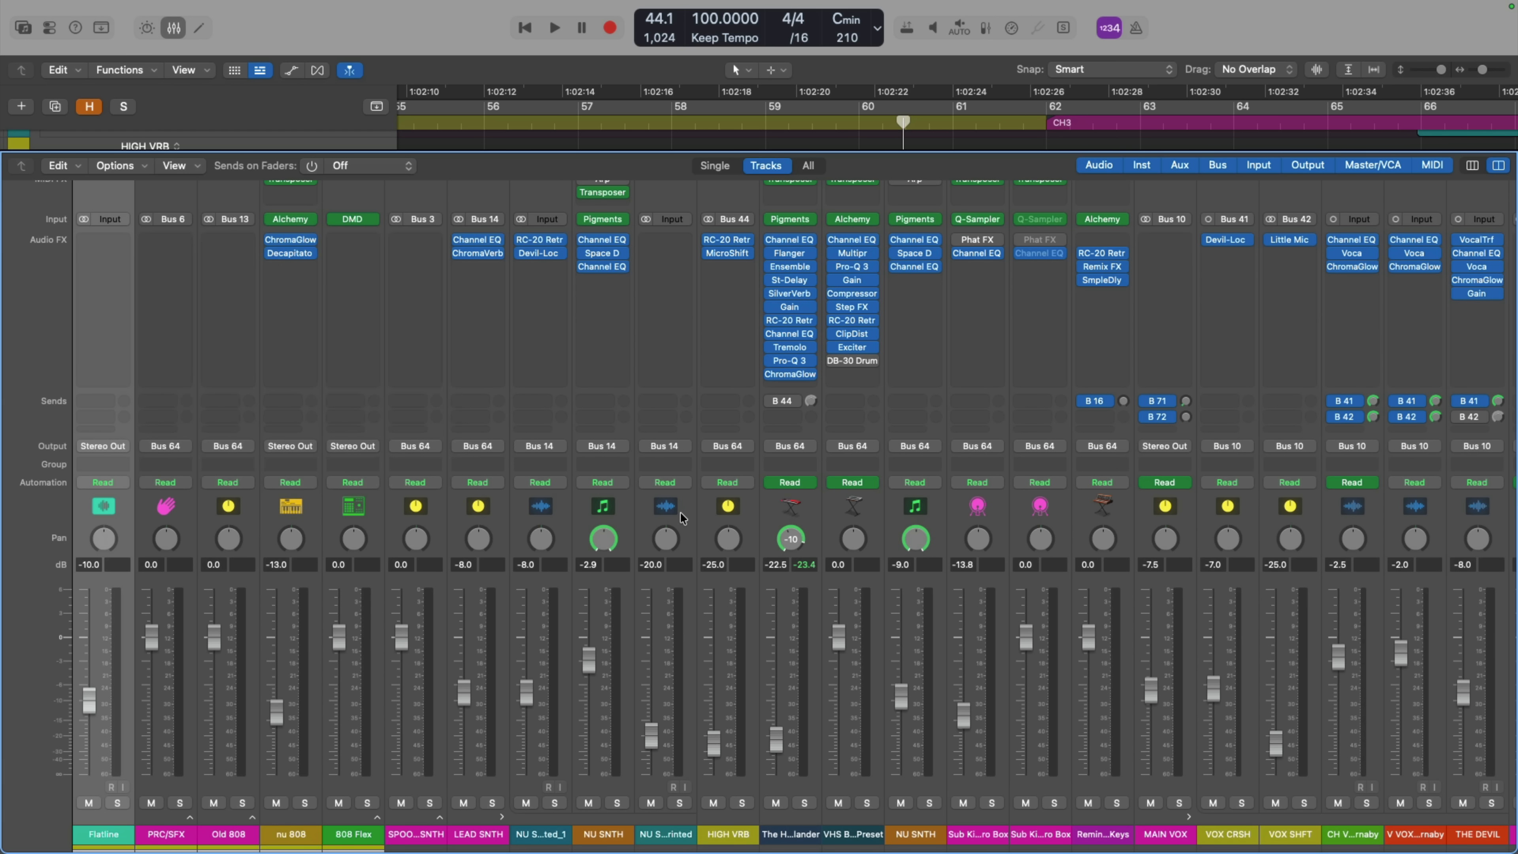
- Audition The Highlander channel soloed with the long faders, stop playback, and unsolo it
{"action": "left_click", "coordinate": [804, 802]}
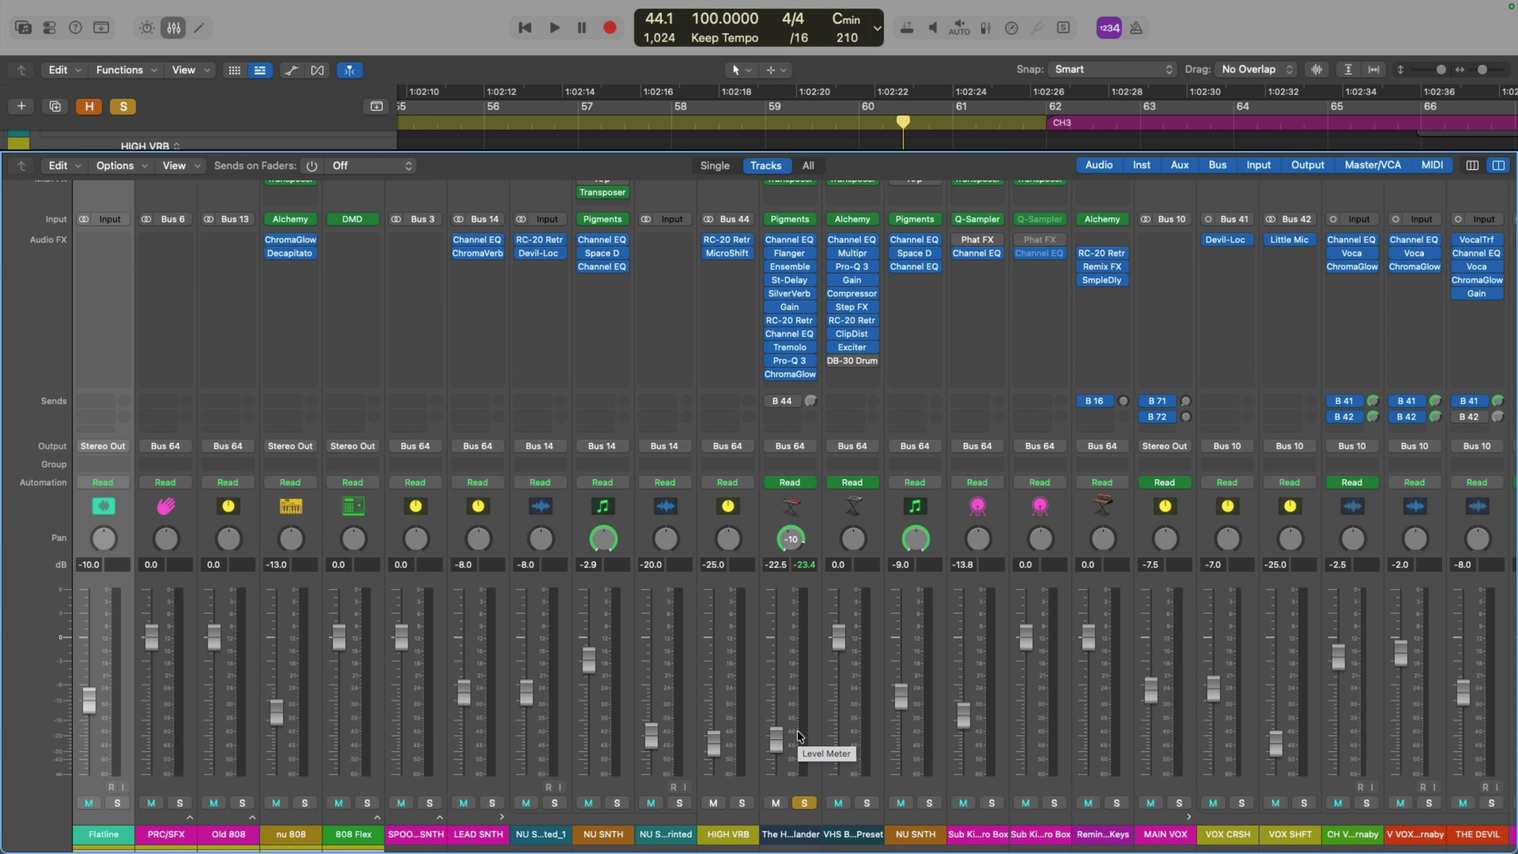
{"action": "key", "text": "space"}
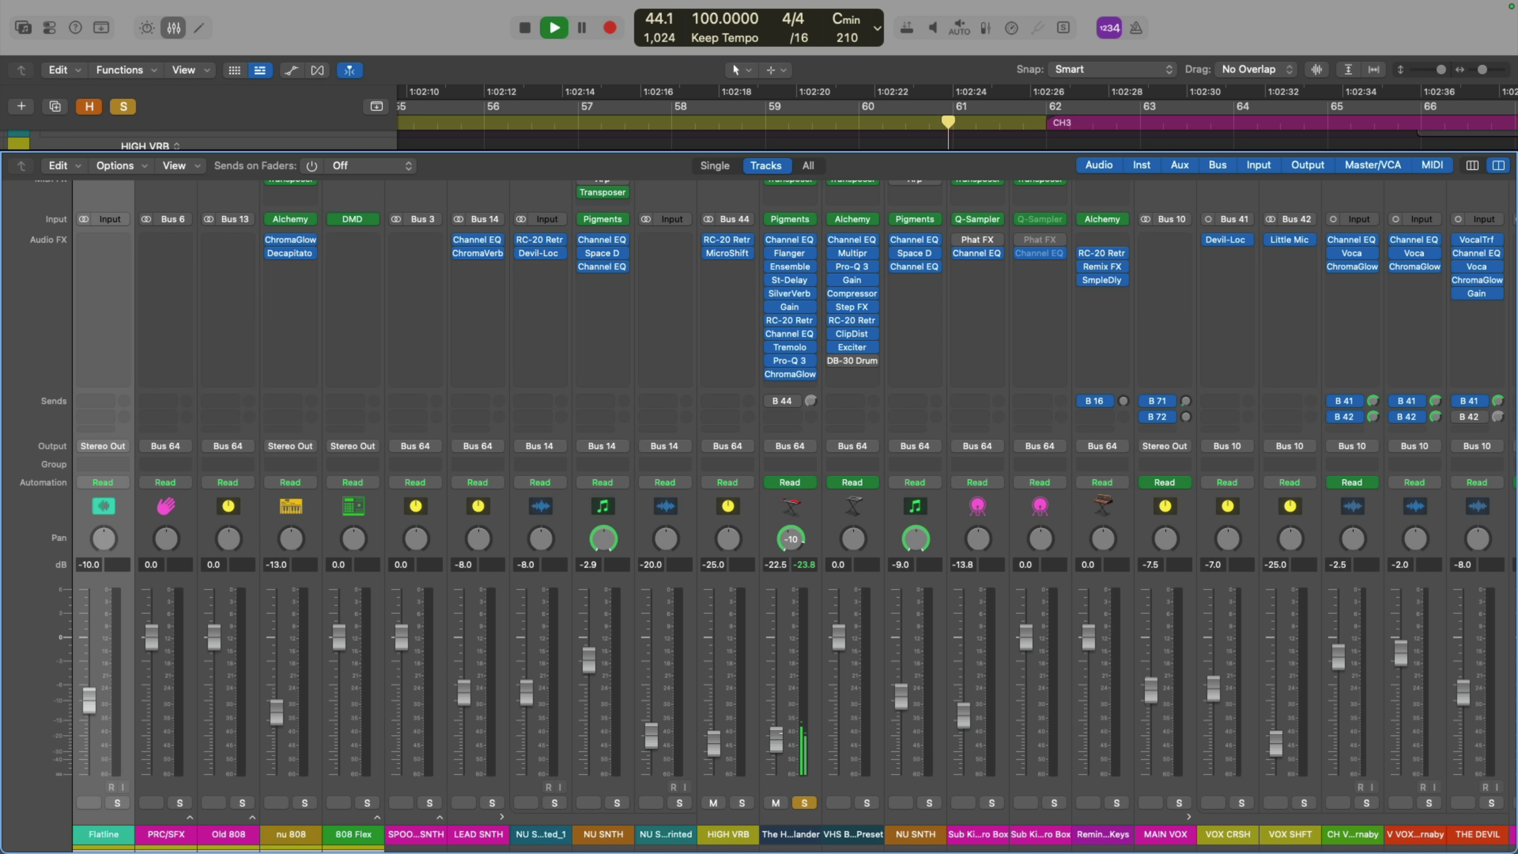
{"action": "key", "text": "space"}
{"action": "left_click", "coordinate": [802, 803]}
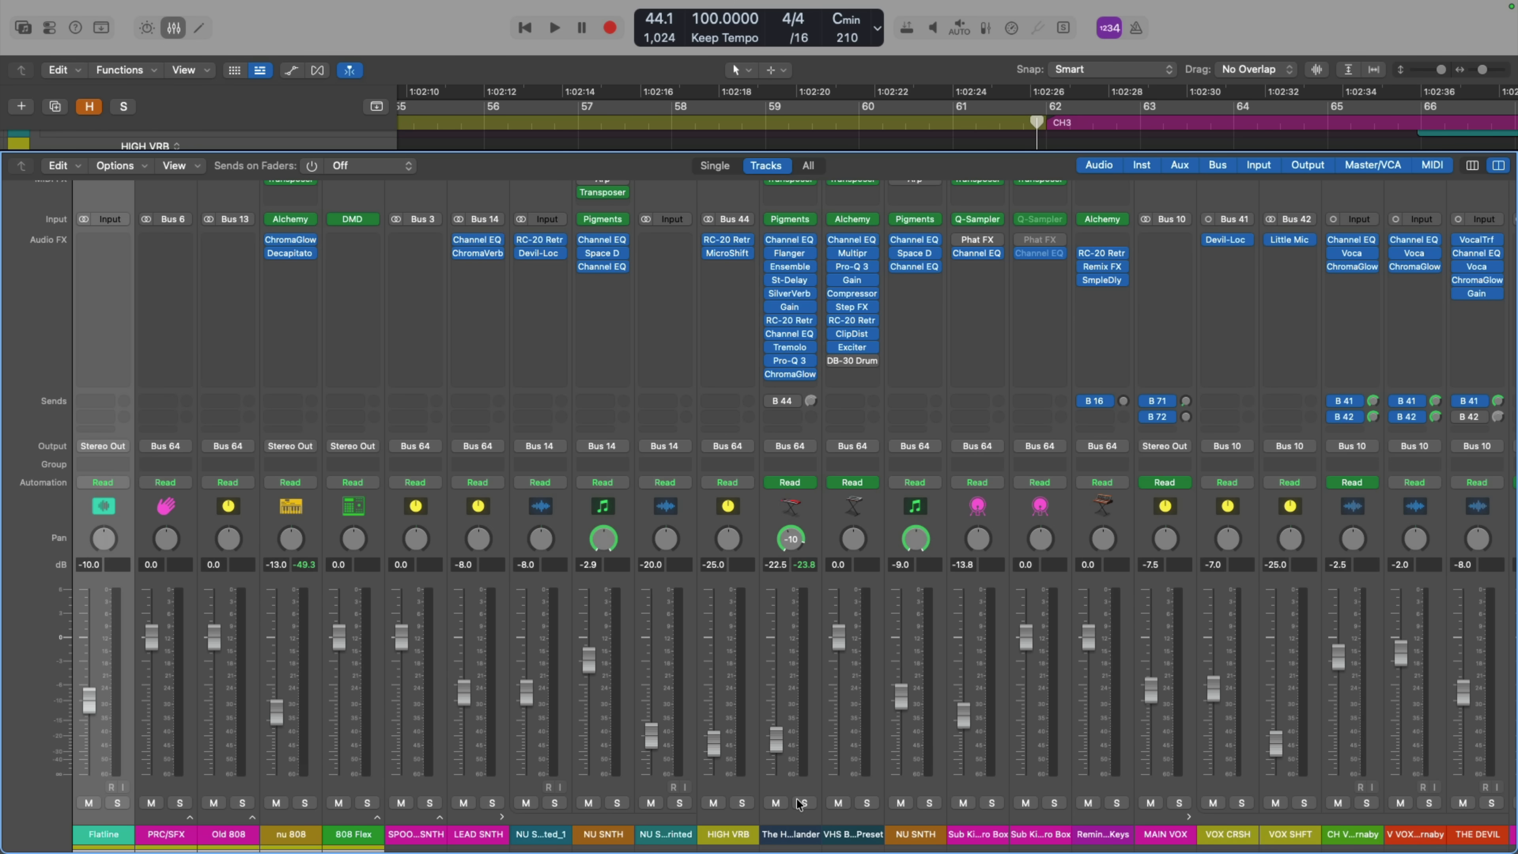
- Show the inspector and turn off Long Faders for its channel strips
{"action": "key", "text": "i"}
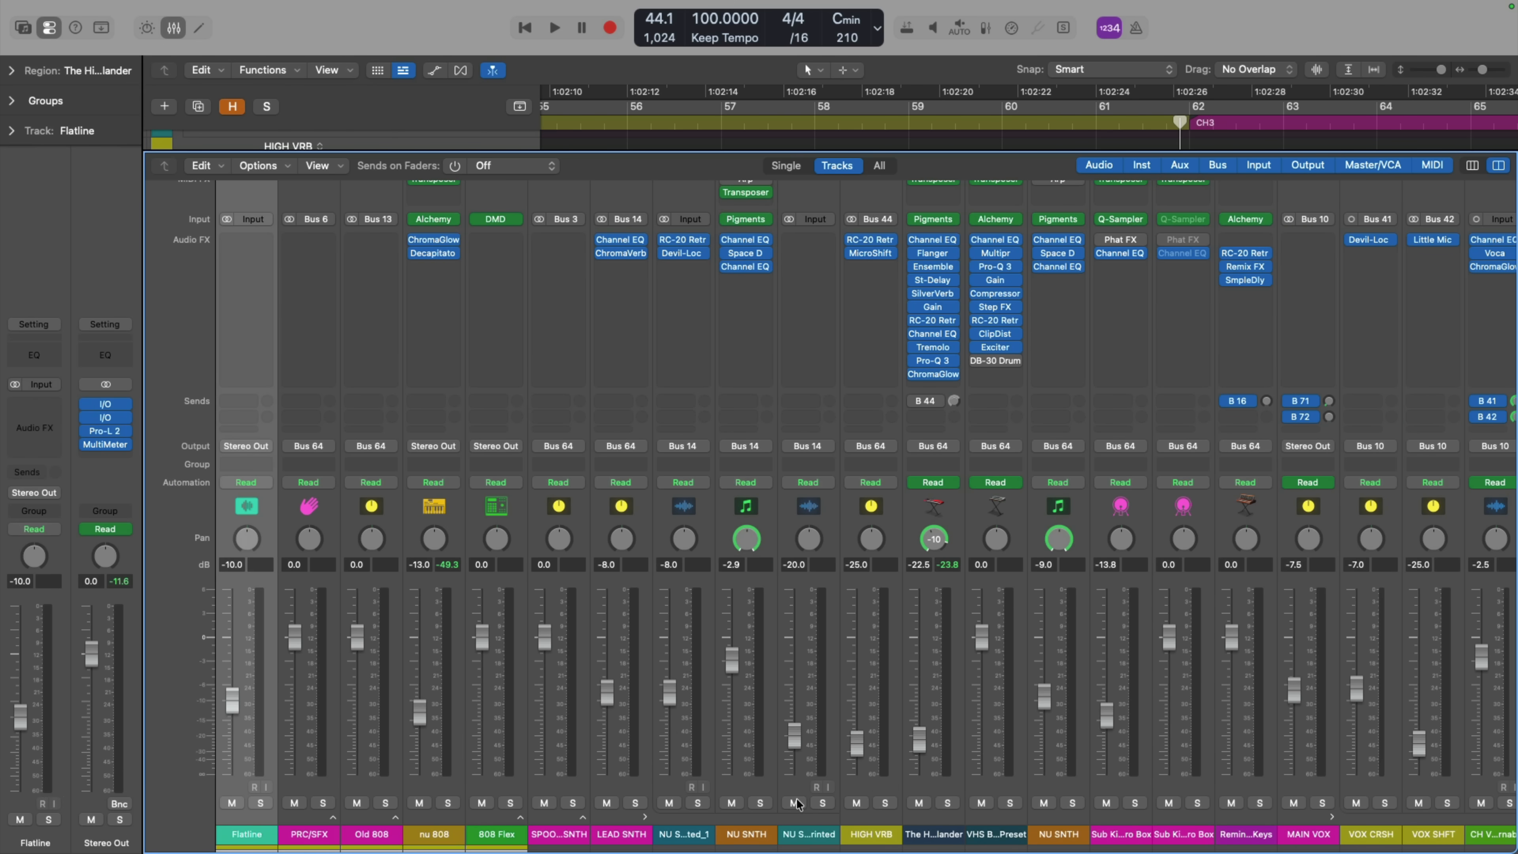
{"action": "right_click", "coordinate": [90, 490]}
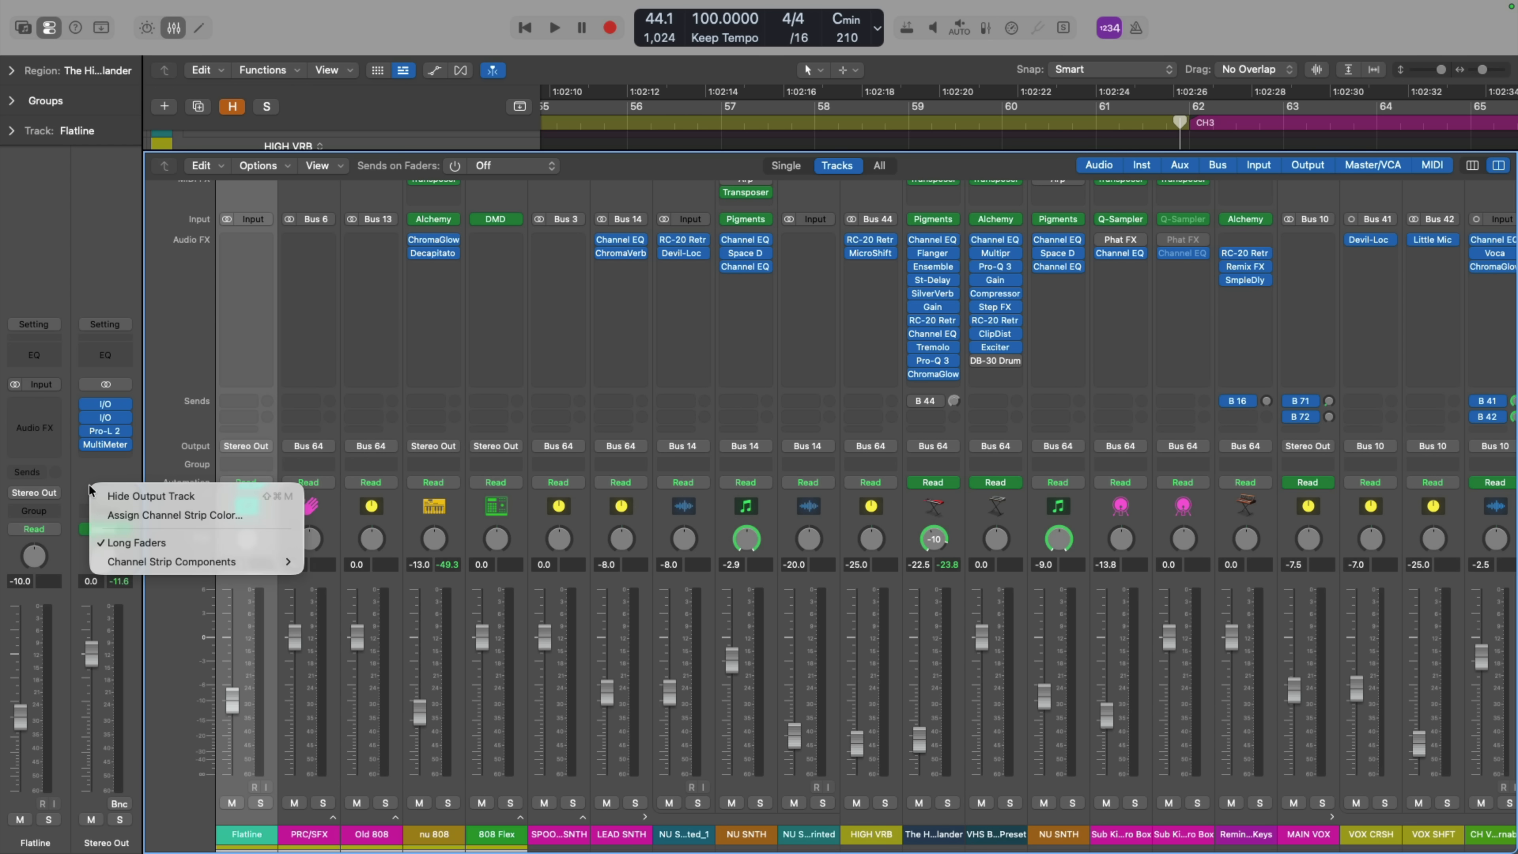
{"action": "left_click", "coordinate": [121, 542]}
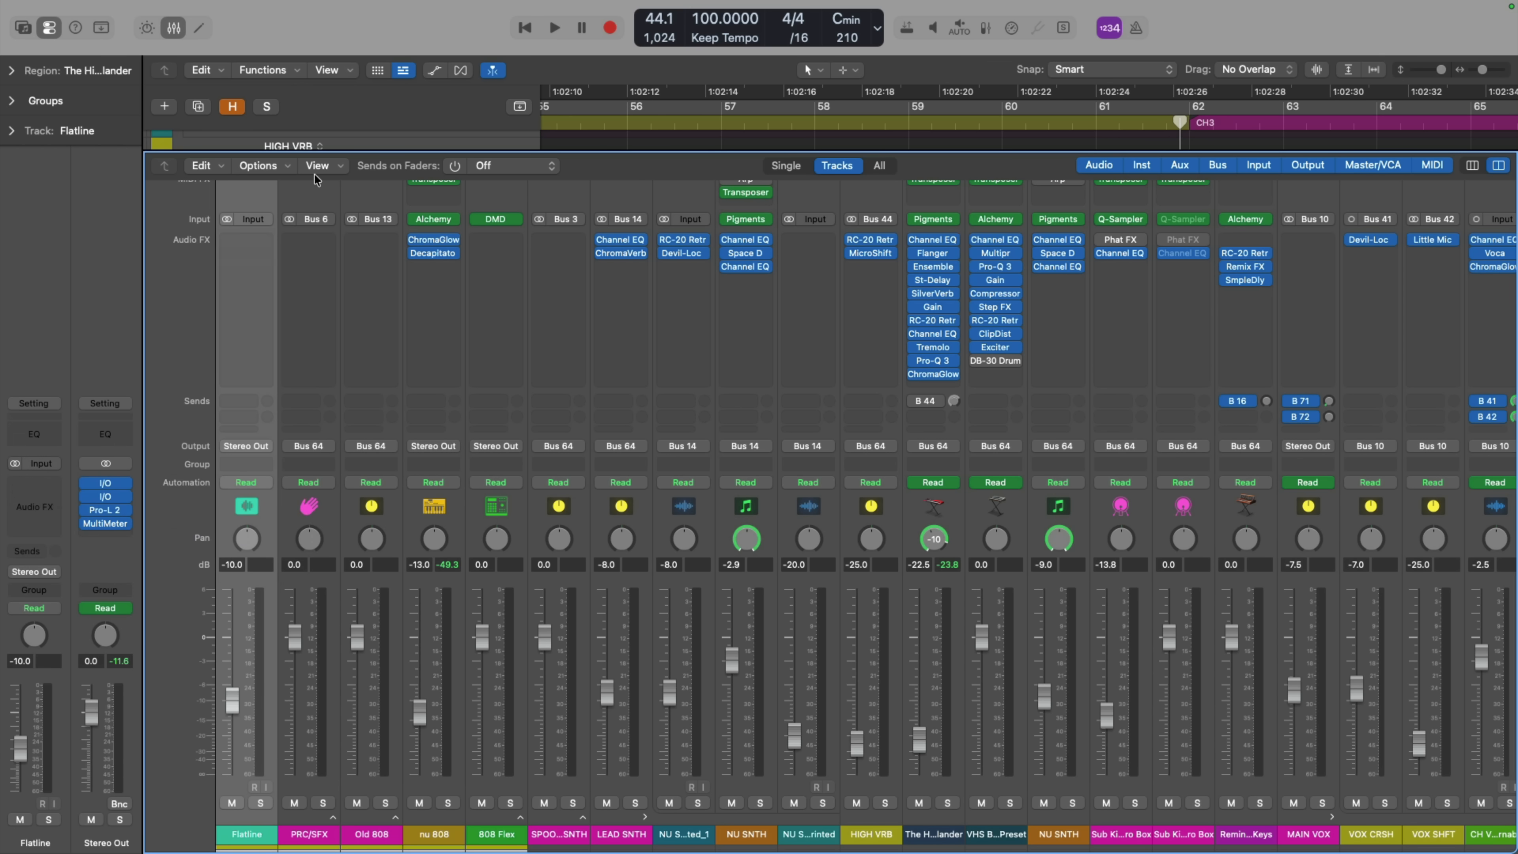
- Turn off Long Faders in the Mixer and turn them on for the inspector's channel strips
{"action": "left_click", "coordinate": [326, 167]}
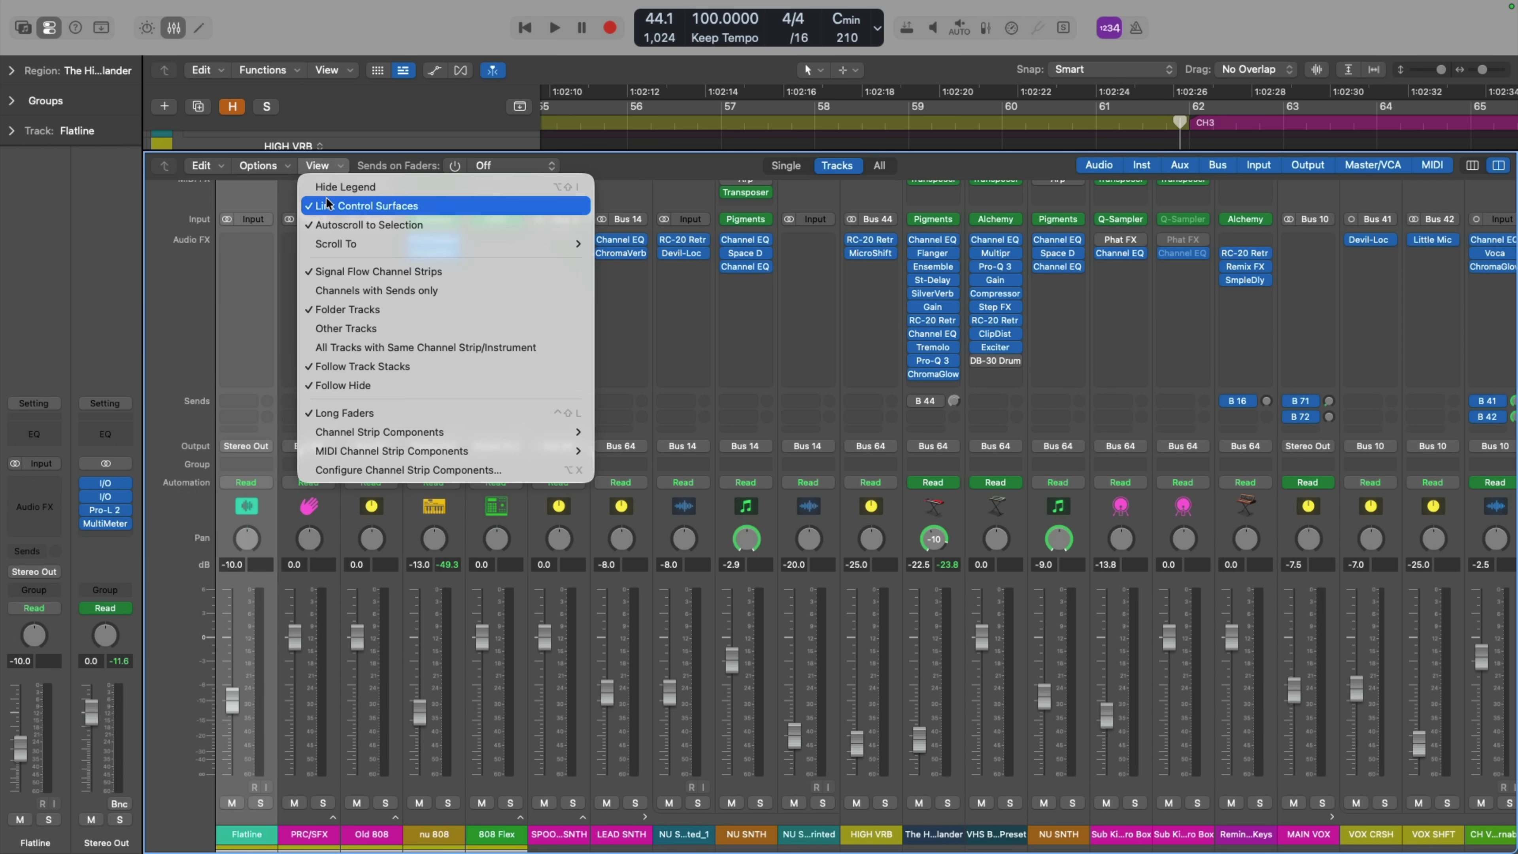
{"action": "left_click", "coordinate": [328, 412]}
{"action": "right_click", "coordinate": [108, 557]}
{"action": "left_click", "coordinate": [150, 610]}
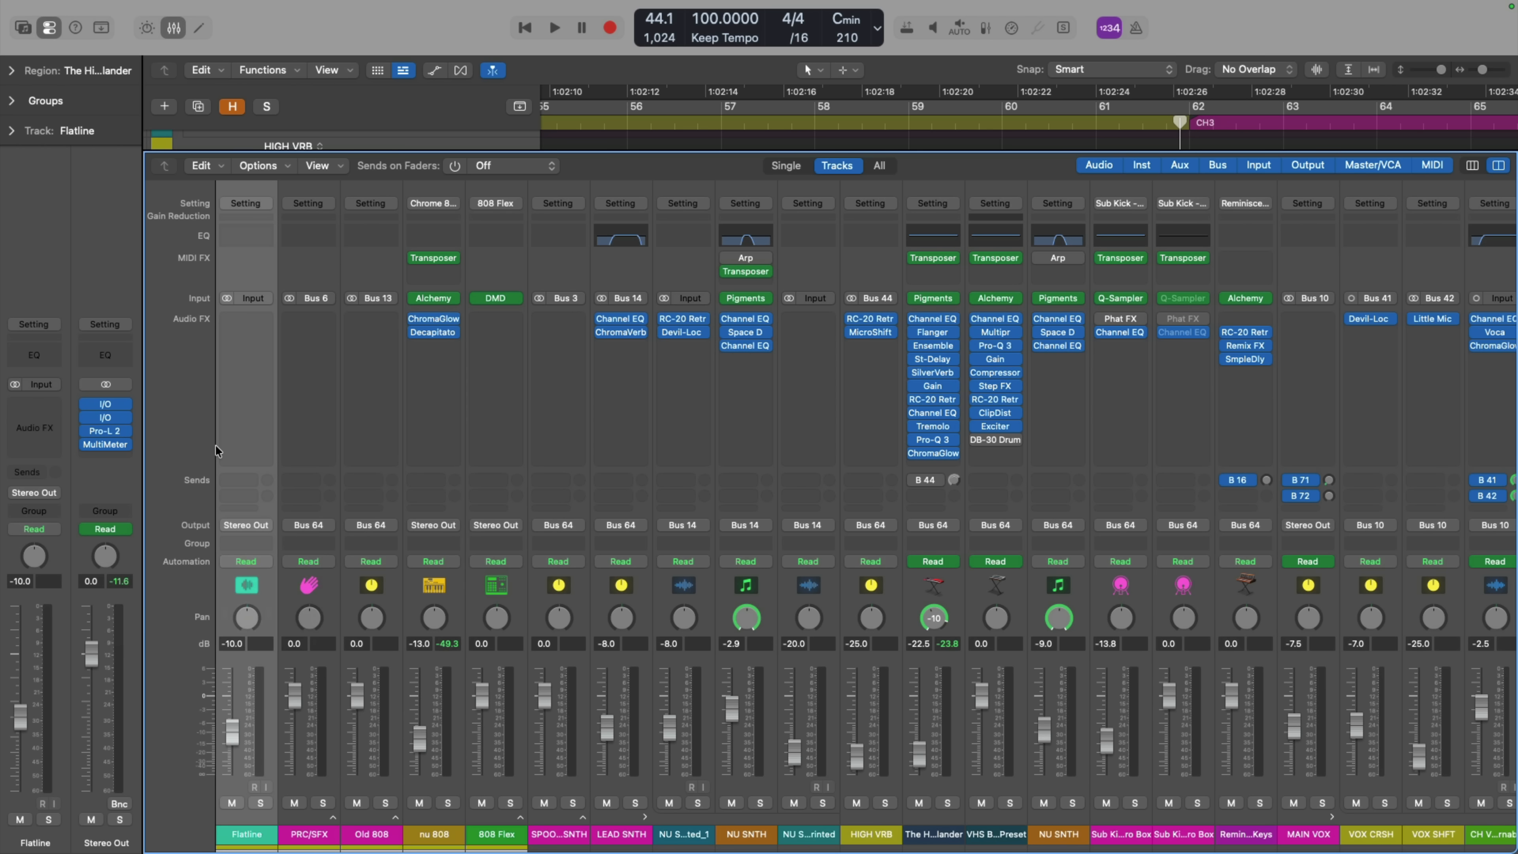
- Enable Long Faders in the Mixer again and check the same option on the inspector's output channel strip
{"action": "left_click", "coordinate": [344, 168]}
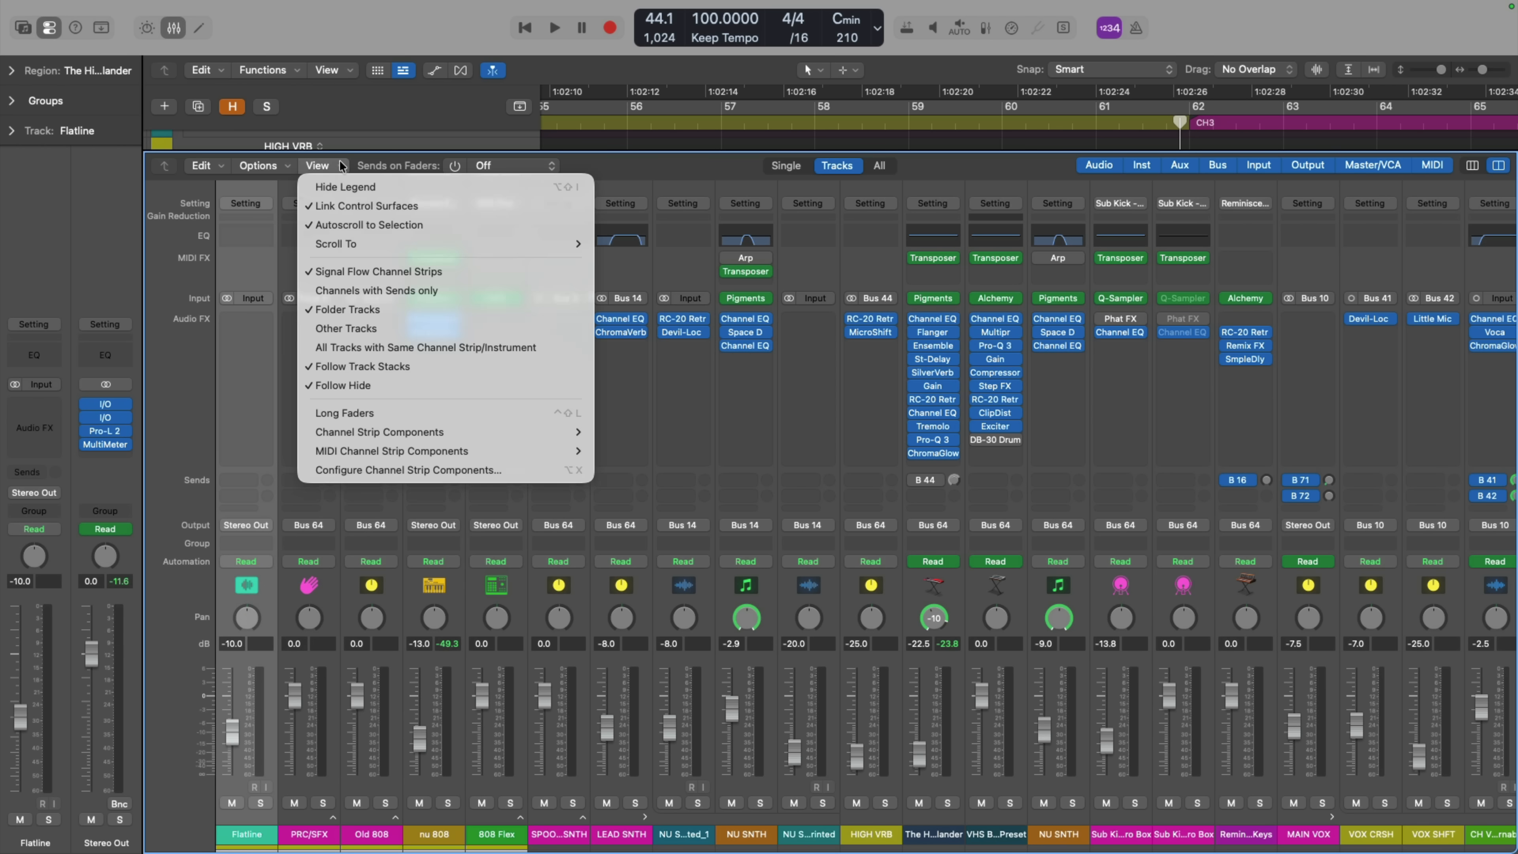
{"action": "left_click", "coordinate": [394, 415]}
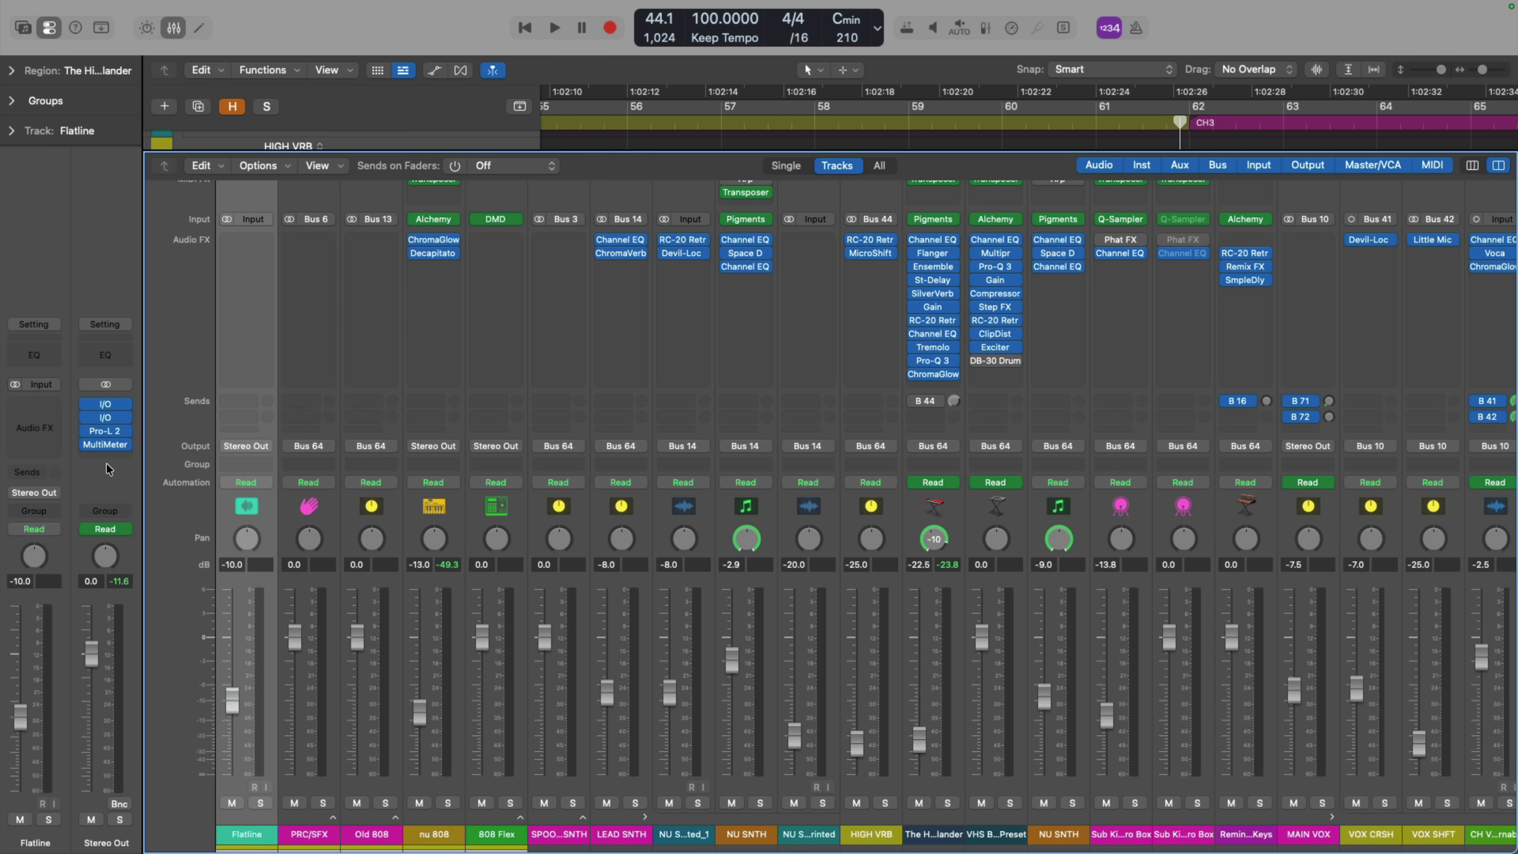
{"action": "right_click", "coordinate": [105, 472]}
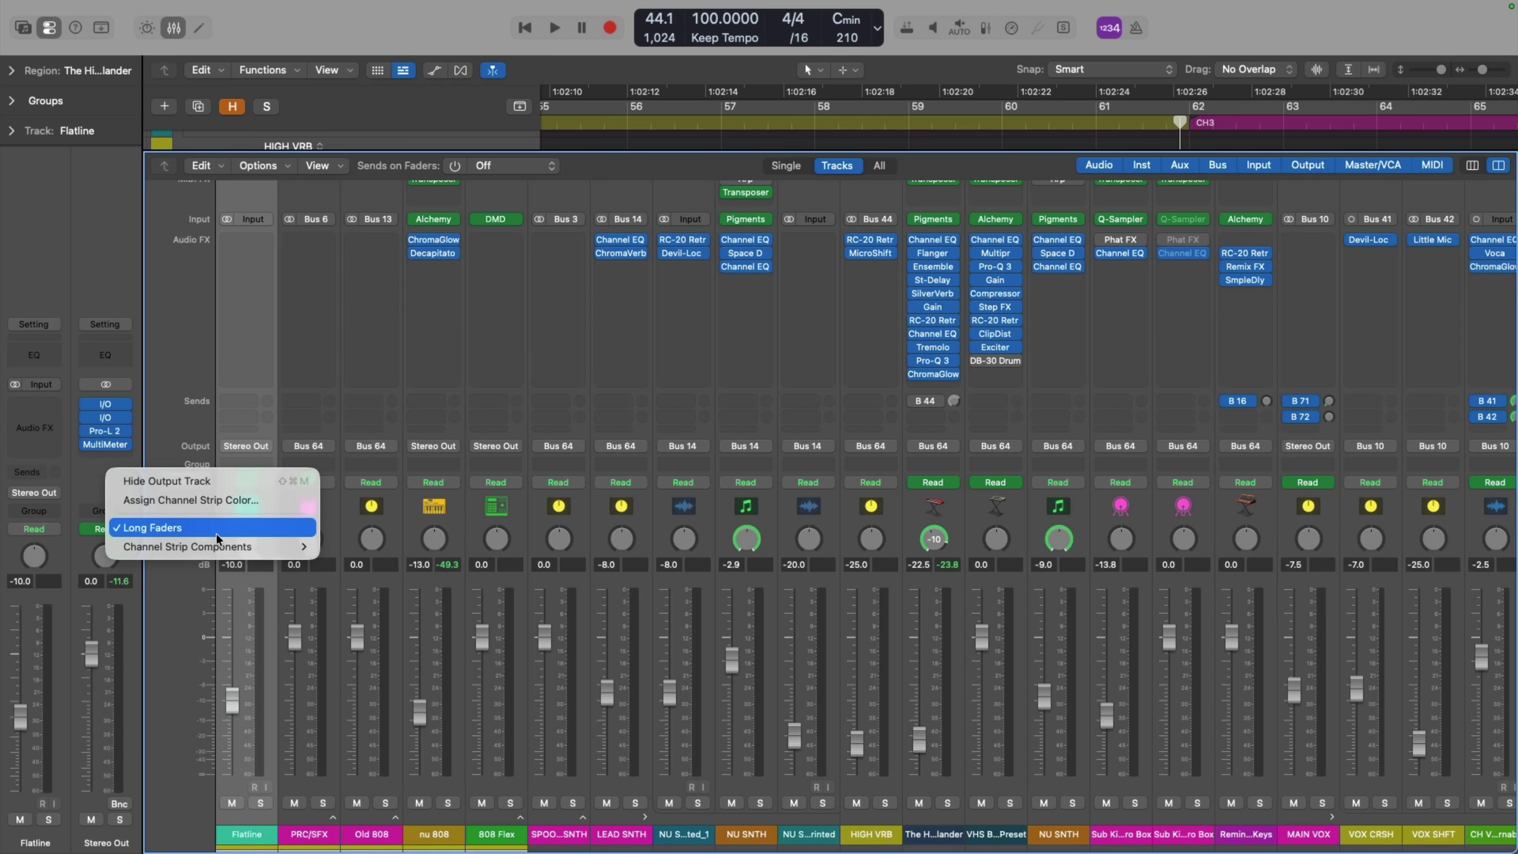
{"action": "left_click", "coordinate": [116, 299]}
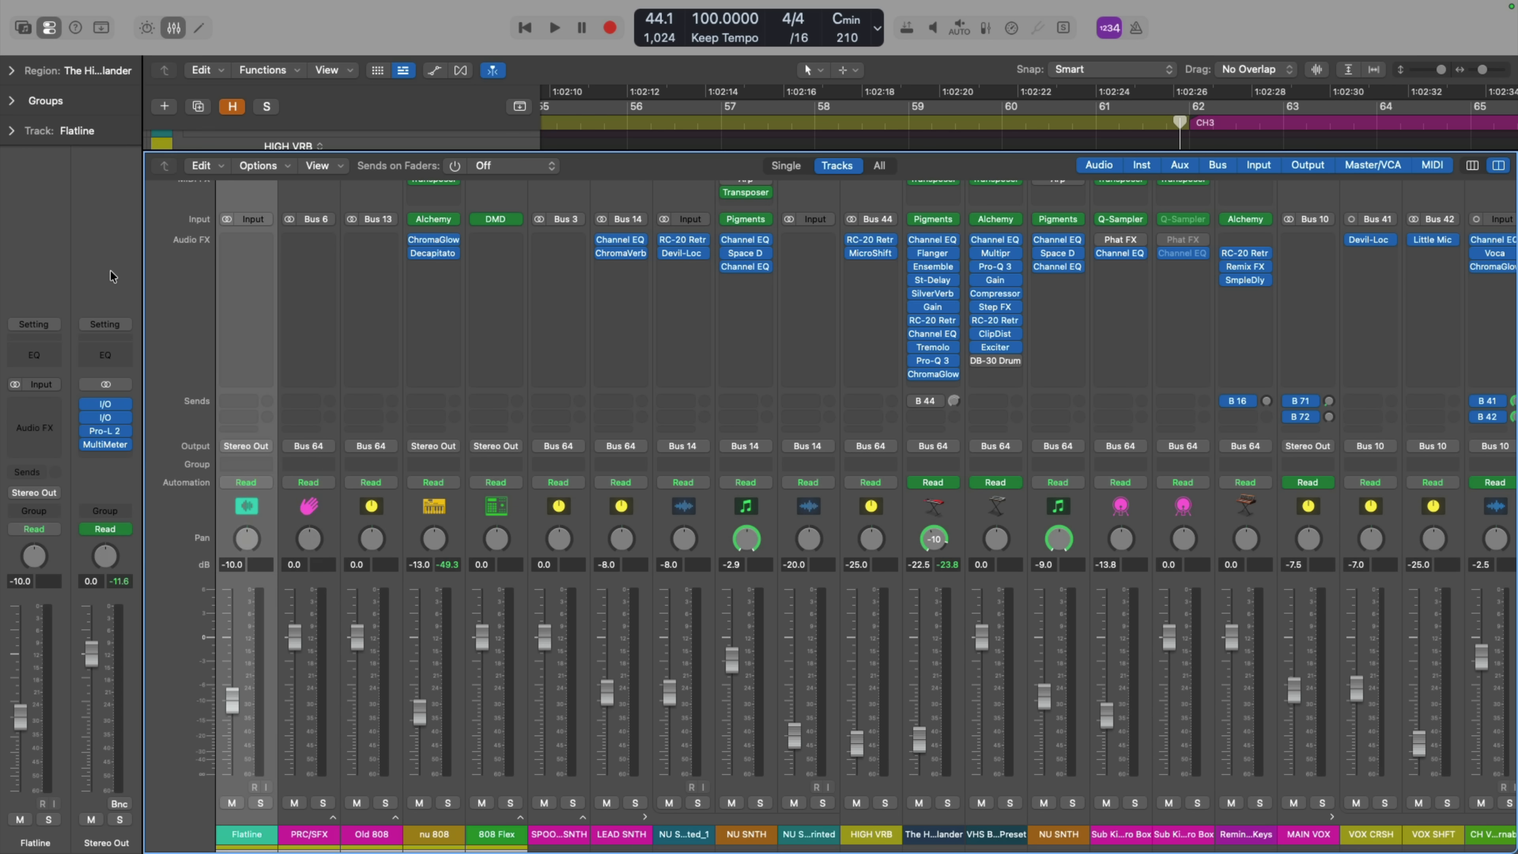
- Select the VHS Brass Preset channel and show the Library together with the inspector
{"action": "left_click", "coordinate": [981, 825]}
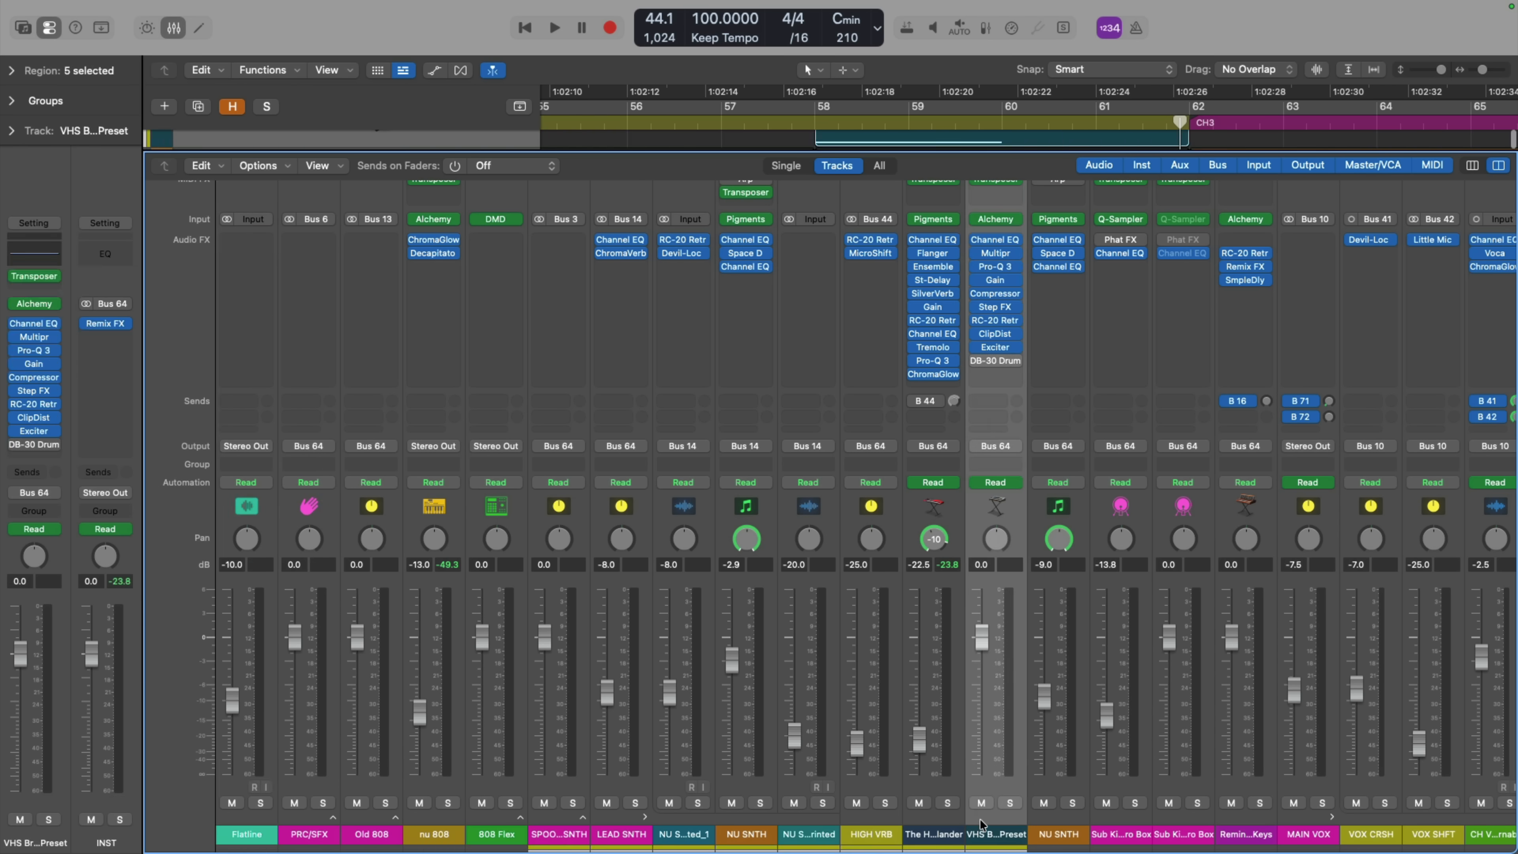
{"action": "key", "text": "y"}
{"action": "key", "text": "i"}
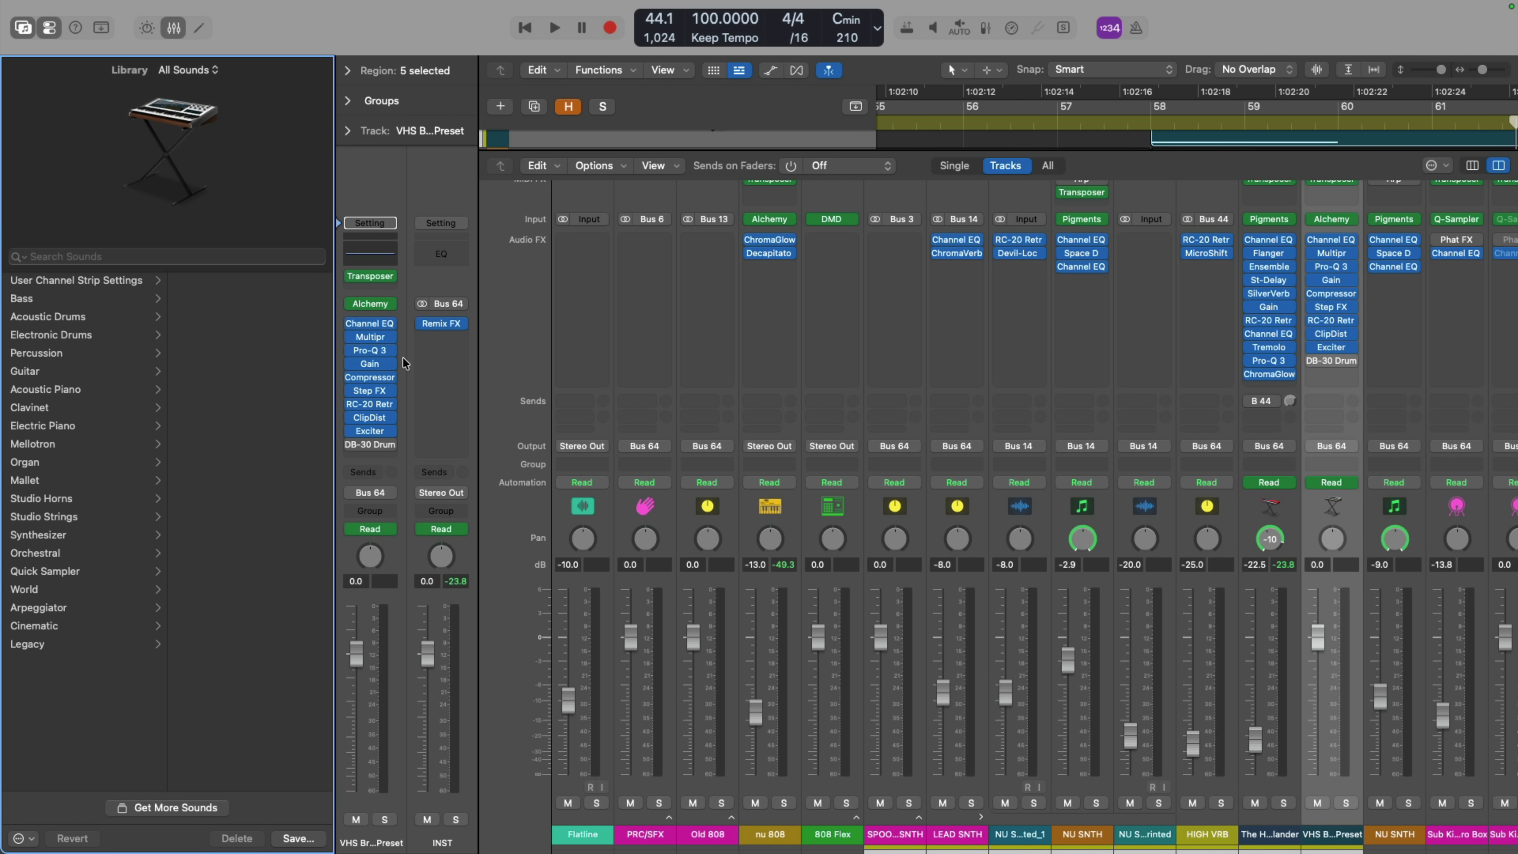
- Examine the VHS Brass Preset channel's Alchemy instrument and close its window
{"action": "mouse_move", "coordinate": [386, 323]}
{"action": "left_click", "coordinate": [380, 307]}
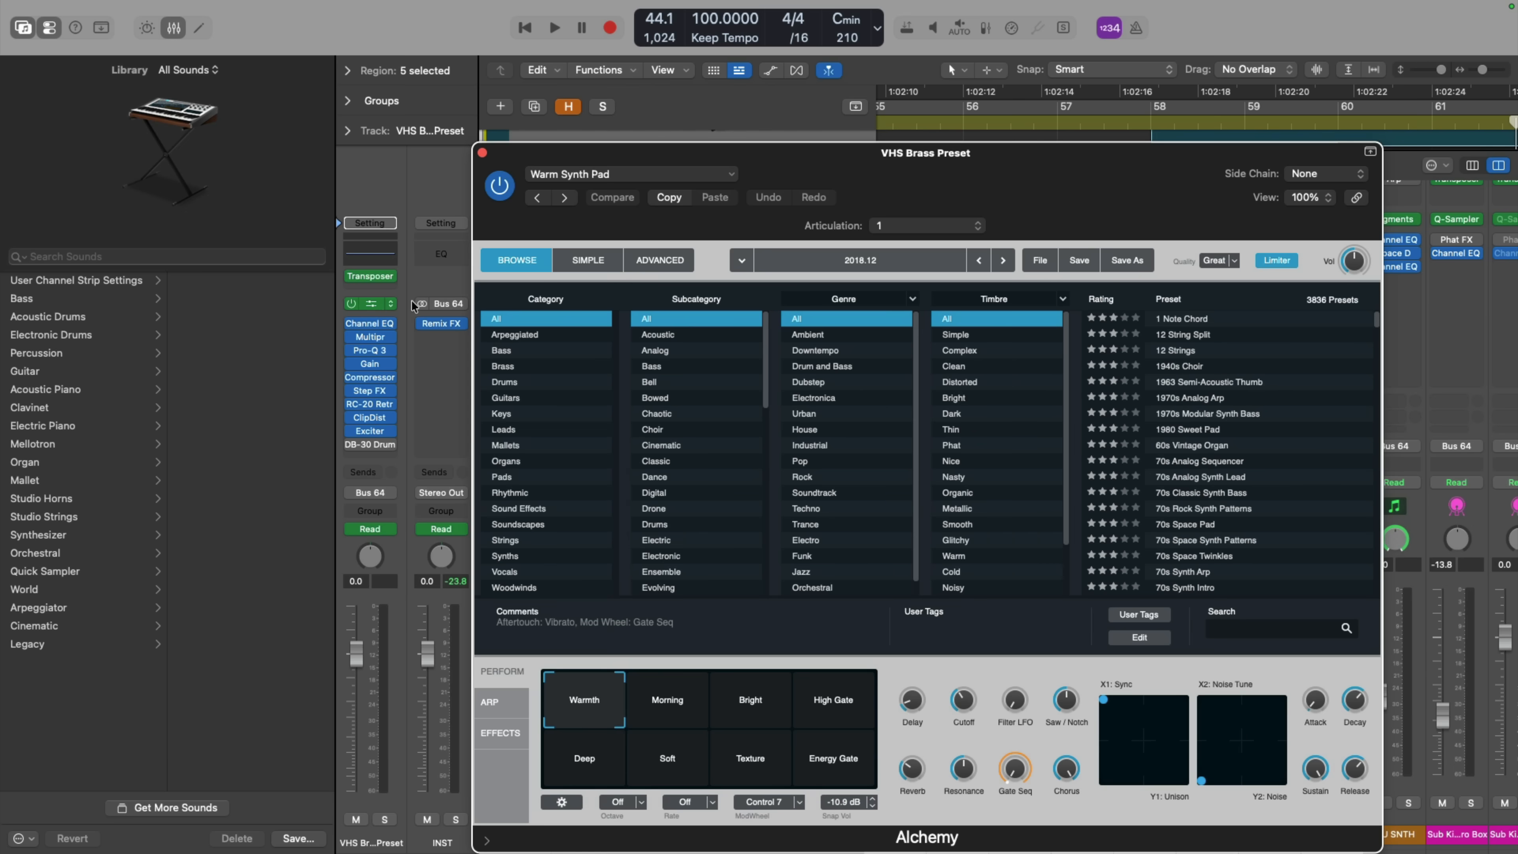
{"action": "left_click_drag", "start_coordinate": [956, 194], "coordinate": [943, 154]}
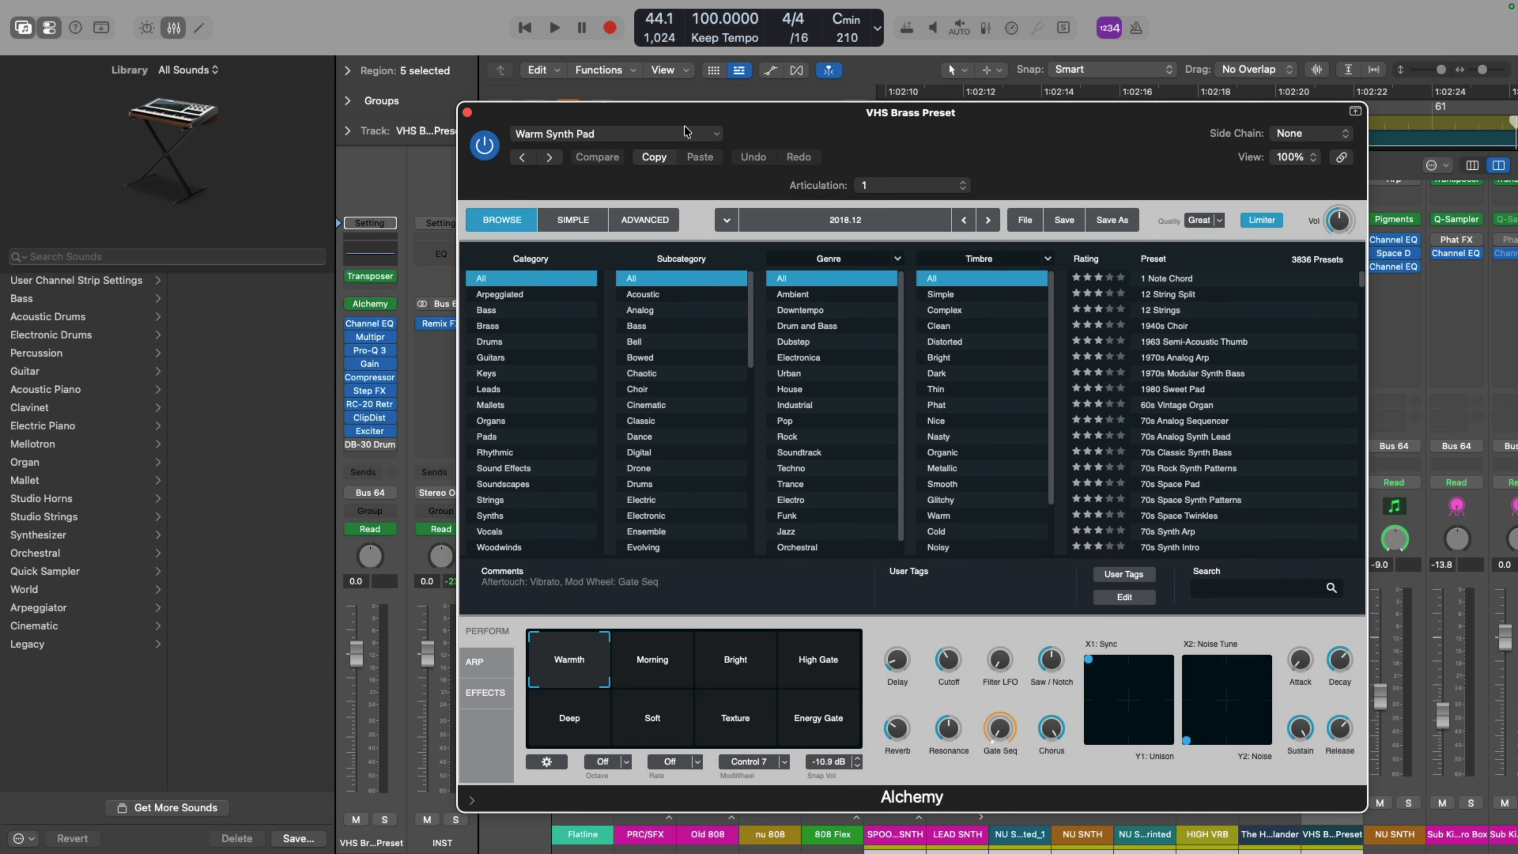
{"action": "left_click", "coordinate": [468, 113]}
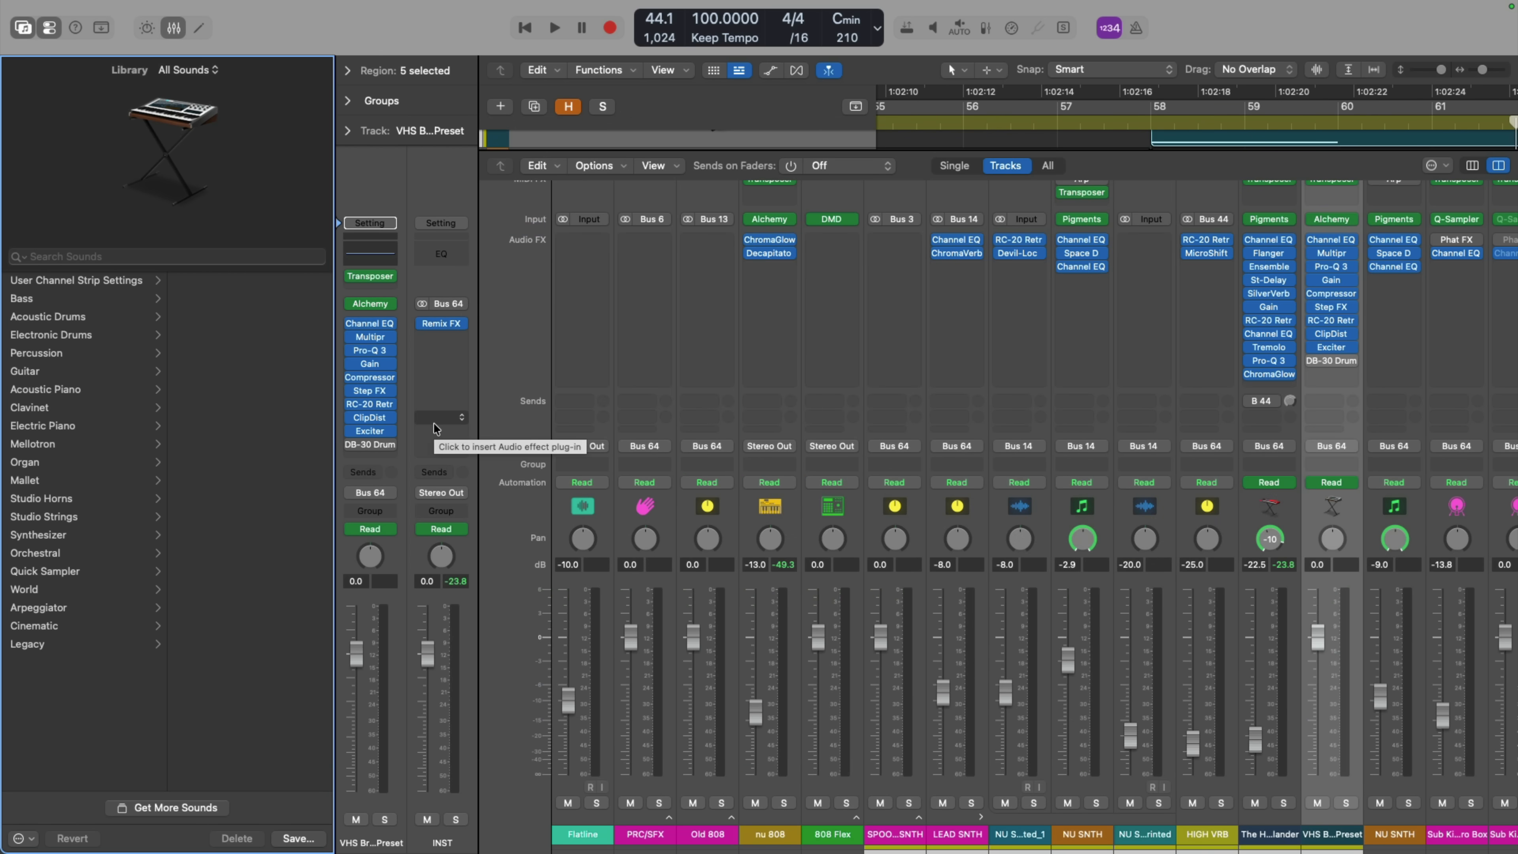
- Try loading the 7th Player patch from the Synthesizer Lead category, check its Alchemy instrument, undo the load, and close the plug-in window
{"action": "left_click", "coordinate": [136, 534]}
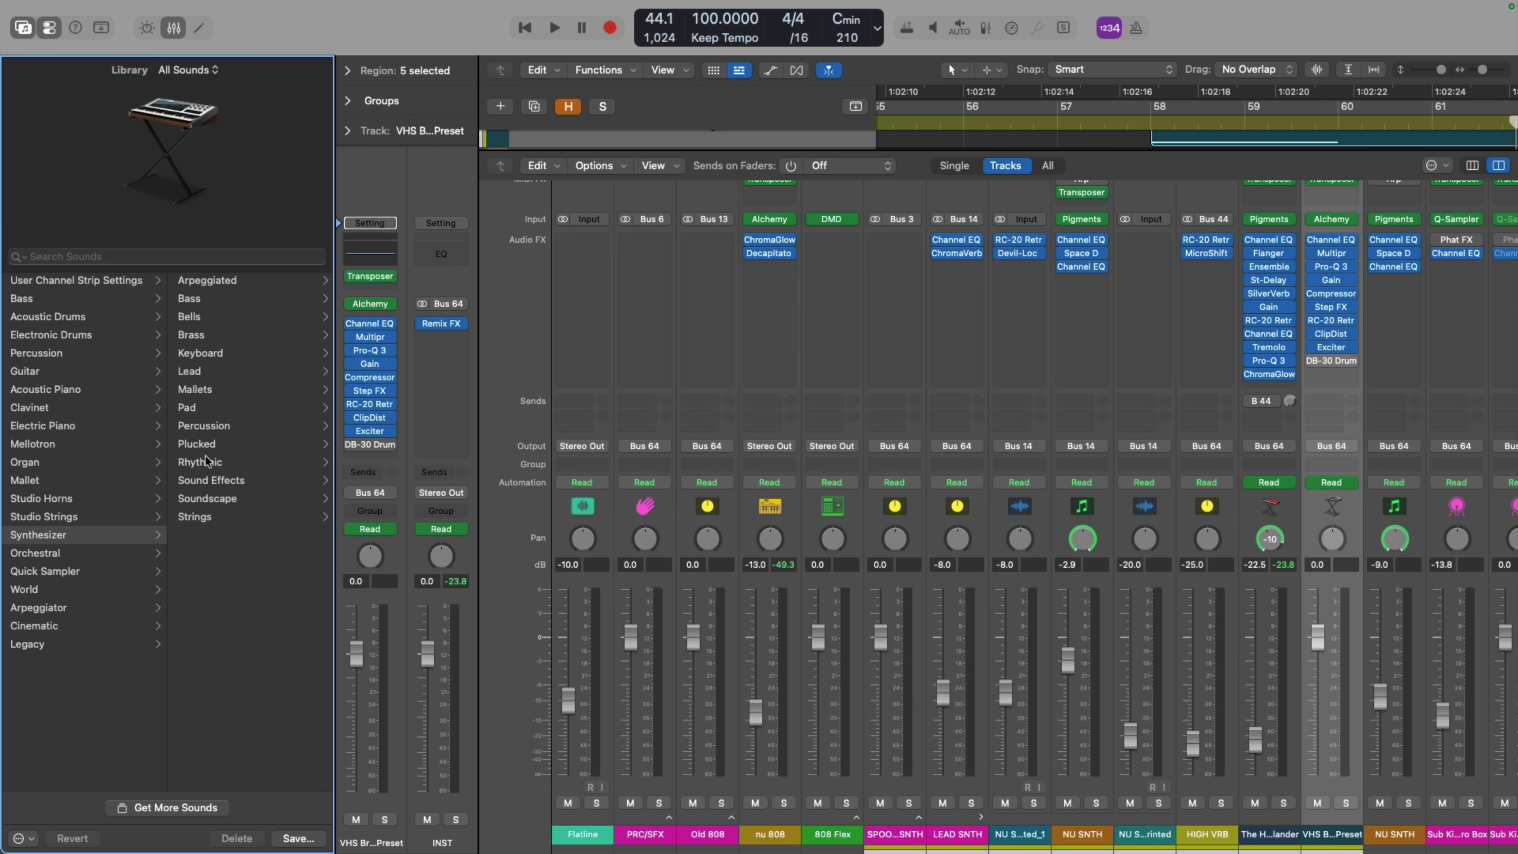
{"action": "left_click", "coordinate": [229, 373]}
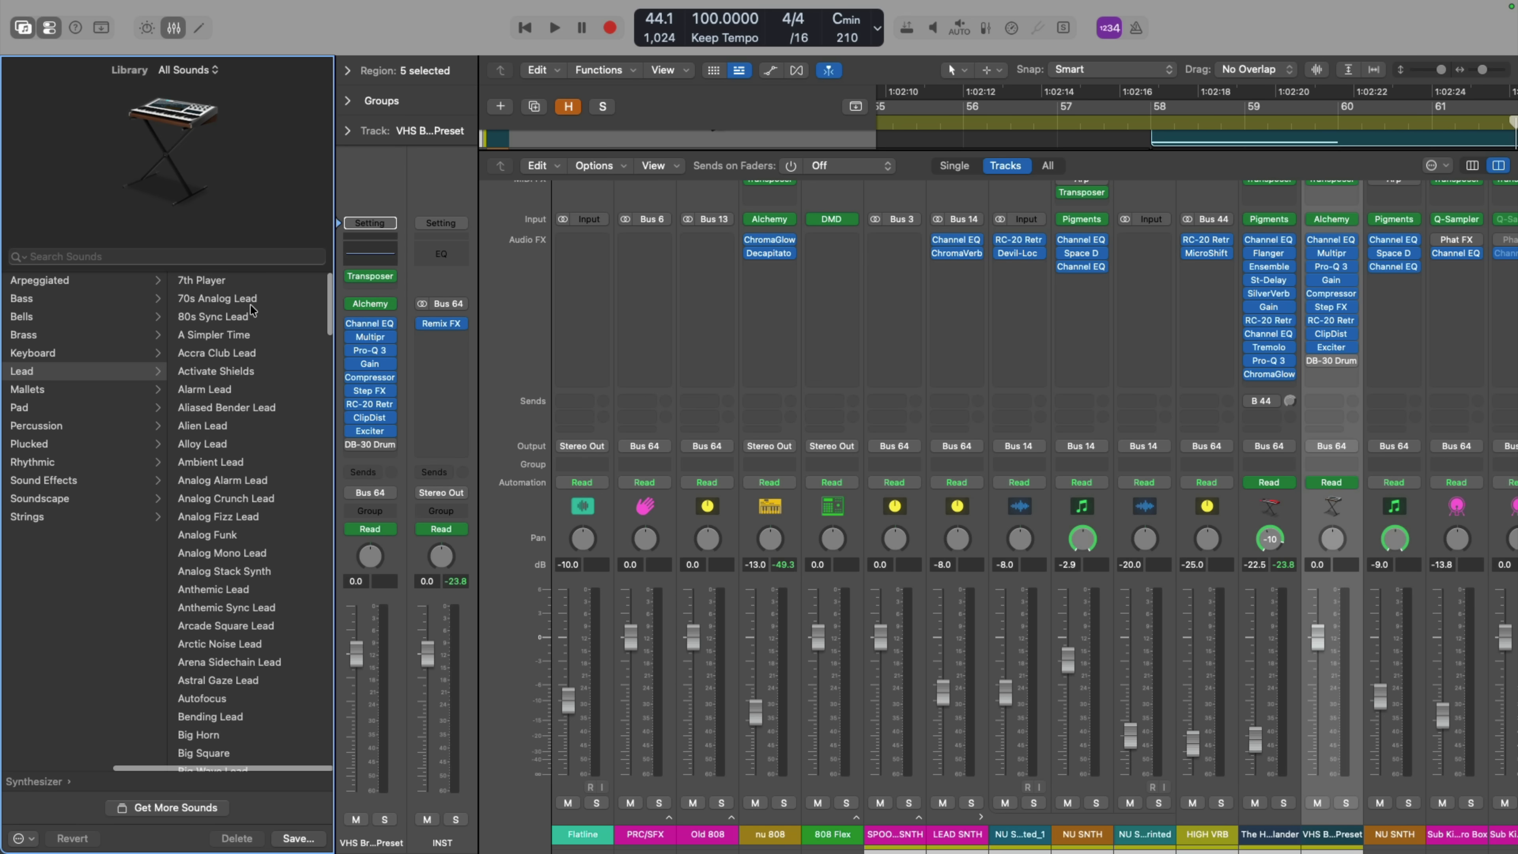
{"action": "left_click", "coordinate": [255, 281]}
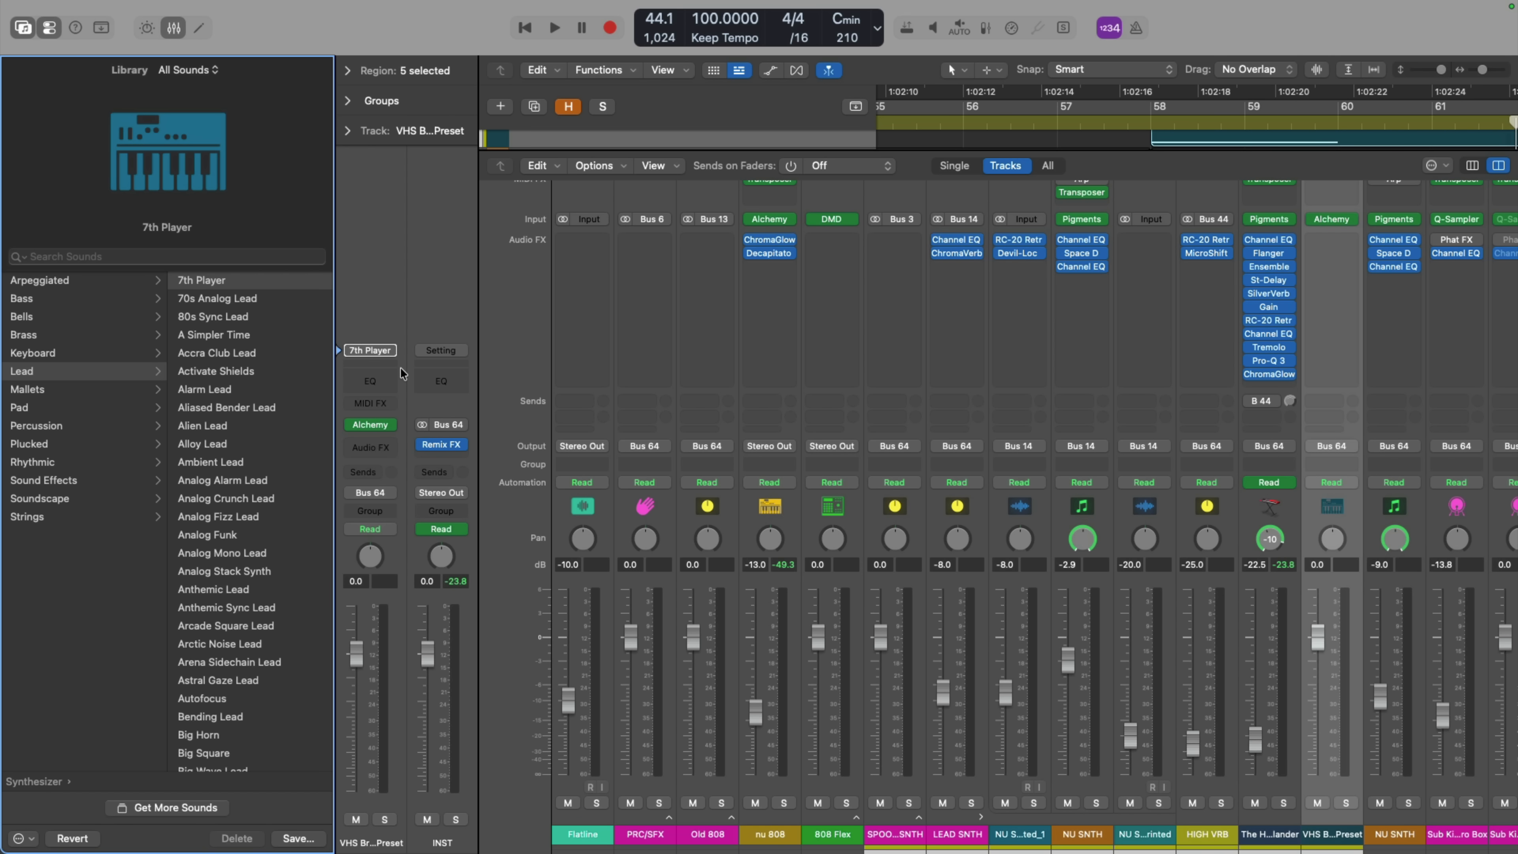
{"action": "left_click", "coordinate": [384, 426]}
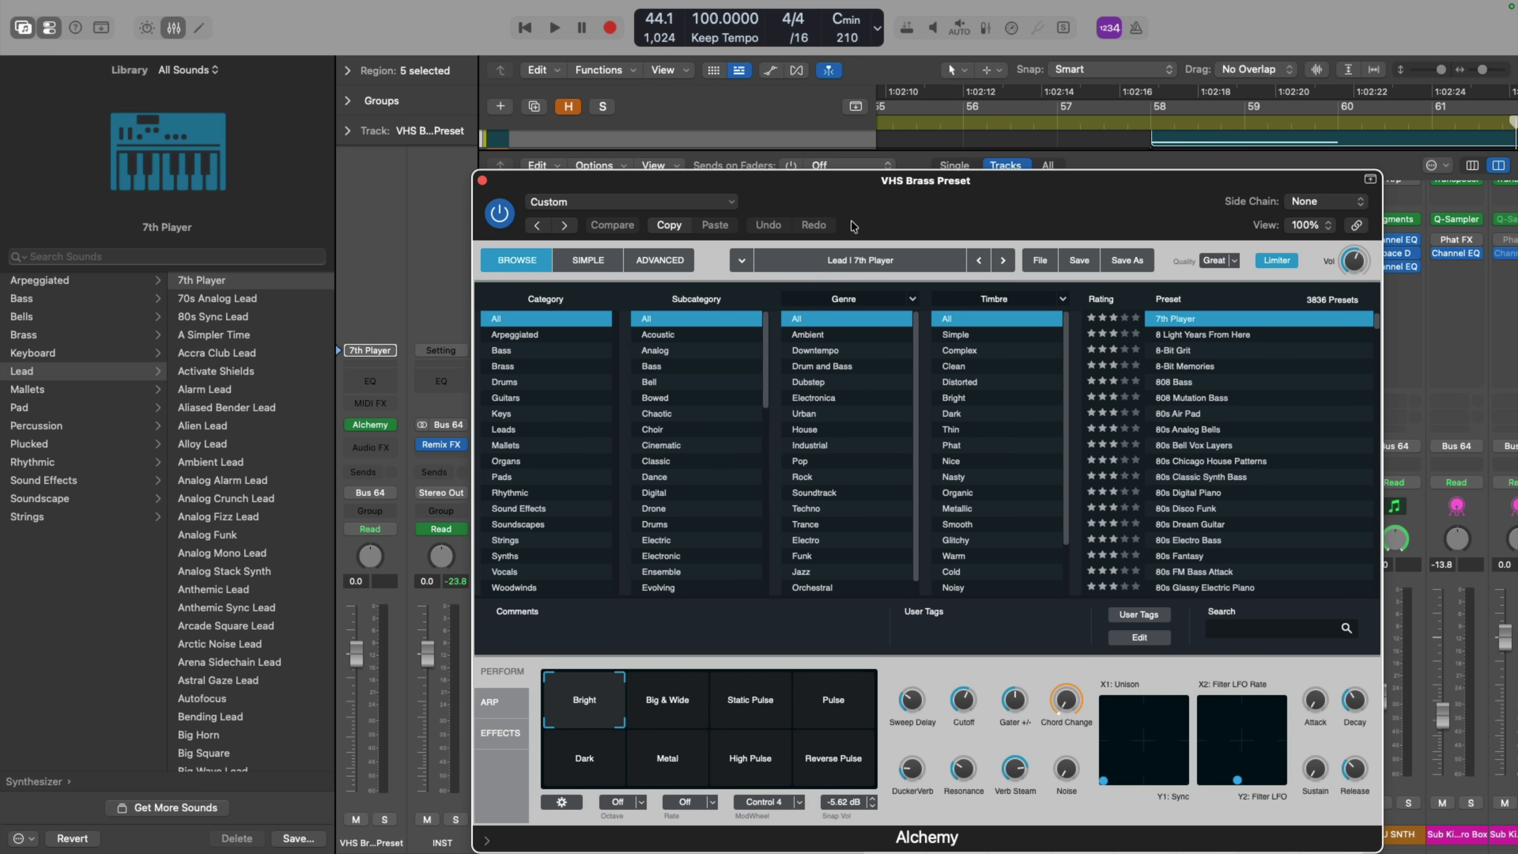
{"action": "key", "text": "super+z"}
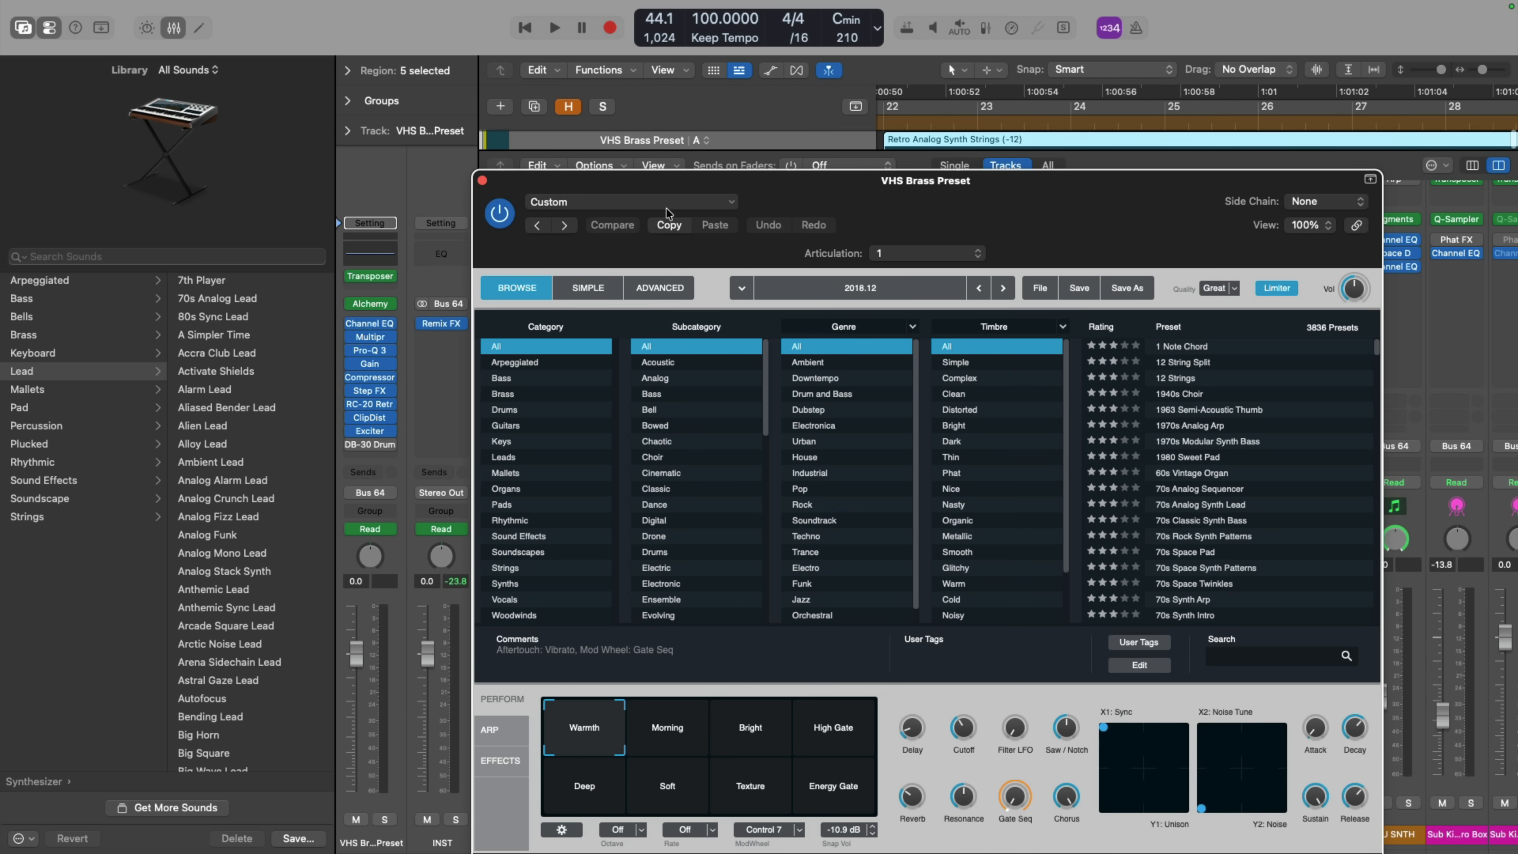
{"action": "left_click", "coordinate": [483, 181]}
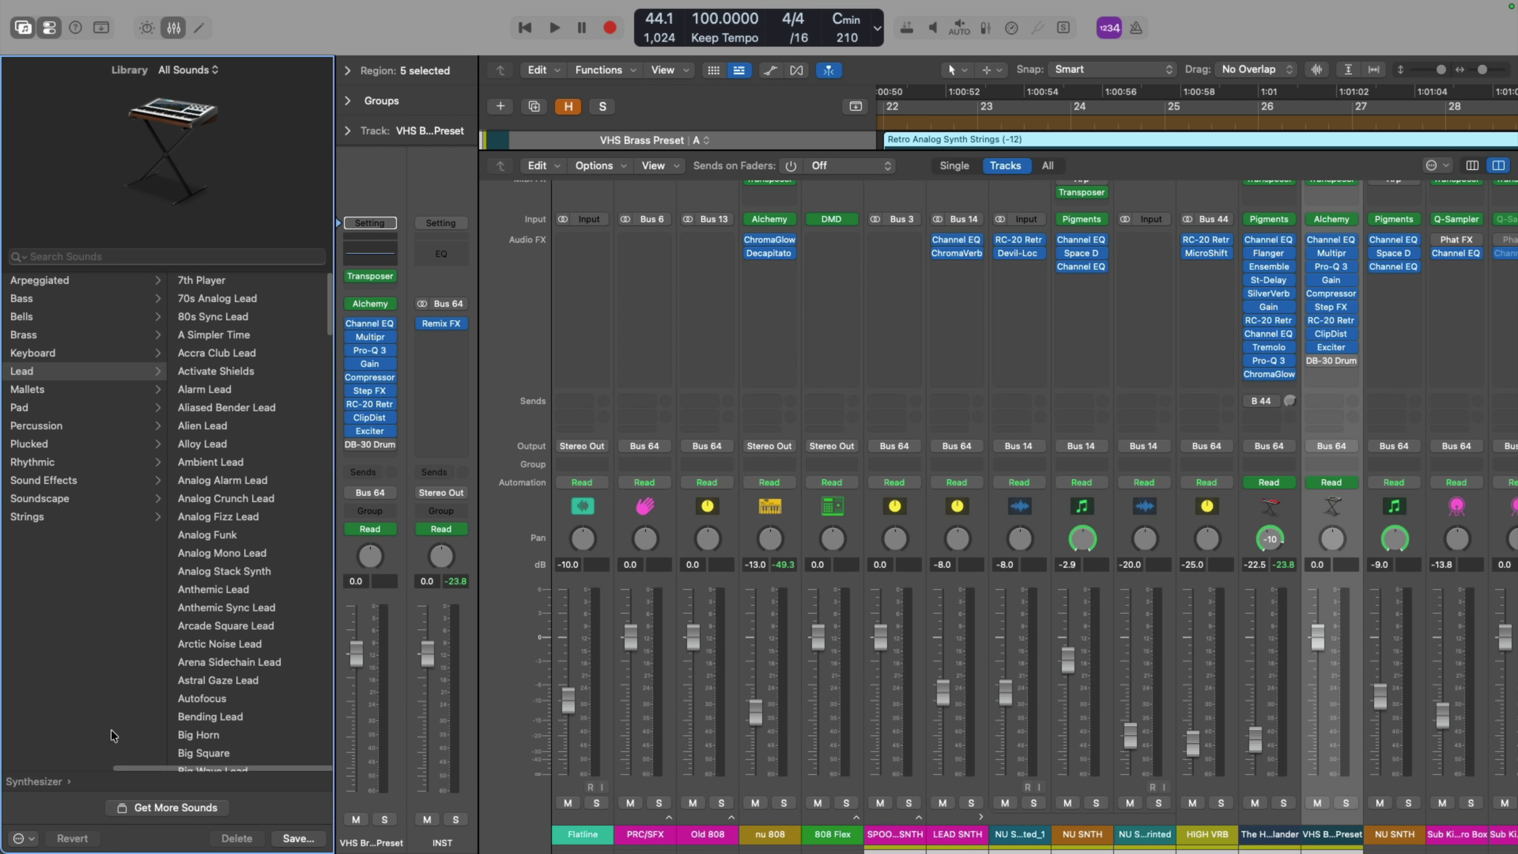
- Enable patch merging in the Library with MIDI Effects excluded from the merge
{"action": "left_click", "coordinate": [24, 839]}
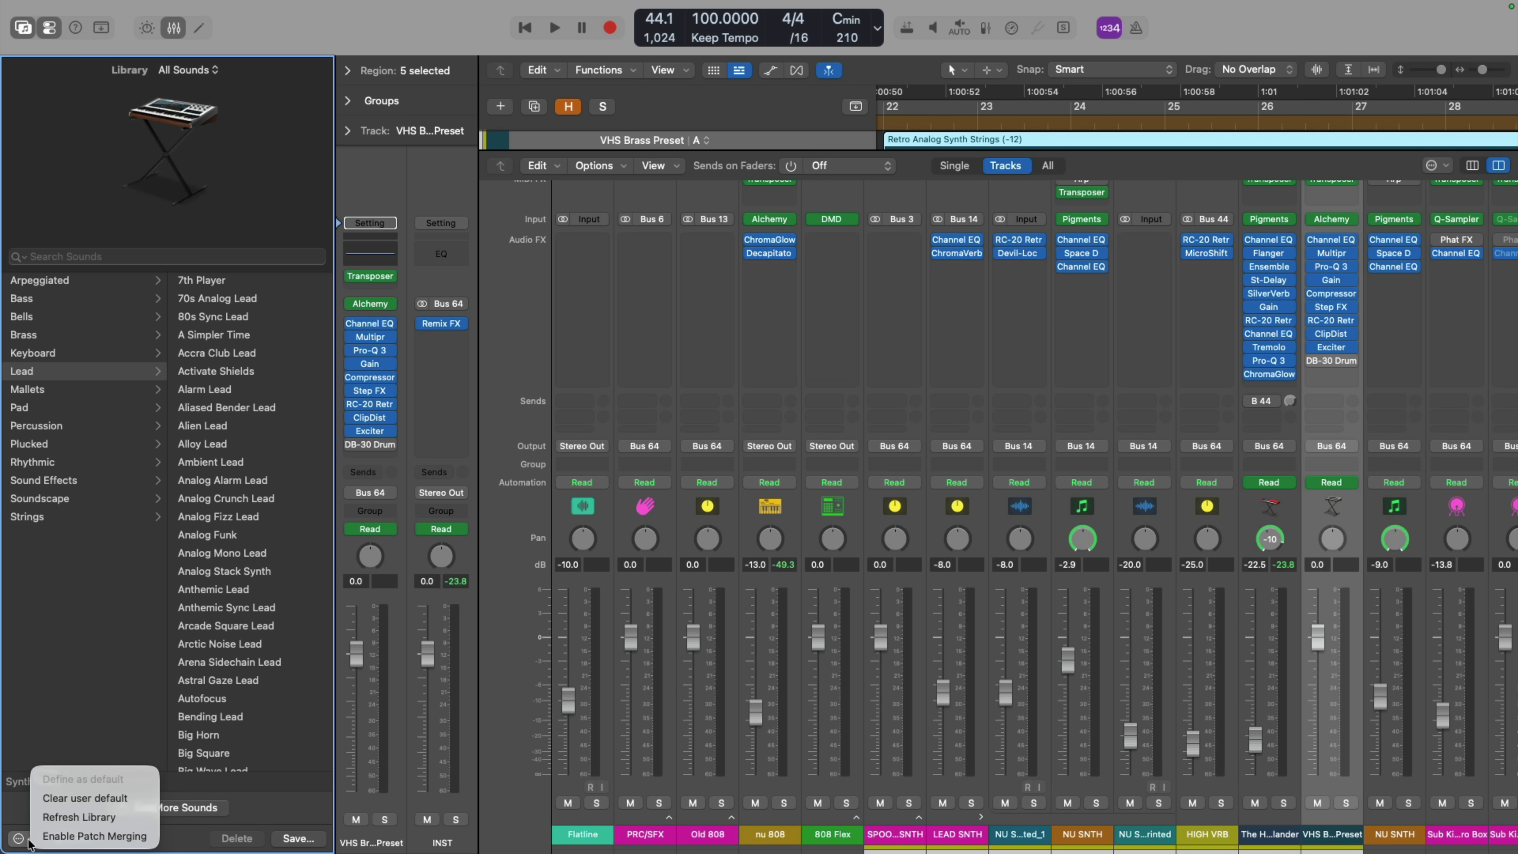
{"action": "left_click", "coordinate": [71, 836]}
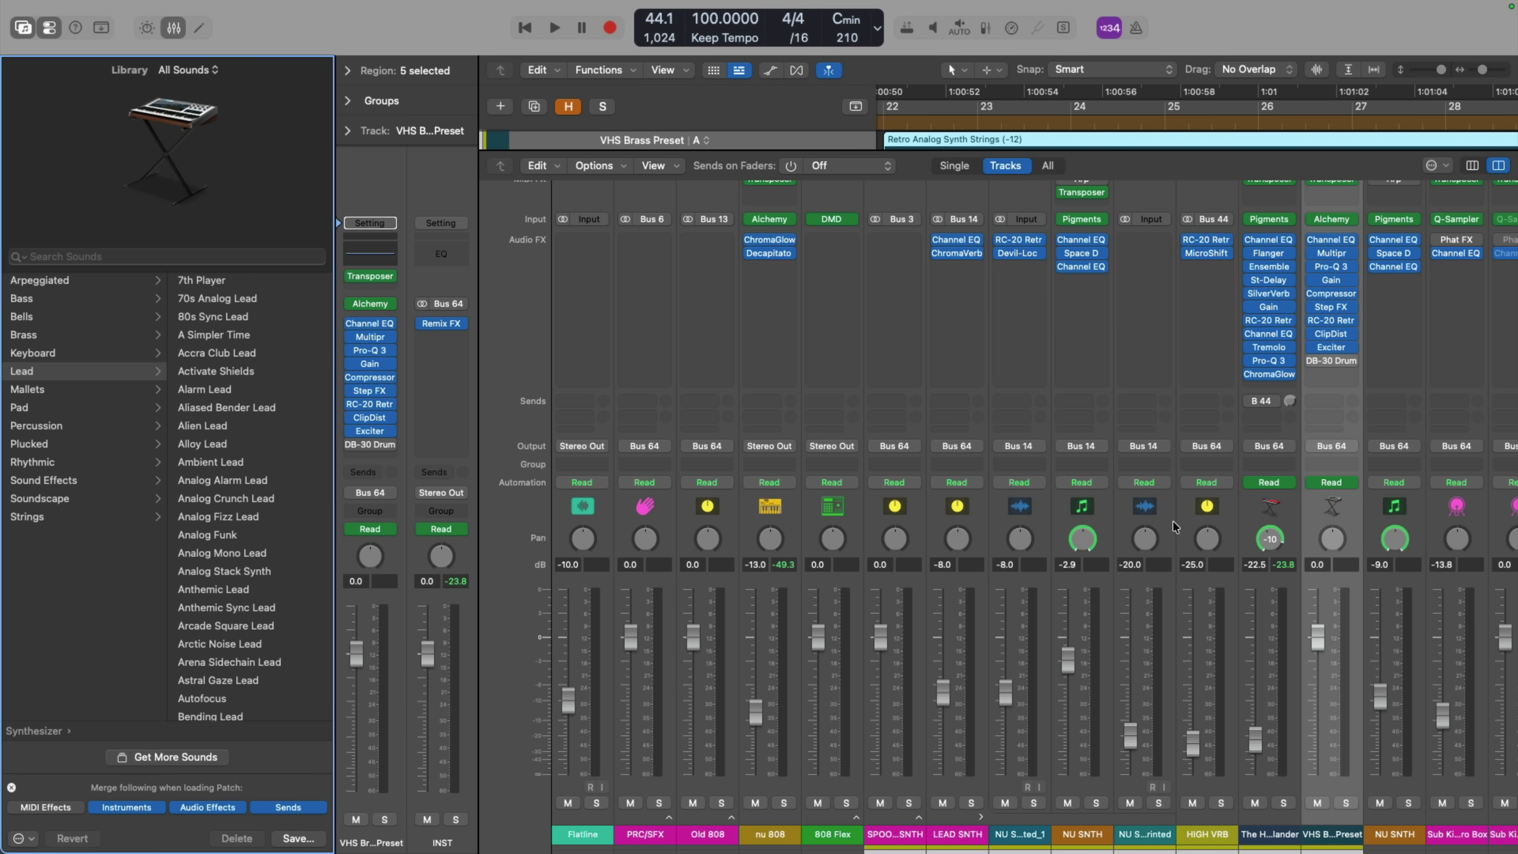
- Try loading the 7th Player patch with merging enabled, inspect the channel's Transposer, and undo the load
{"action": "scroll", "coordinate": [1267, 508], "scroll_direction": "up", "scroll_amount": 3}
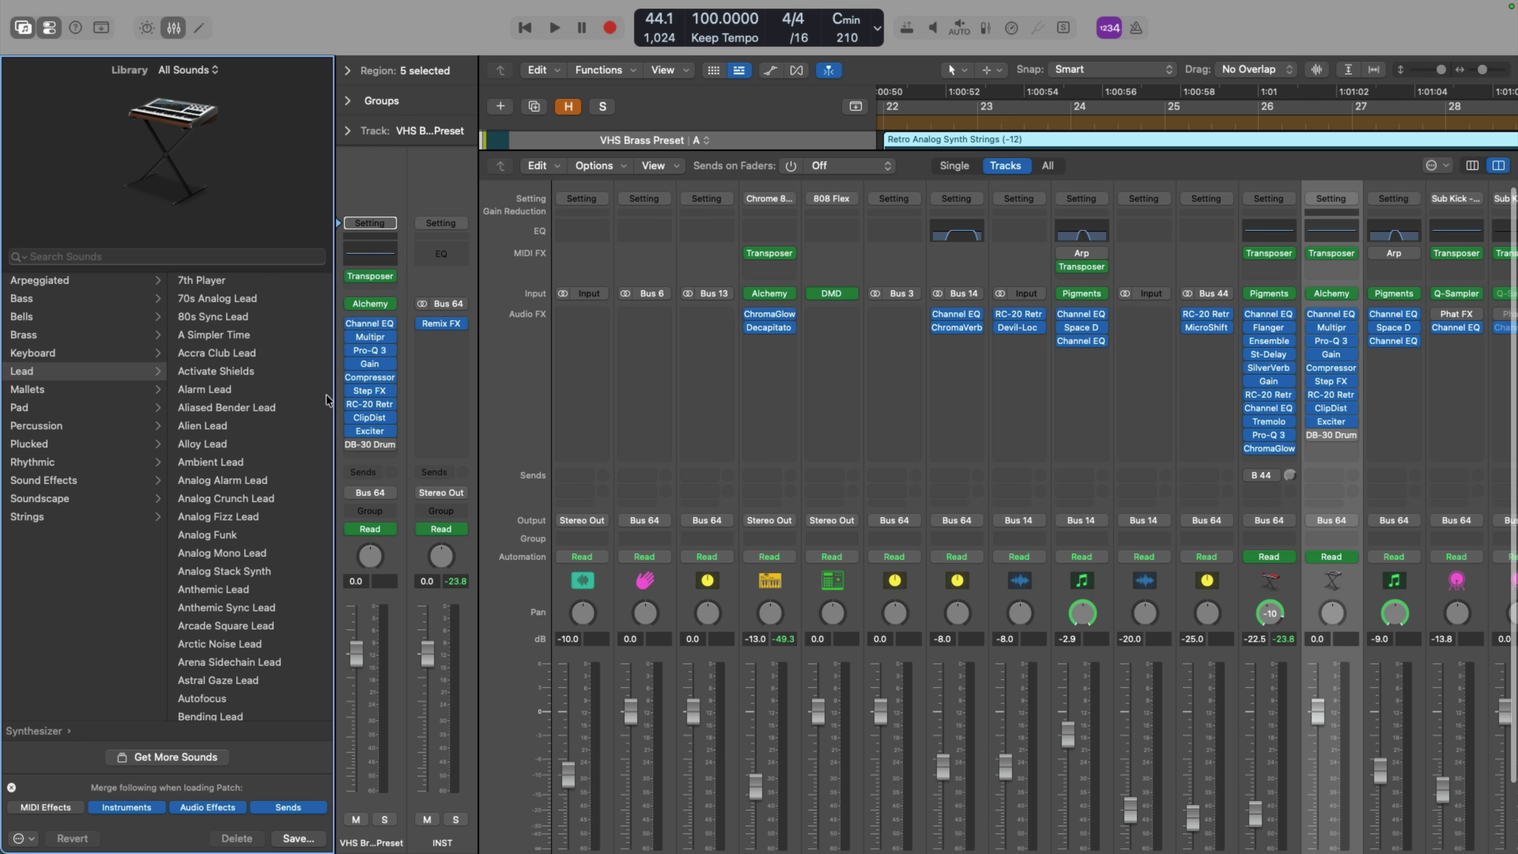
{"action": "left_click", "coordinate": [239, 281]}
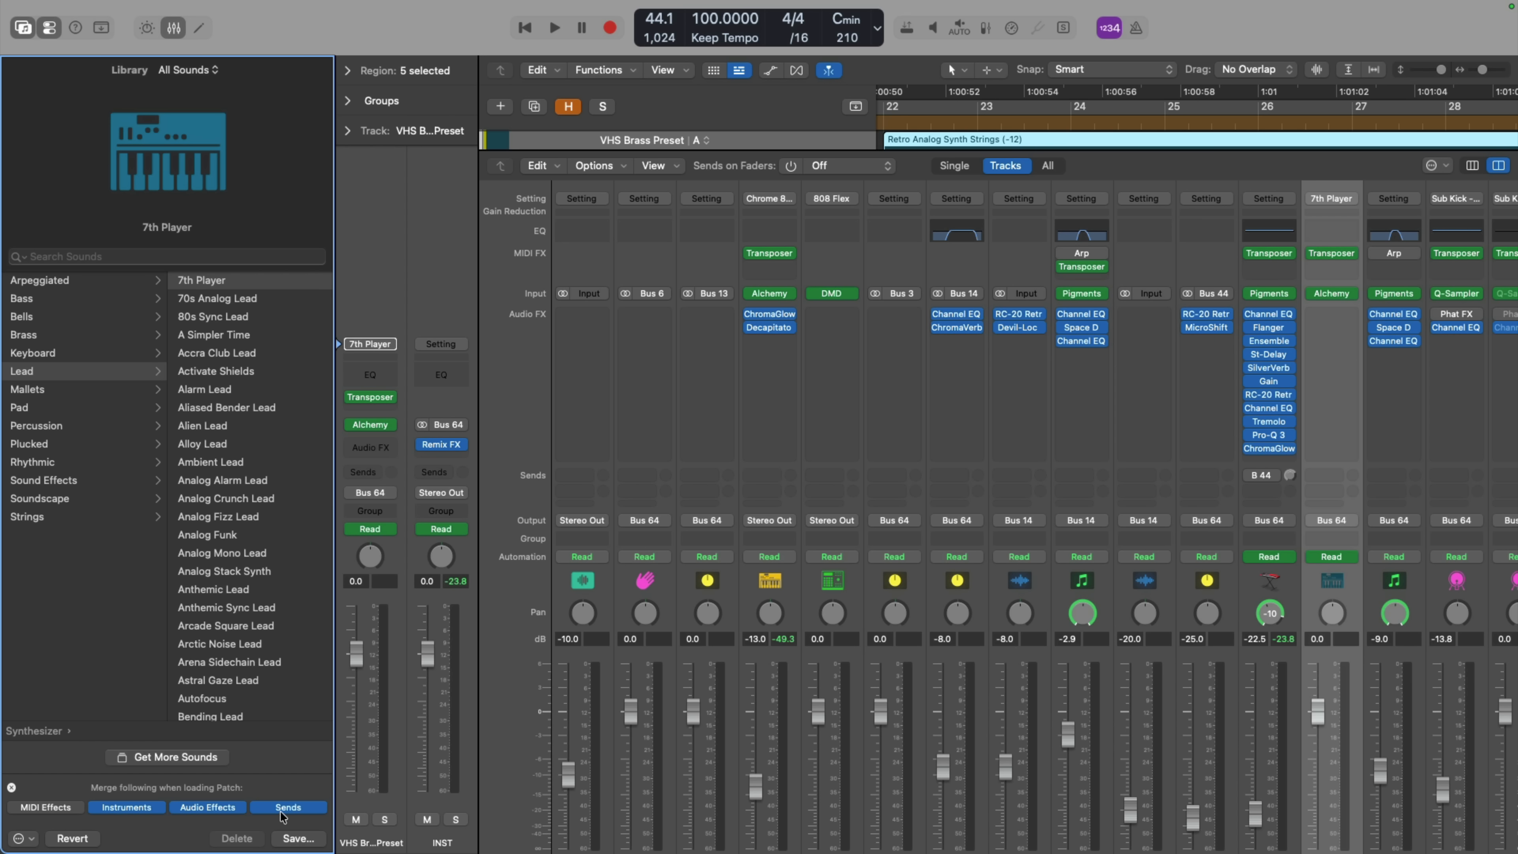
{"action": "left_click", "coordinate": [1332, 253]}
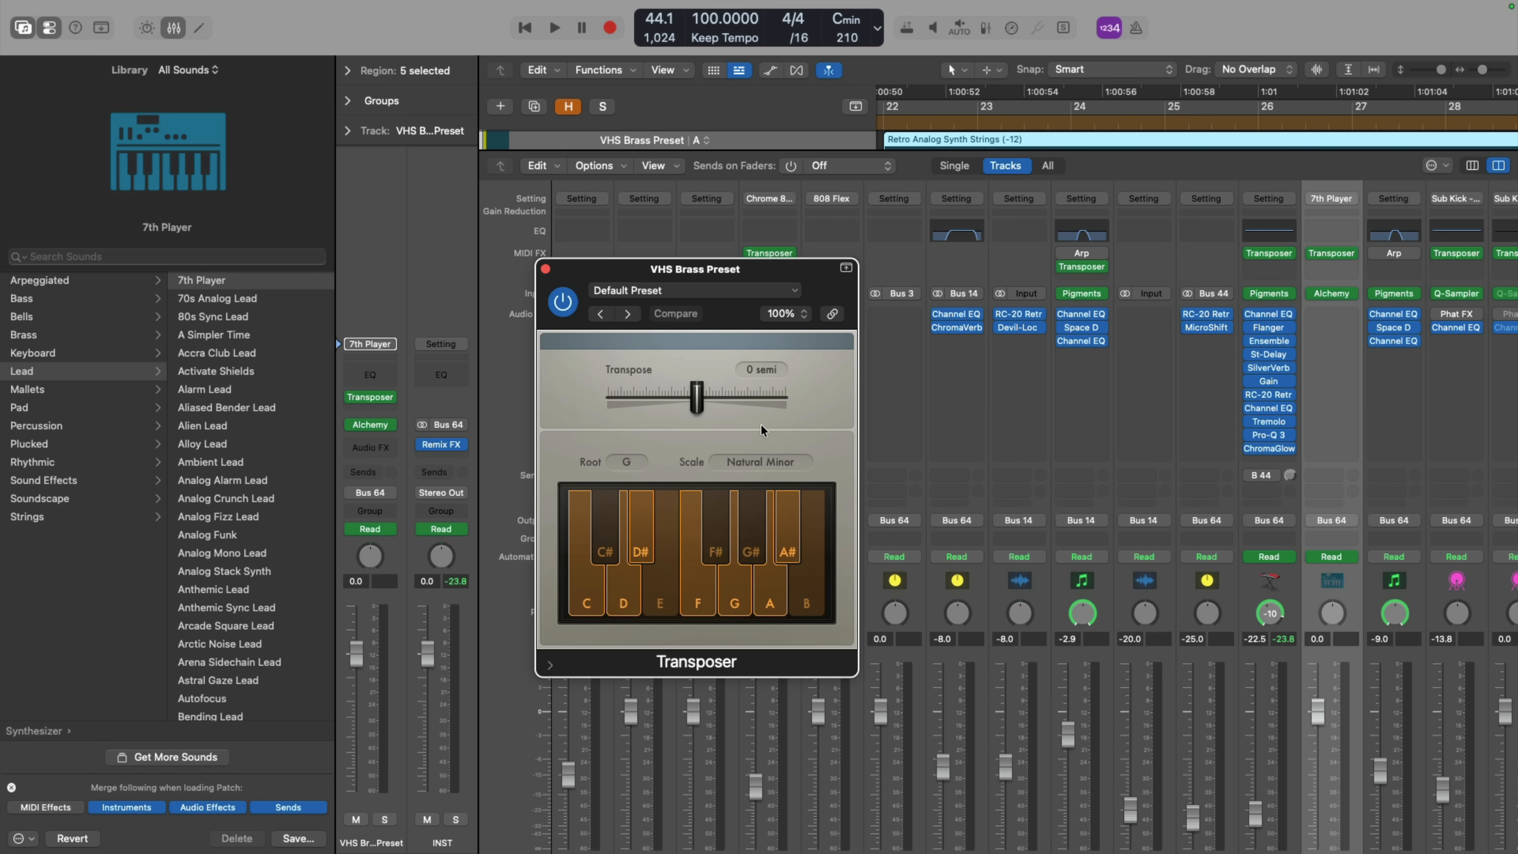
{"action": "left_click", "coordinate": [545, 269]}
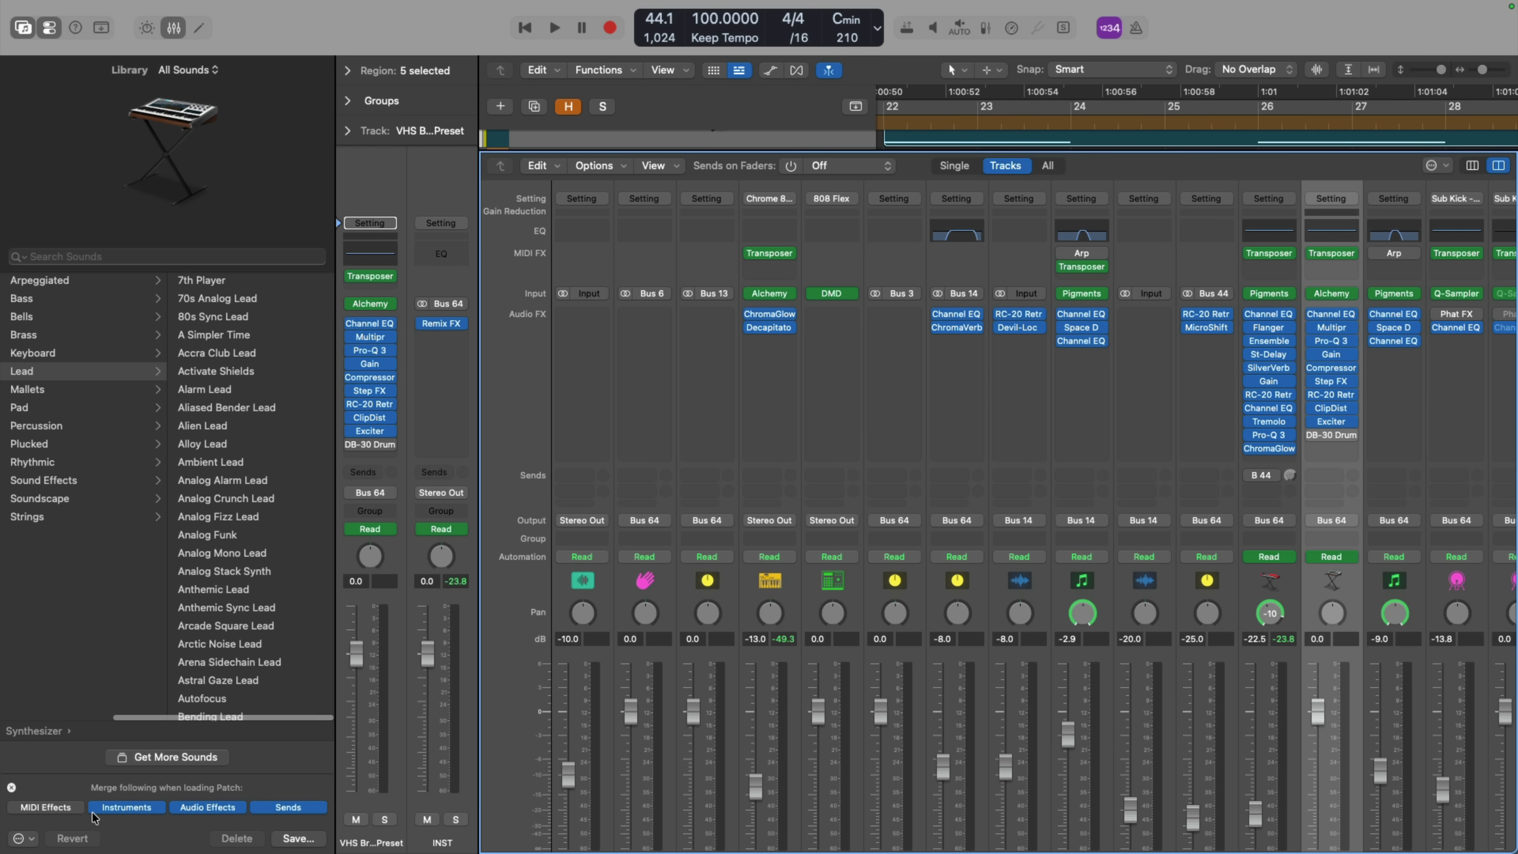
- Try loading the 70s Analog Lead patch with MIDI Effects merged and Audio Effects excluded, and undo the load
{"action": "left_click", "coordinate": [45, 808]}
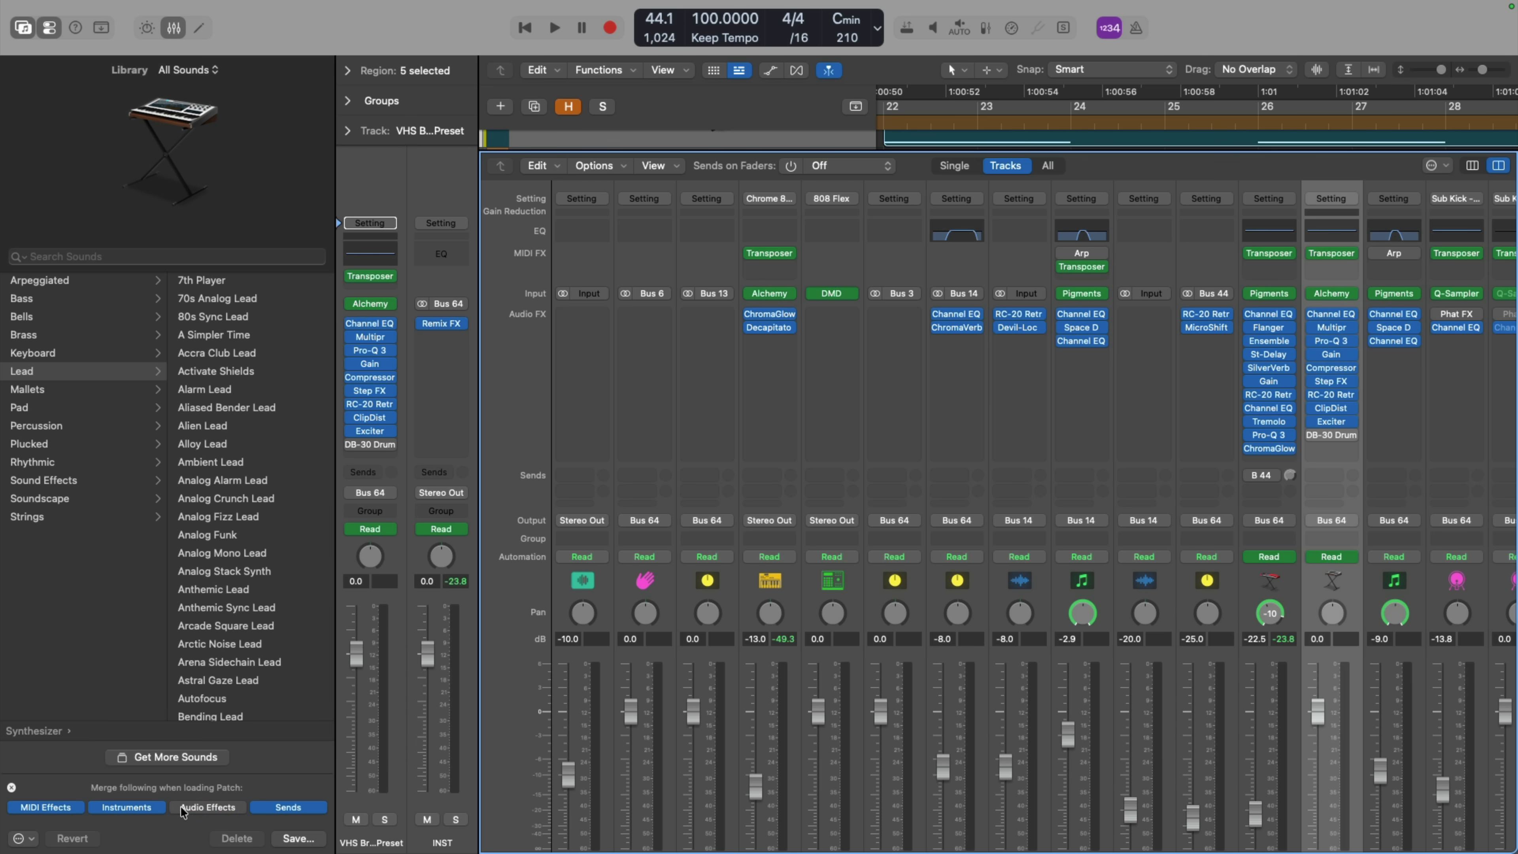
{"action": "left_click", "coordinate": [252, 301]}
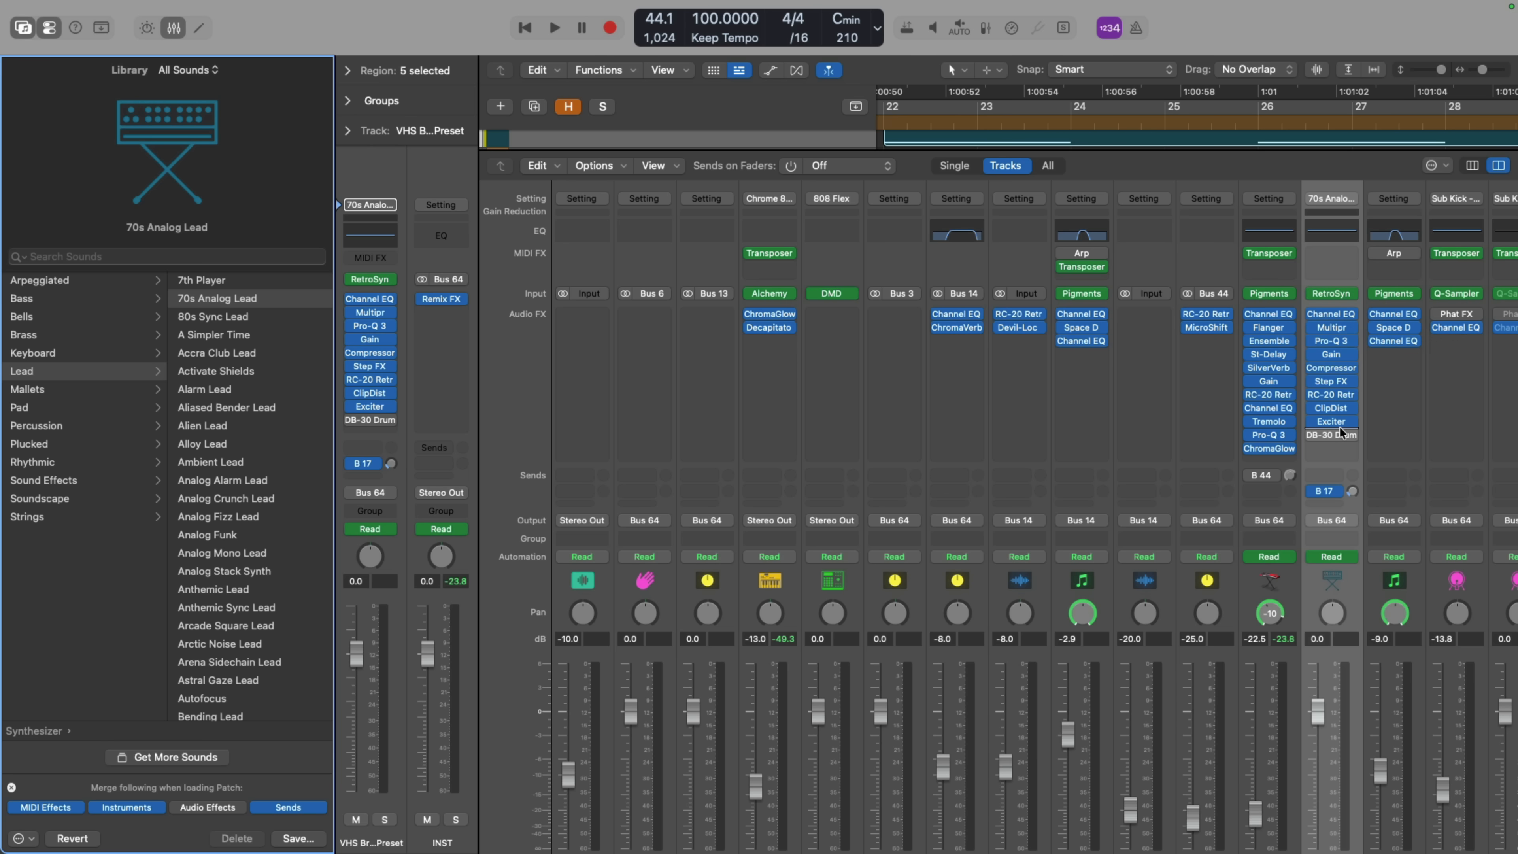
{"action": "key", "text": "super+z"}
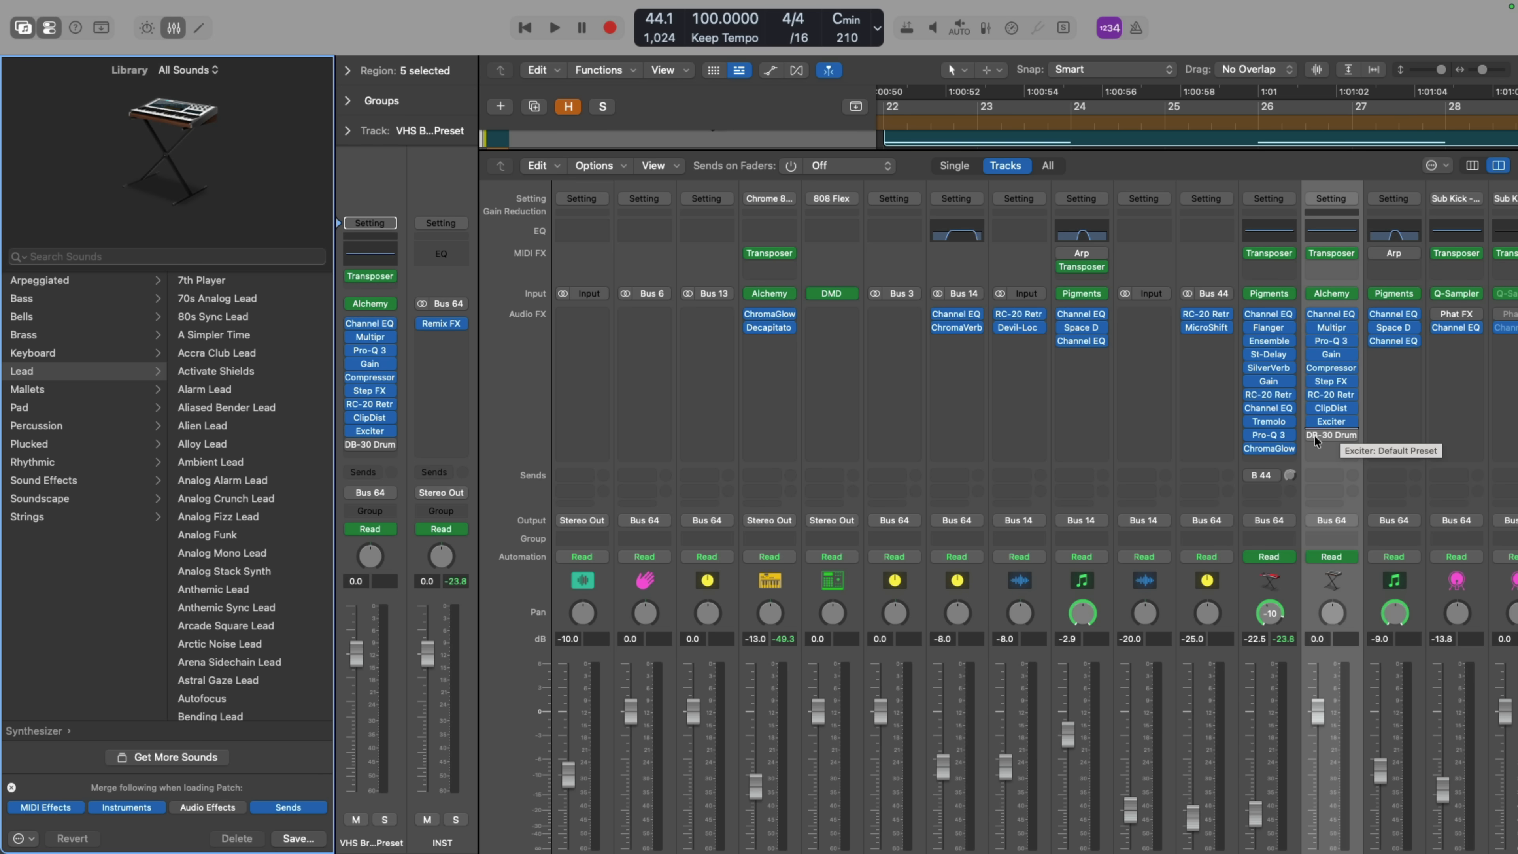
- Exclude MIDI Effects from patch merging and include Audio Effects again
{"action": "left_click", "coordinate": [77, 811]}
{"action": "left_click", "coordinate": [195, 812]}
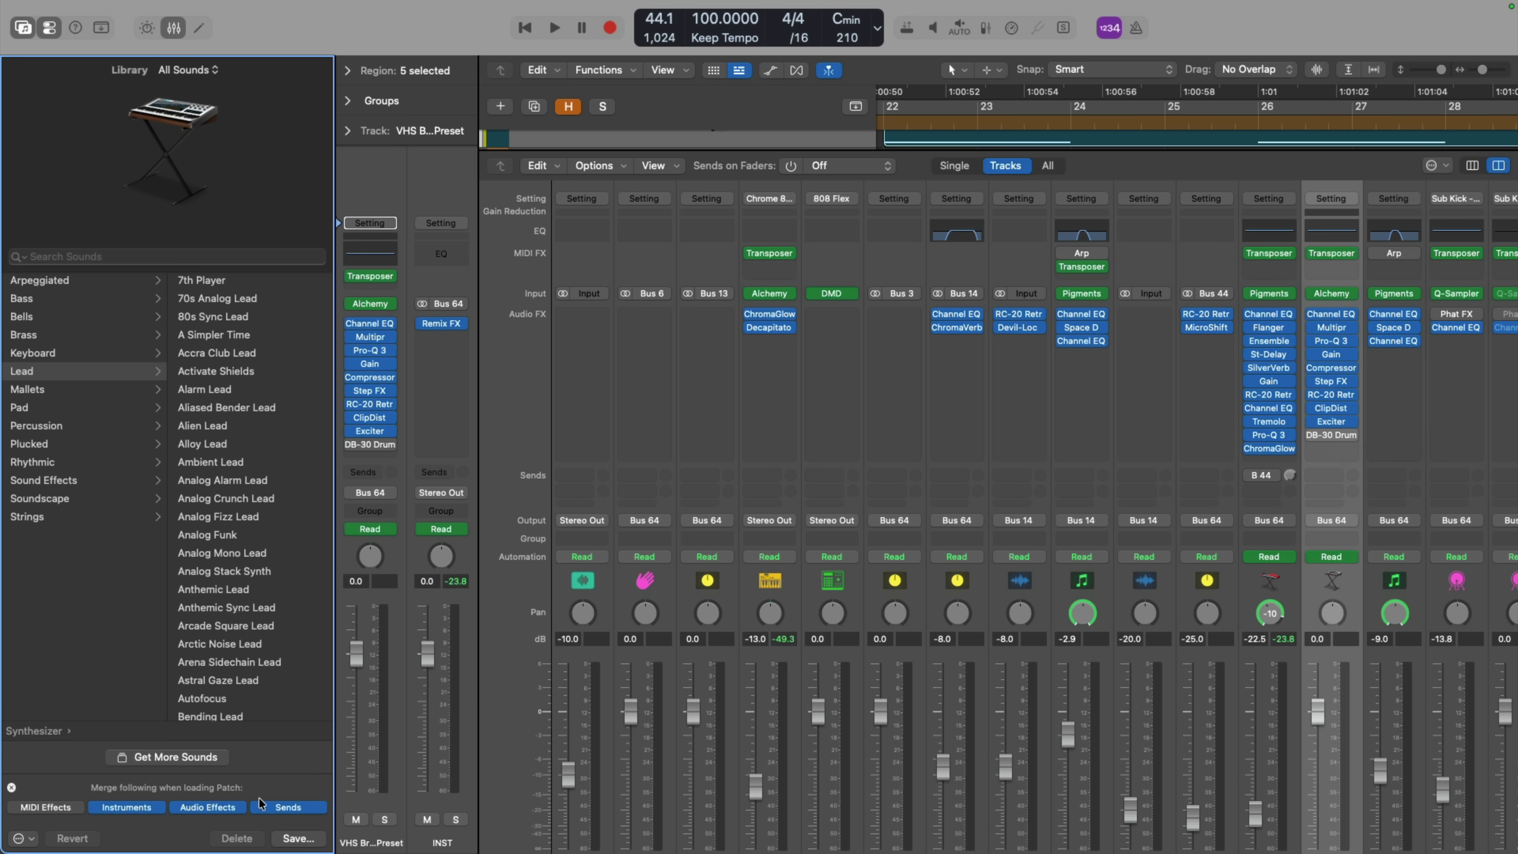
- Inspect the Transposer settings on the VHS Brass Preset channel, and close the plug-in window
{"action": "left_click", "coordinate": [1335, 256]}
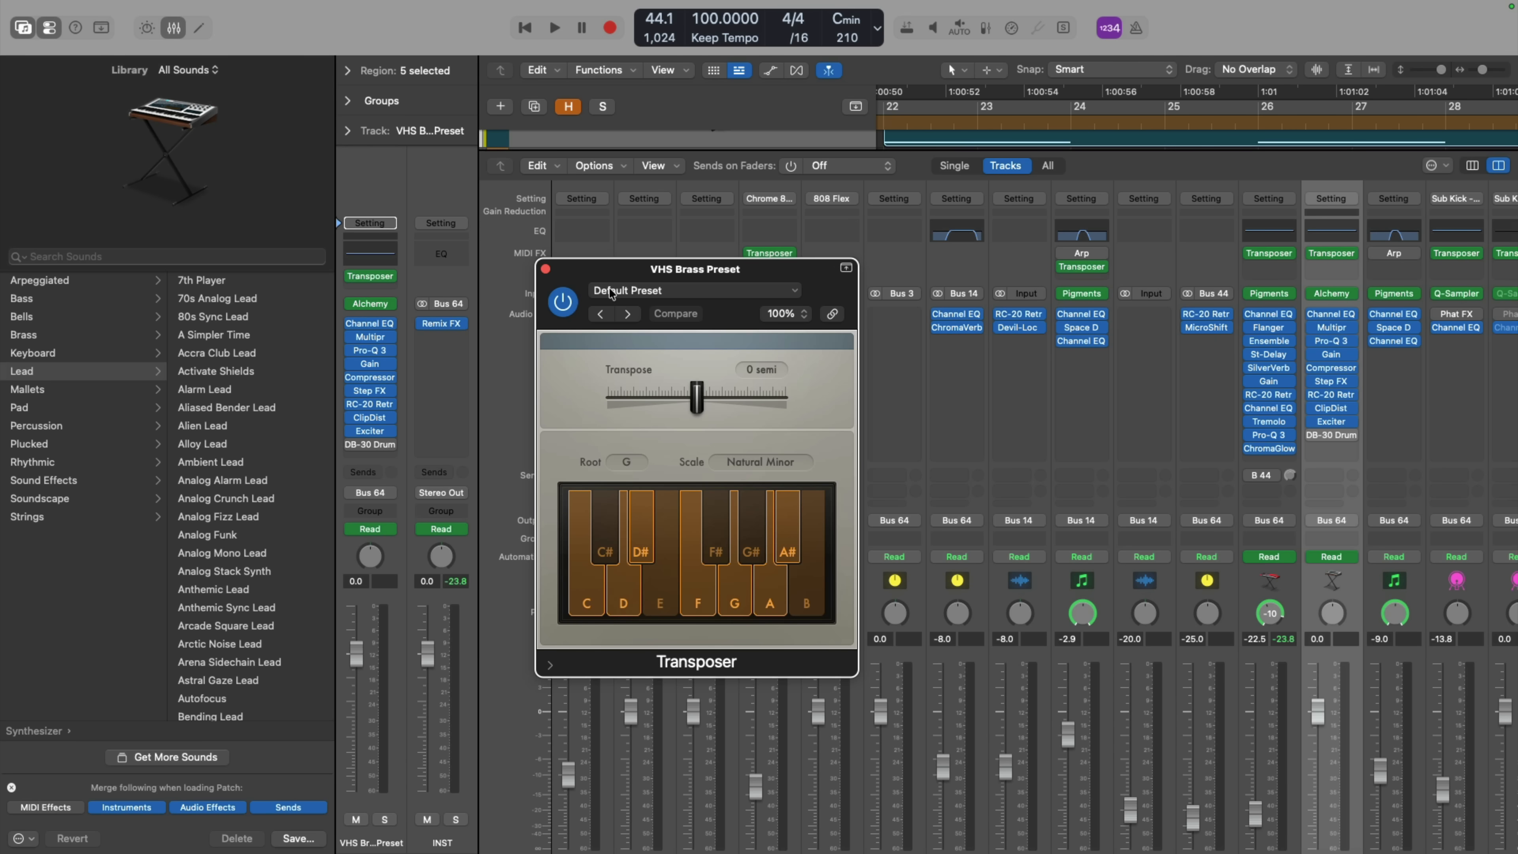
{"action": "left_click", "coordinate": [546, 270]}
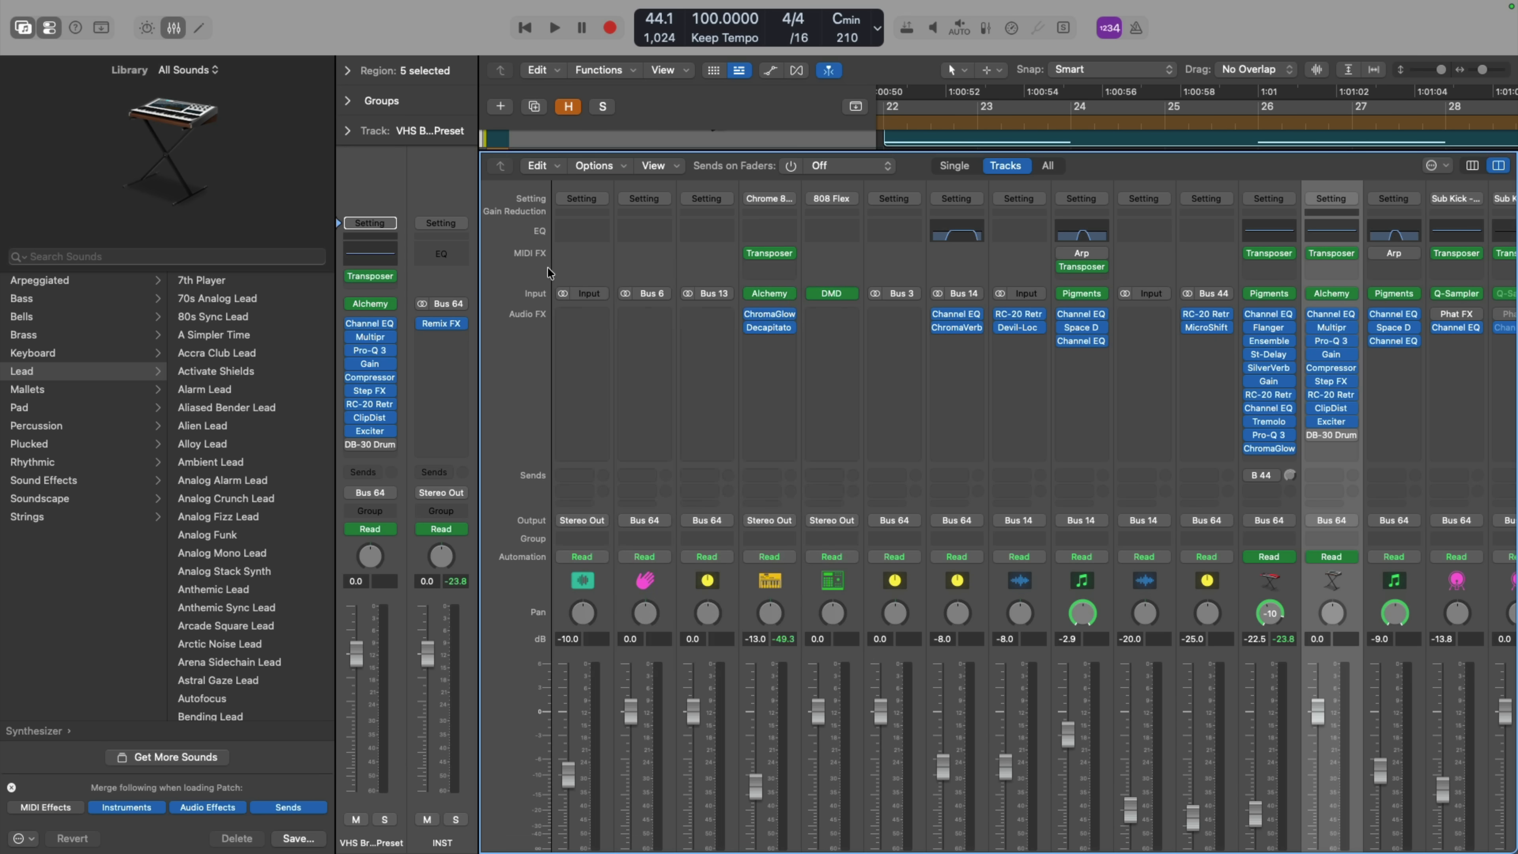
- Hide the Mixer, Library and inspector, fit the whole arrangement in view, and deselect all regions
{"action": "key", "text": "x"}
{"action": "key", "text": "y"}
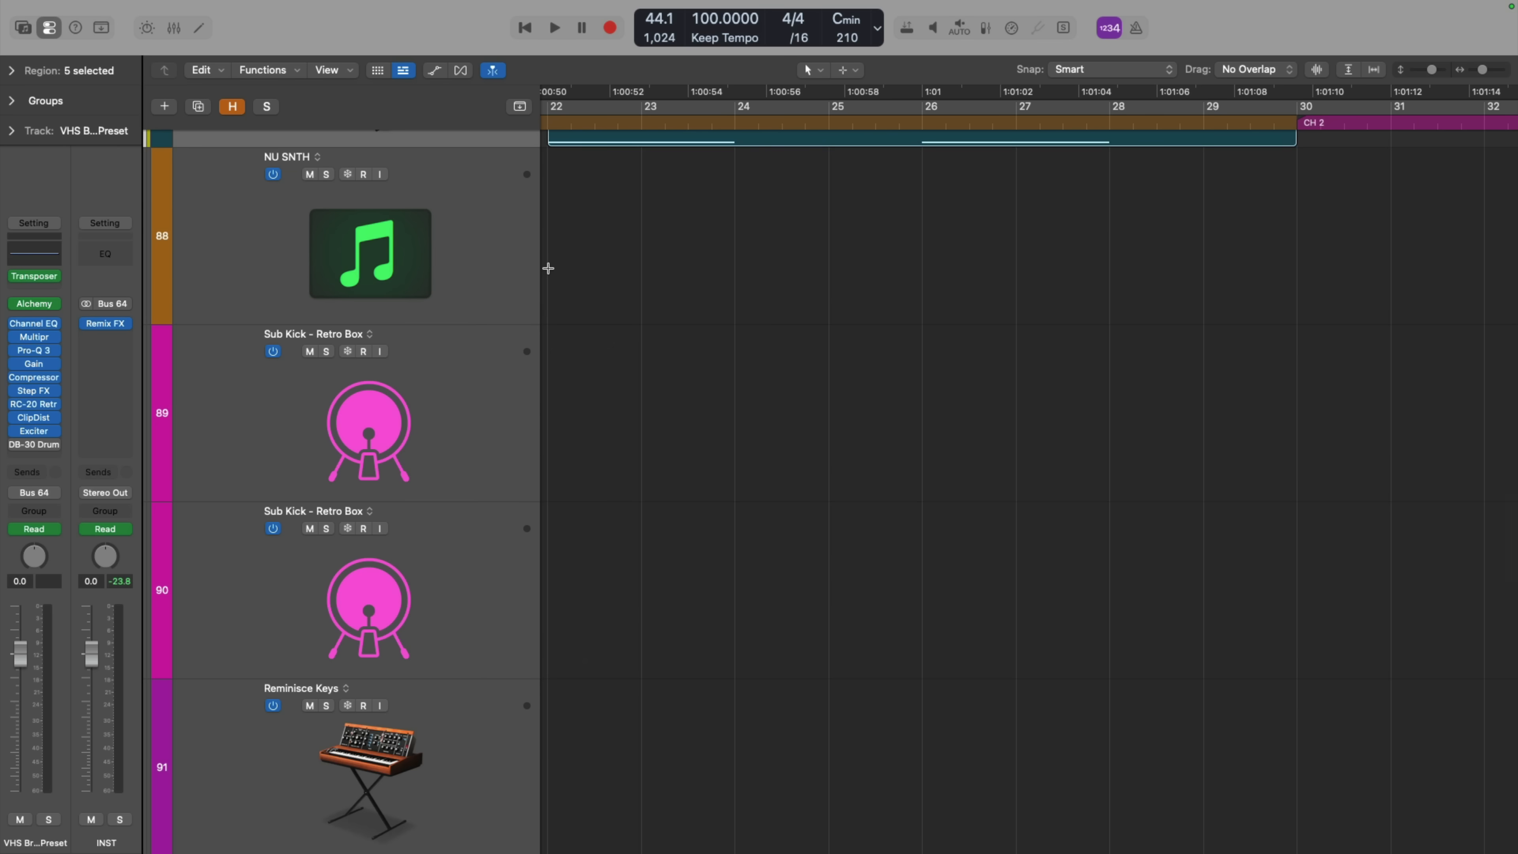
{"action": "key", "text": "i"}
{"action": "key", "text": "z"}
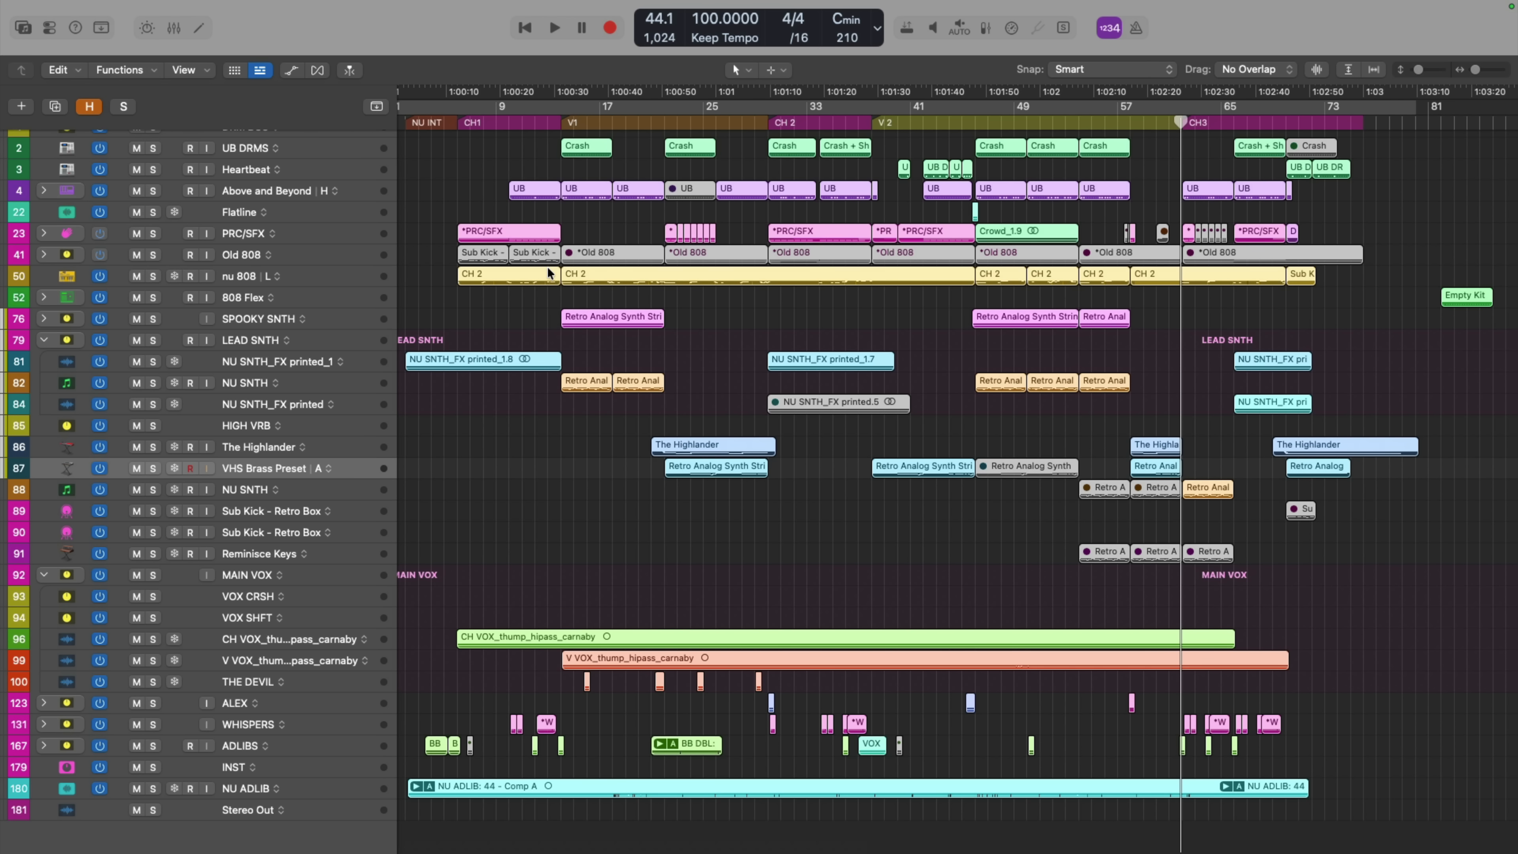
{"action": "left_click", "coordinate": [538, 288]}
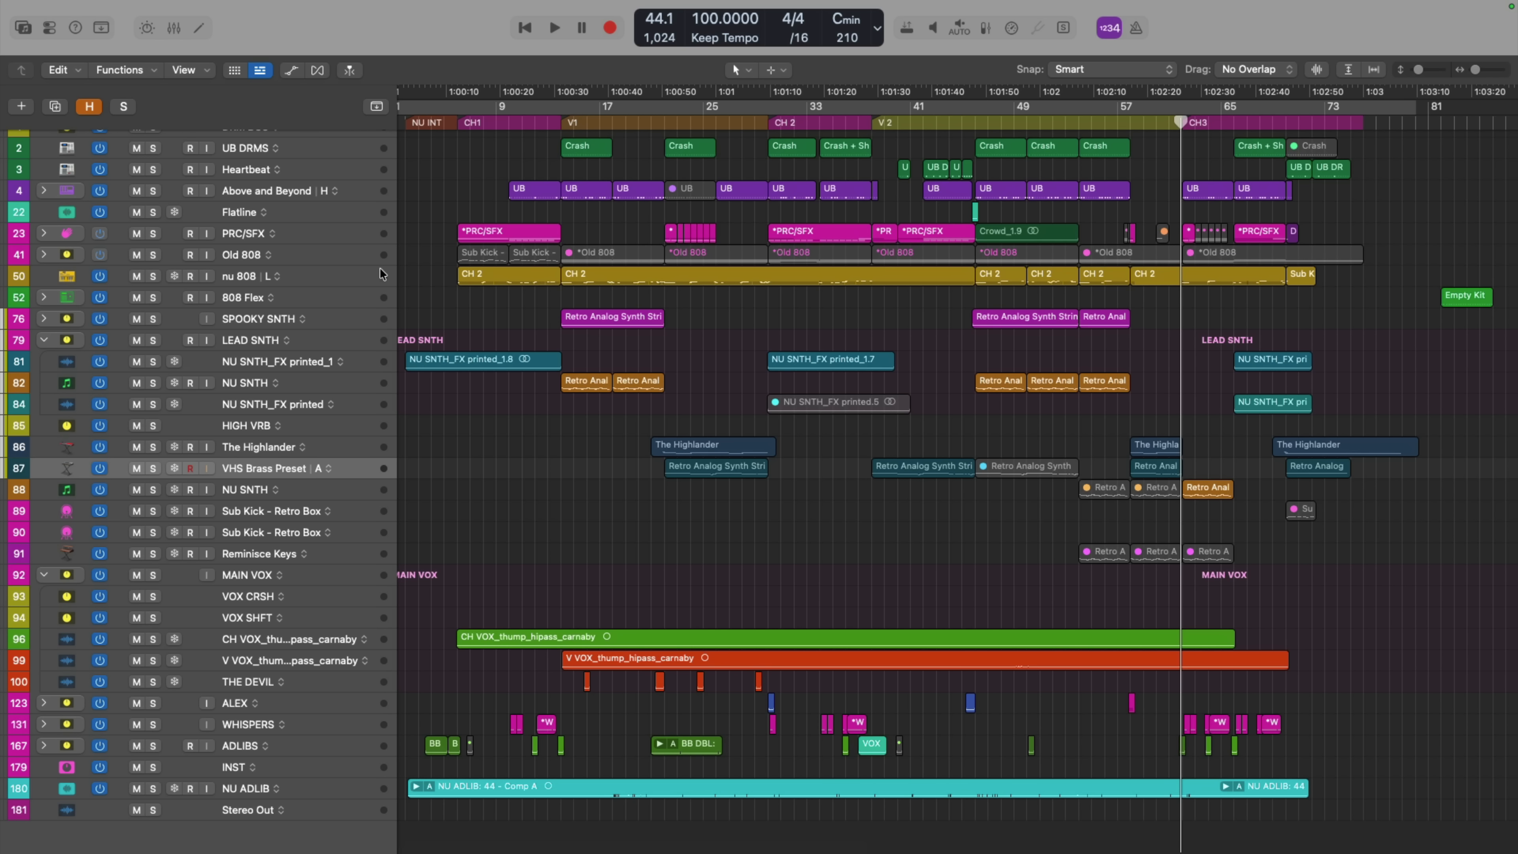
- Expand all track stacks at once and look through the full track list
{"action": "left_click", "coordinate": [46, 297], "text": "alt"}
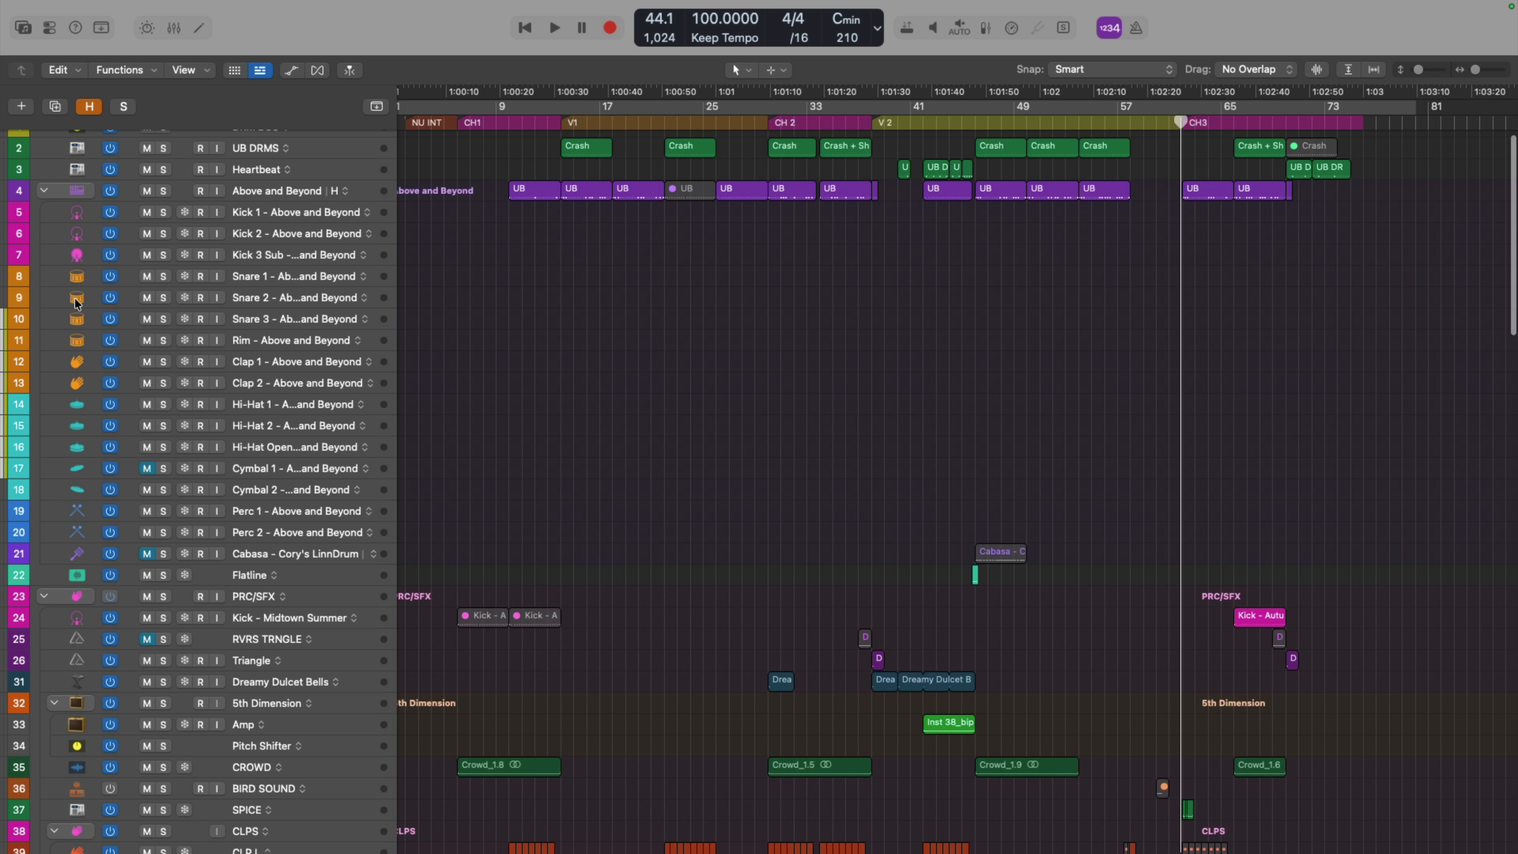
{"action": "scroll", "coordinate": [867, 425], "scroll_direction": "down", "scroll_amount": 8}
{"action": "scroll", "coordinate": [872, 423], "scroll_direction": "down", "scroll_amount": 20}
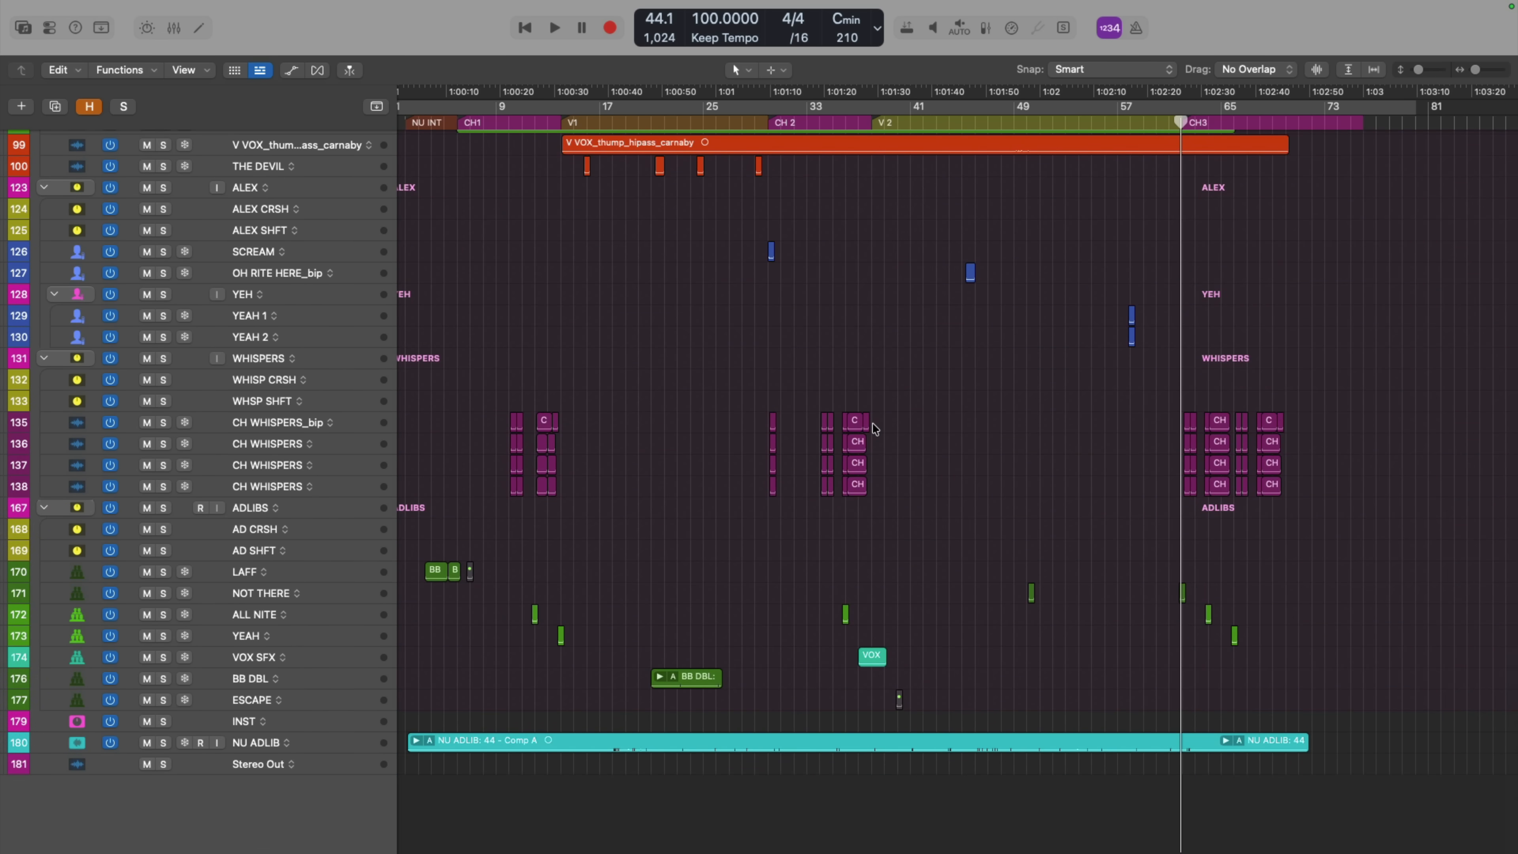
{"action": "scroll", "coordinate": [873, 422], "scroll_direction": "up", "scroll_amount": 20}
{"action": "scroll", "coordinate": [873, 422], "scroll_direction": "up", "scroll_amount": 5}
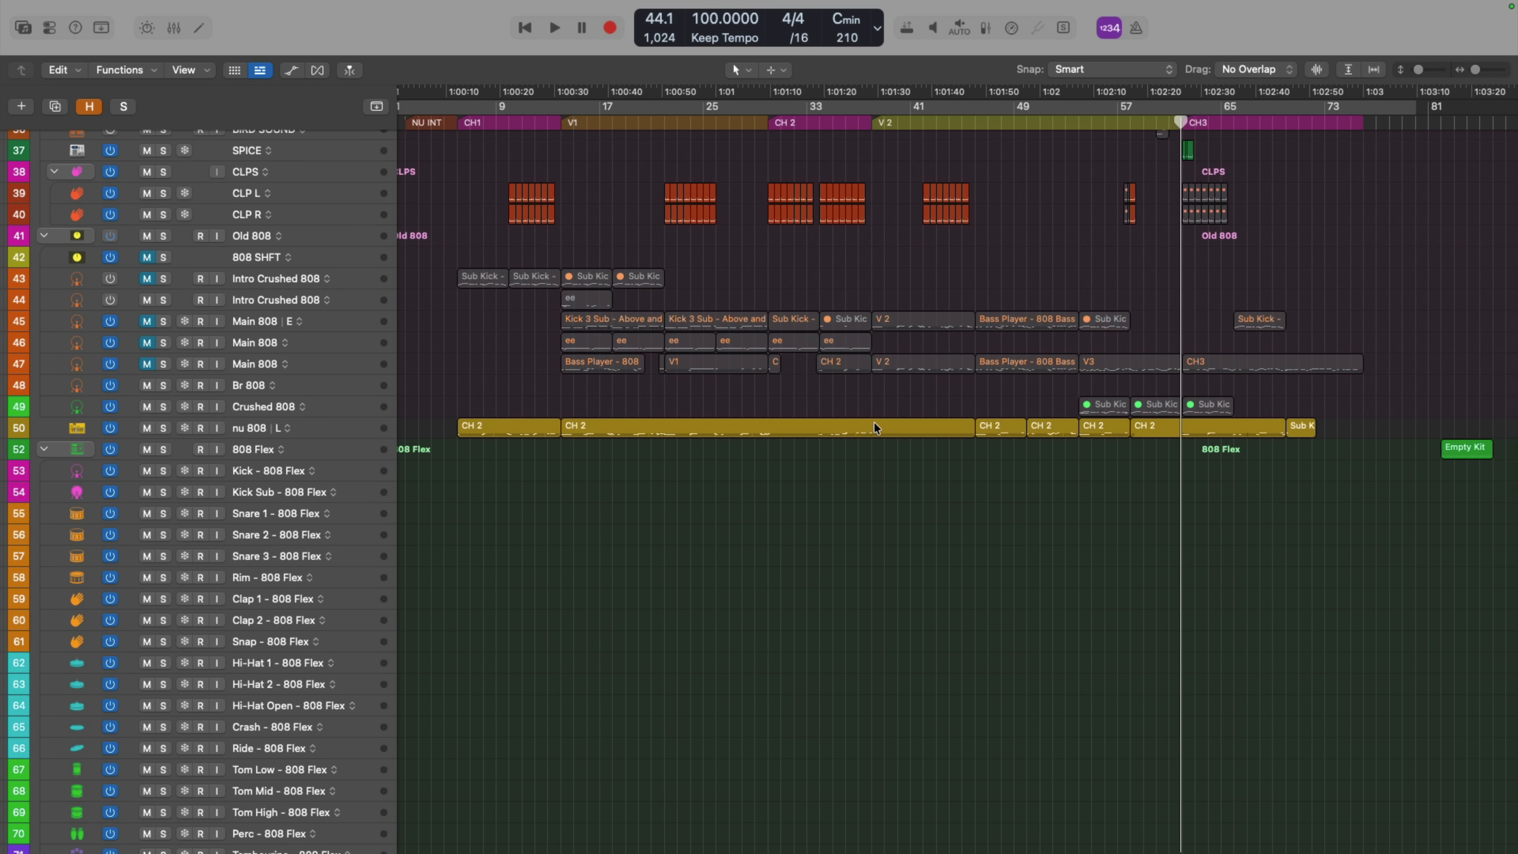
- Search the project's tracks for "devil" and select the THE DEVIL track
{"action": "key", "text": "super+f"}
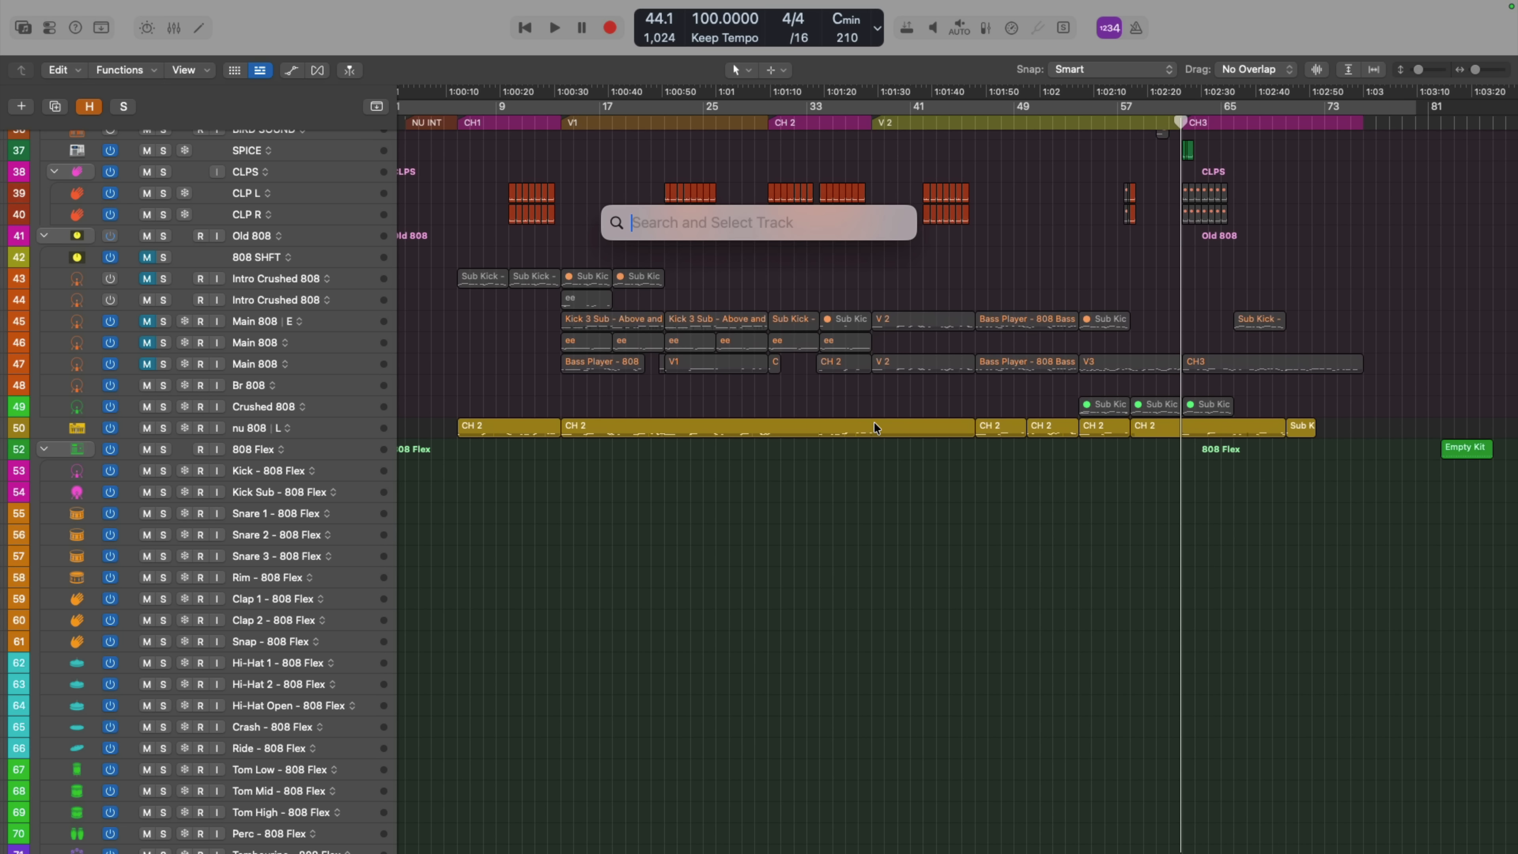
{"action": "type", "text": "devil"}
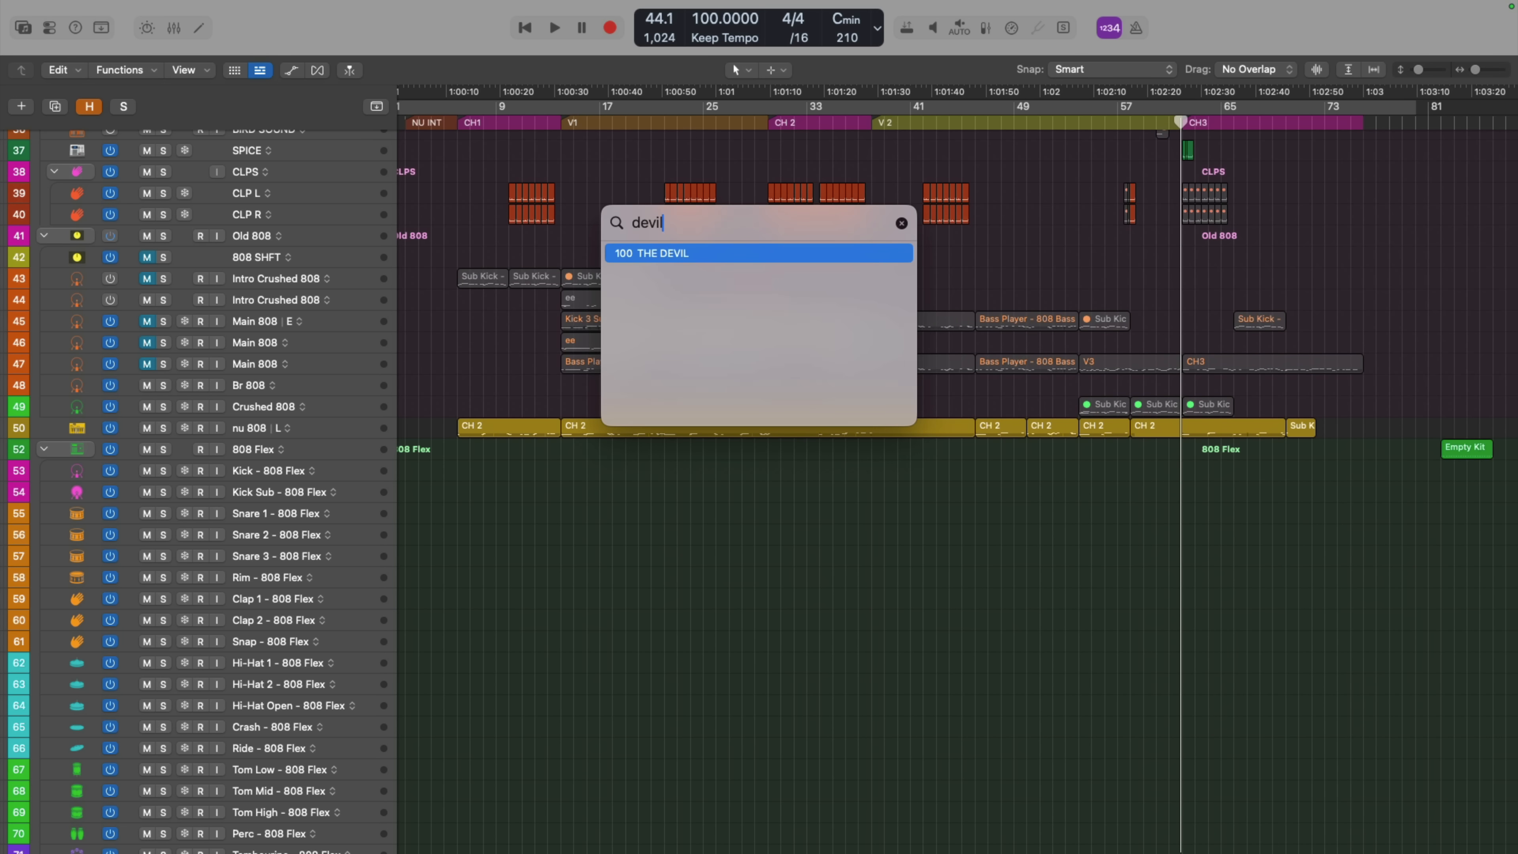
{"action": "key", "text": "Return"}
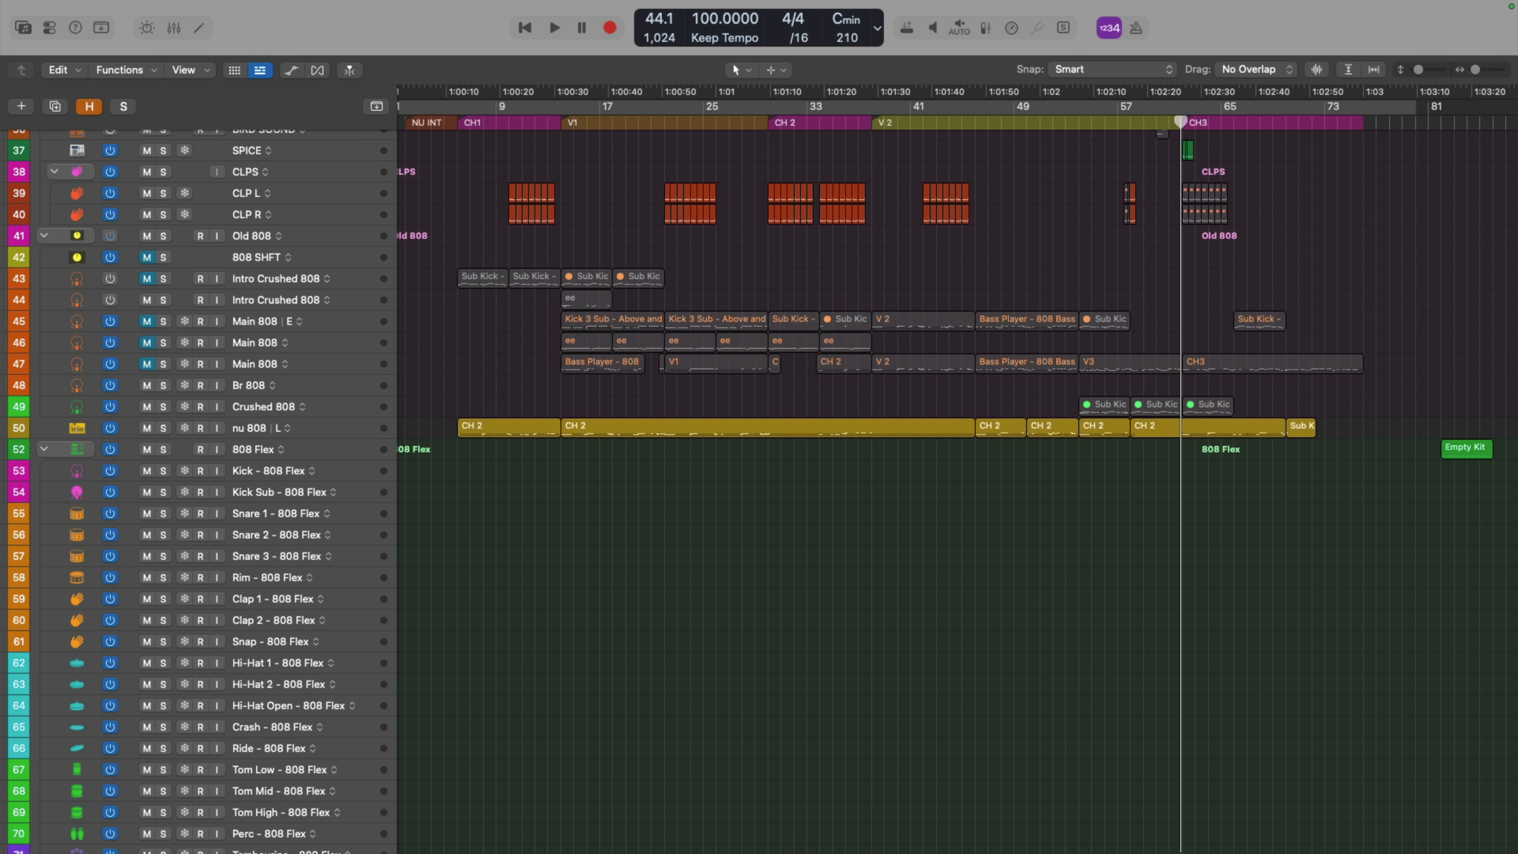
{"action": "scroll", "coordinate": [936, 660], "scroll_direction": "down", "scroll_amount": 3}
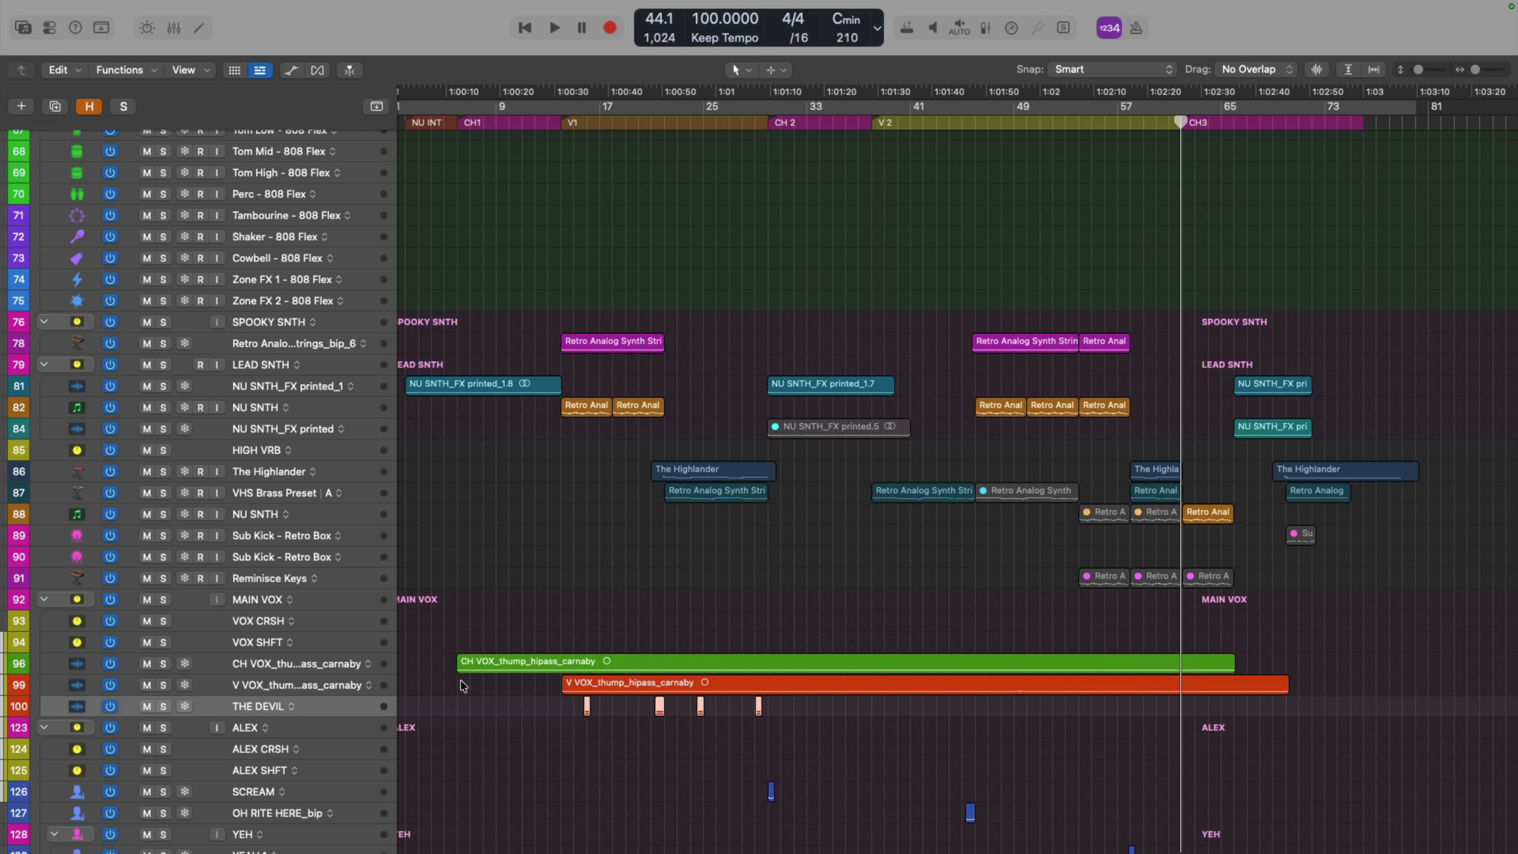
- Search the project's tracks for "t" and select the Triangle track
{"action": "key", "text": "super+f"}
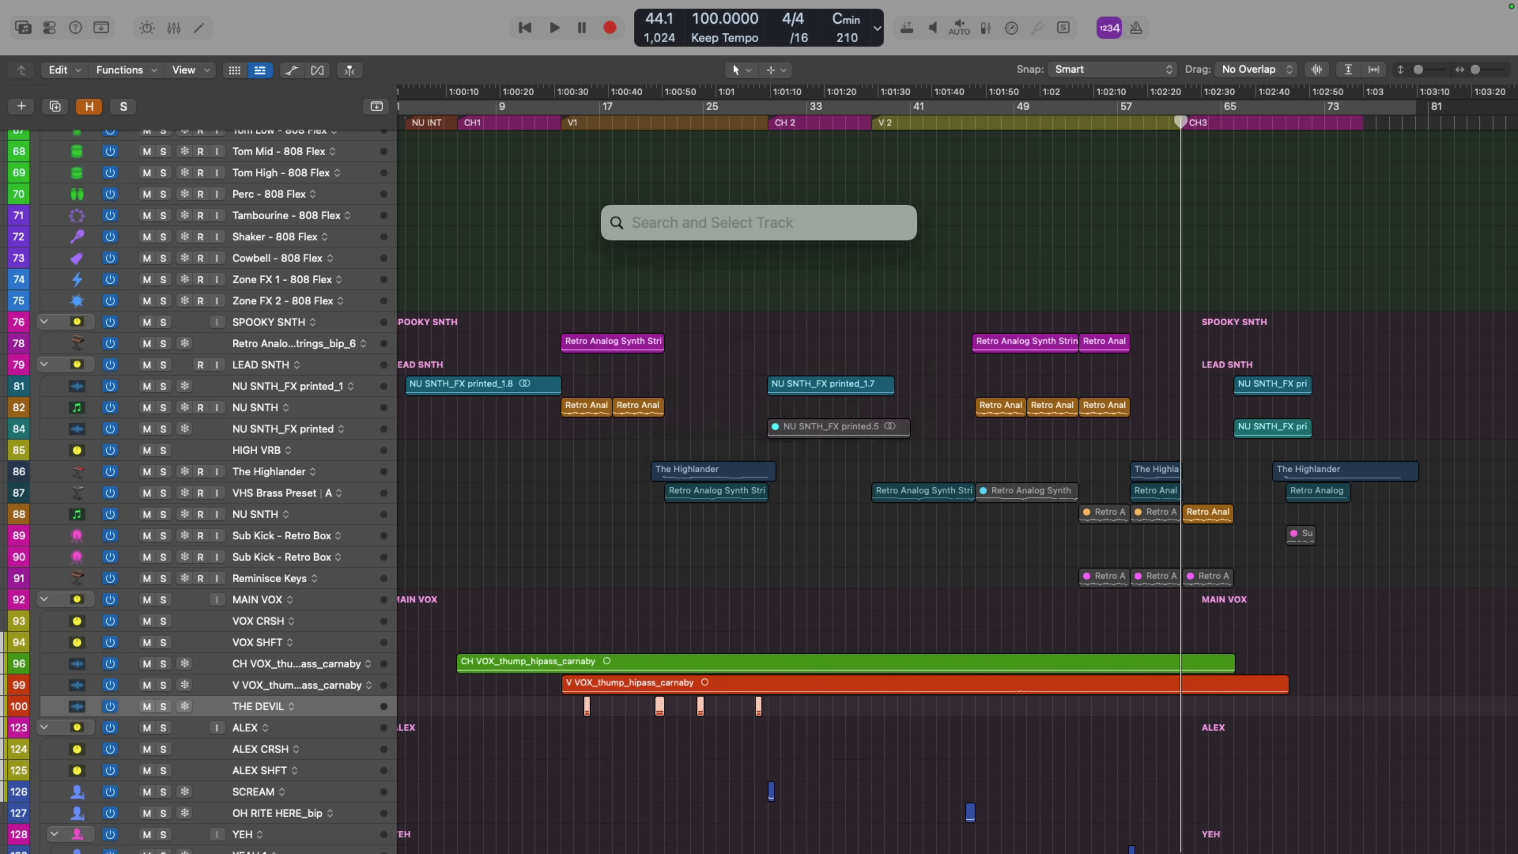
{"action": "type", "text": "t"}
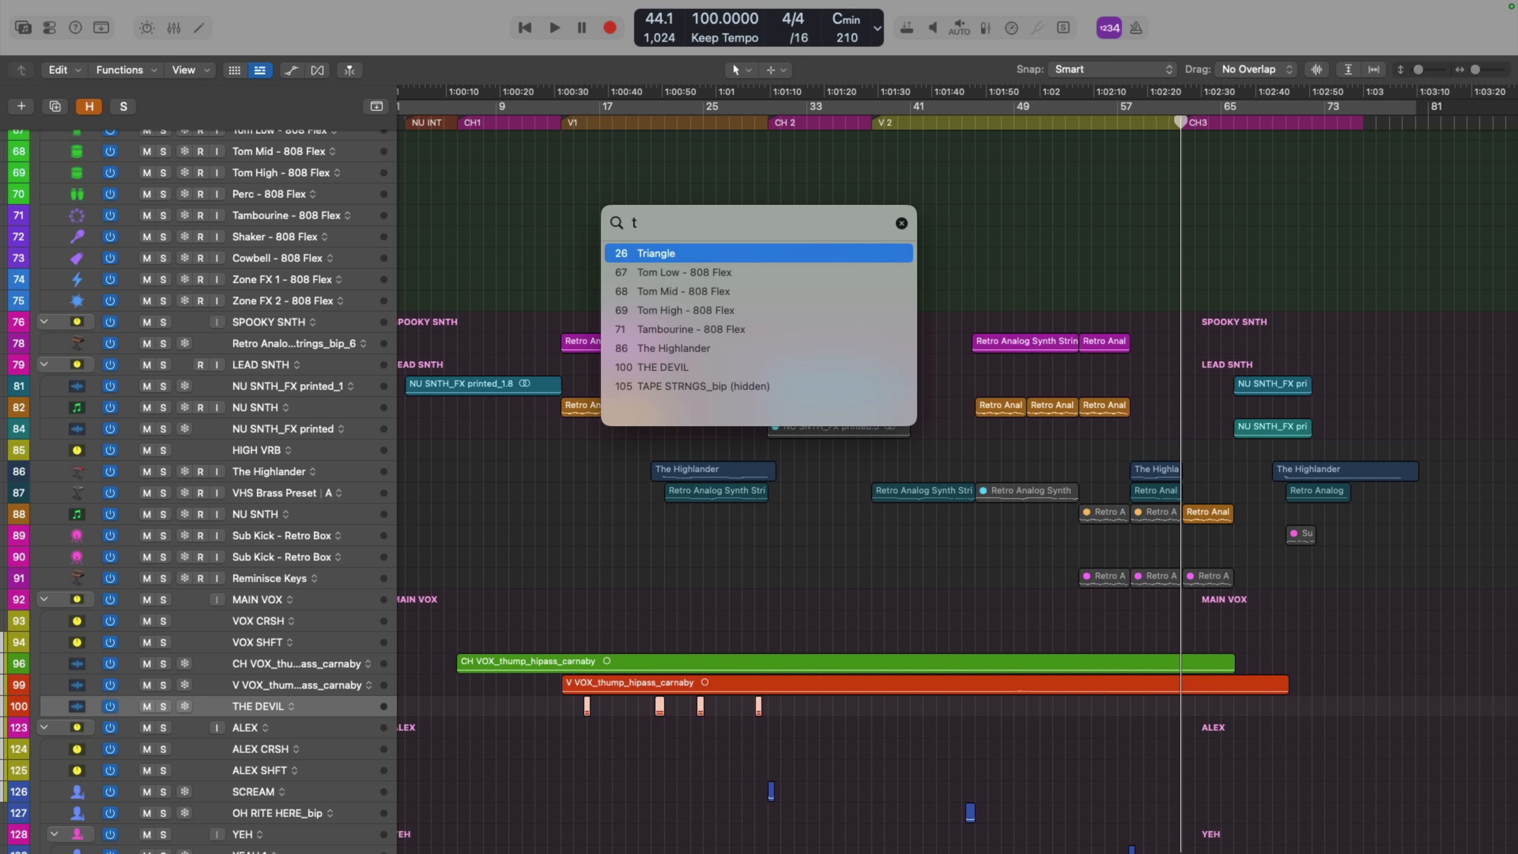
{"action": "key", "text": "Return"}
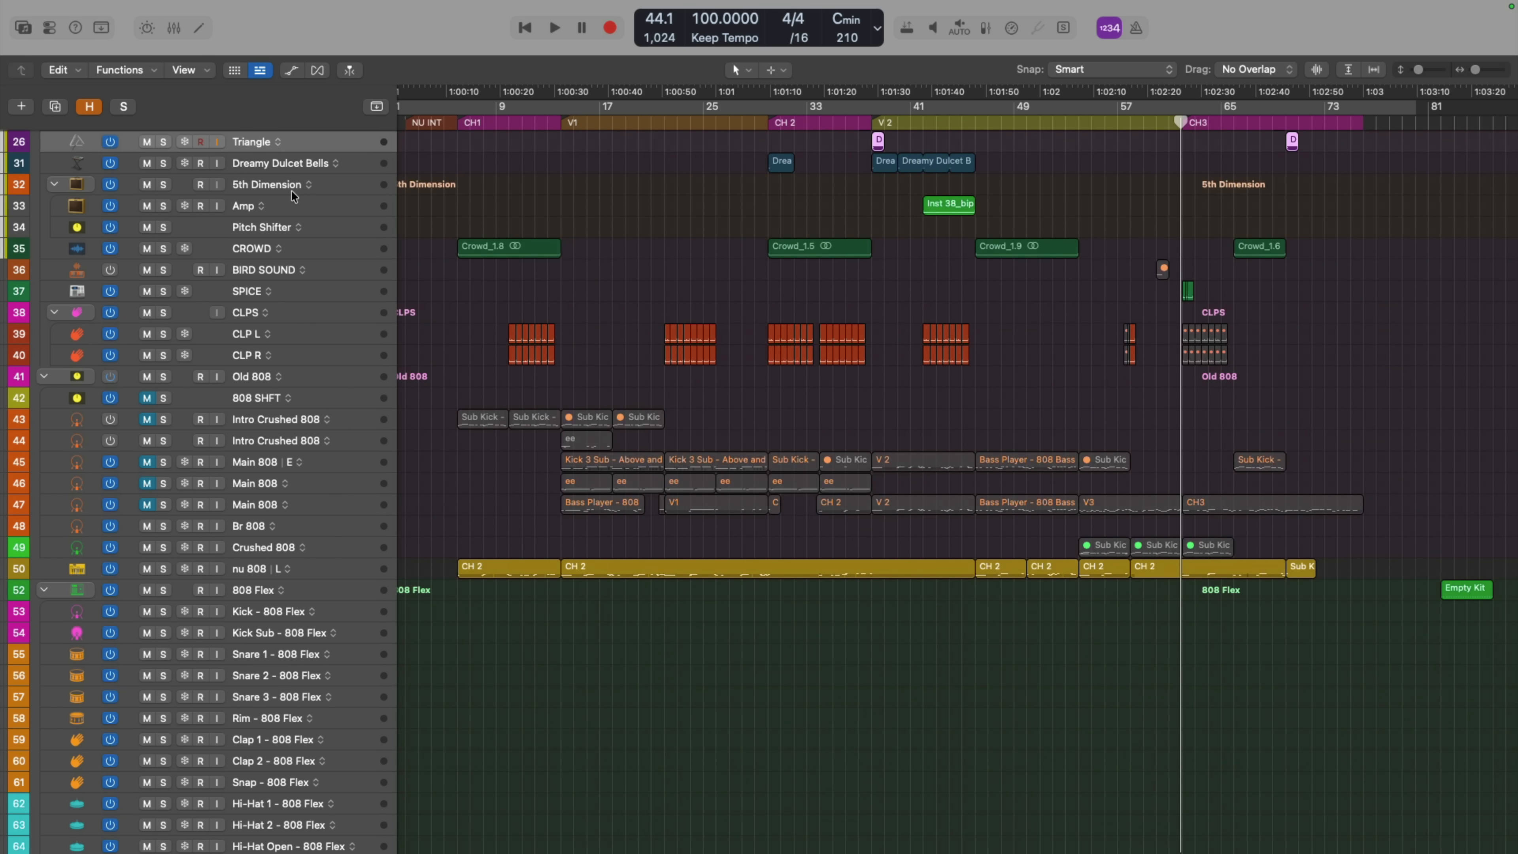
- Select the THE DEVIL track through a track search for "devil", and zoom in on its regions between bars 21 and 25
{"action": "key", "text": "alt+f"}
{"action": "type", "text": "devil"}
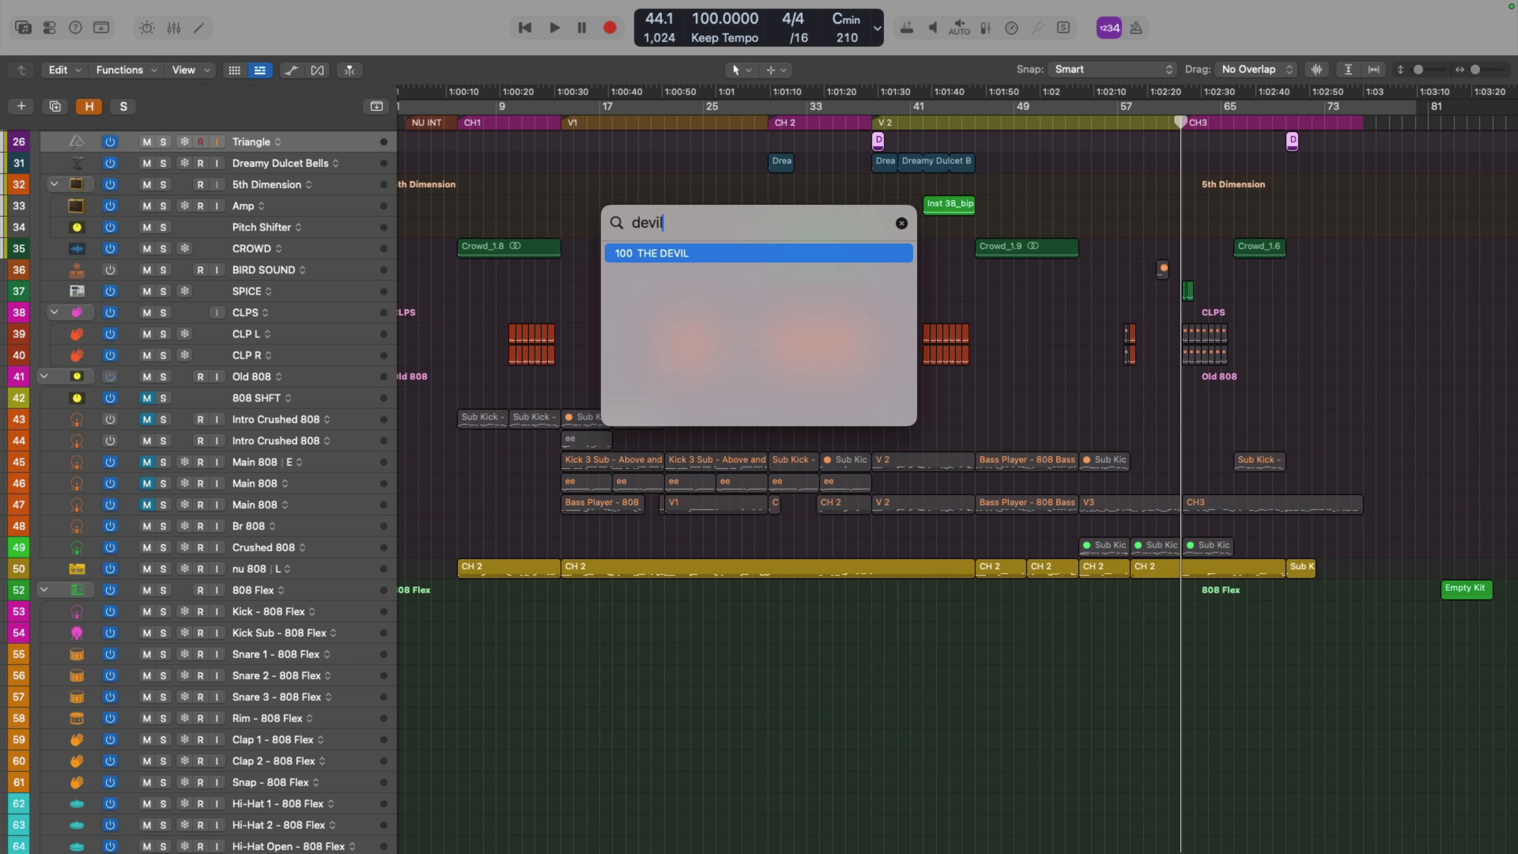
{"action": "key", "text": "Return"}
{"action": "scroll", "coordinate": [486, 464], "scroll_direction": "down", "scroll_amount": 5}
{"action": "left_click_drag", "start_coordinate": [625, 569], "coordinate": [754, 714]}
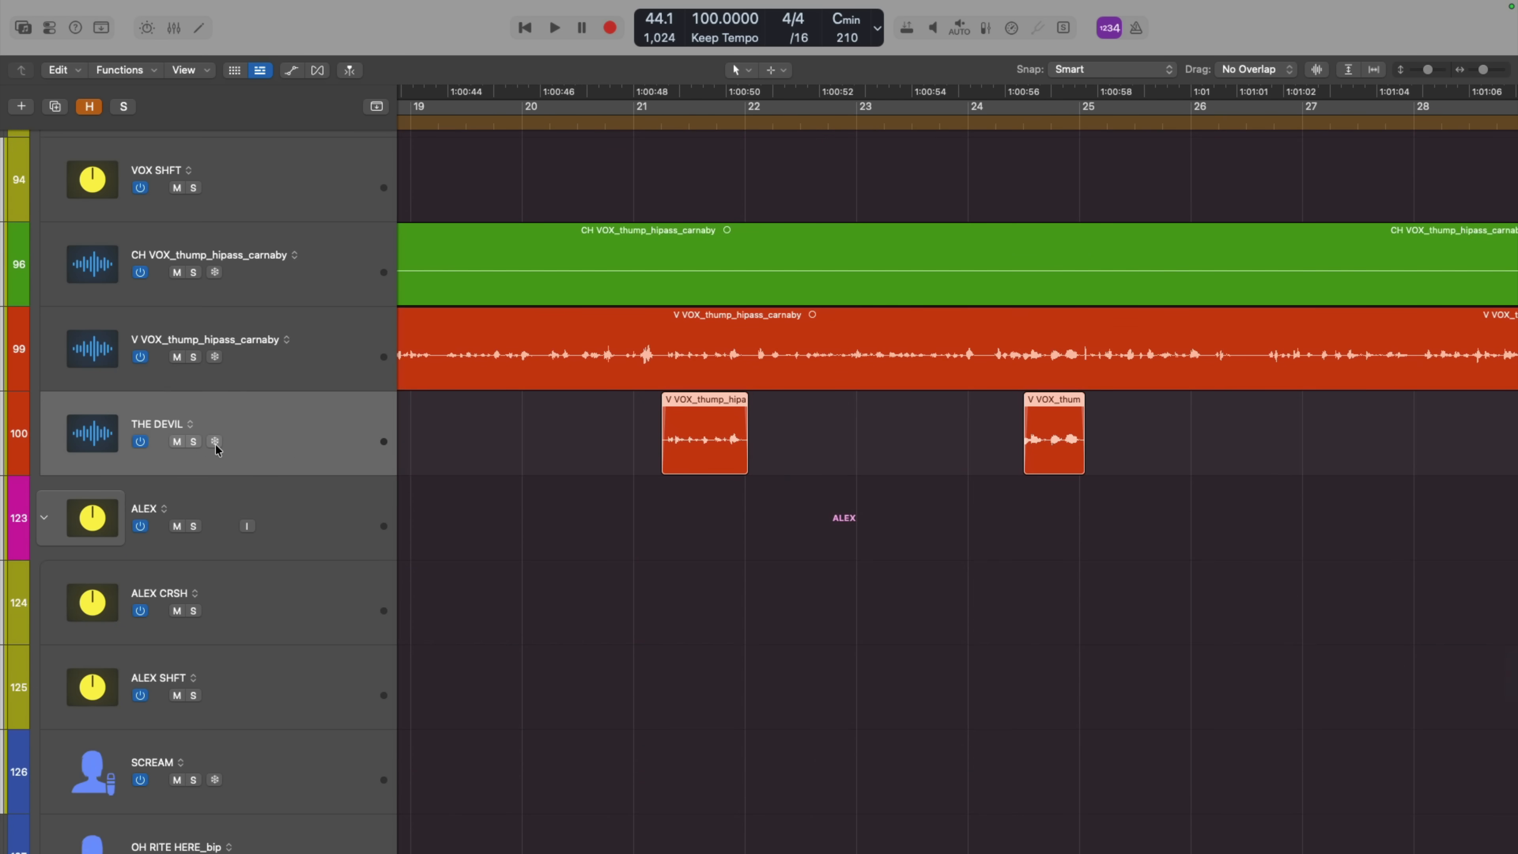
- Solo the THE DEVIL track with the inspector shown, and place the playhead just before its region after bar 21
{"action": "left_click", "coordinate": [194, 443]}
{"action": "key", "text": "i"}
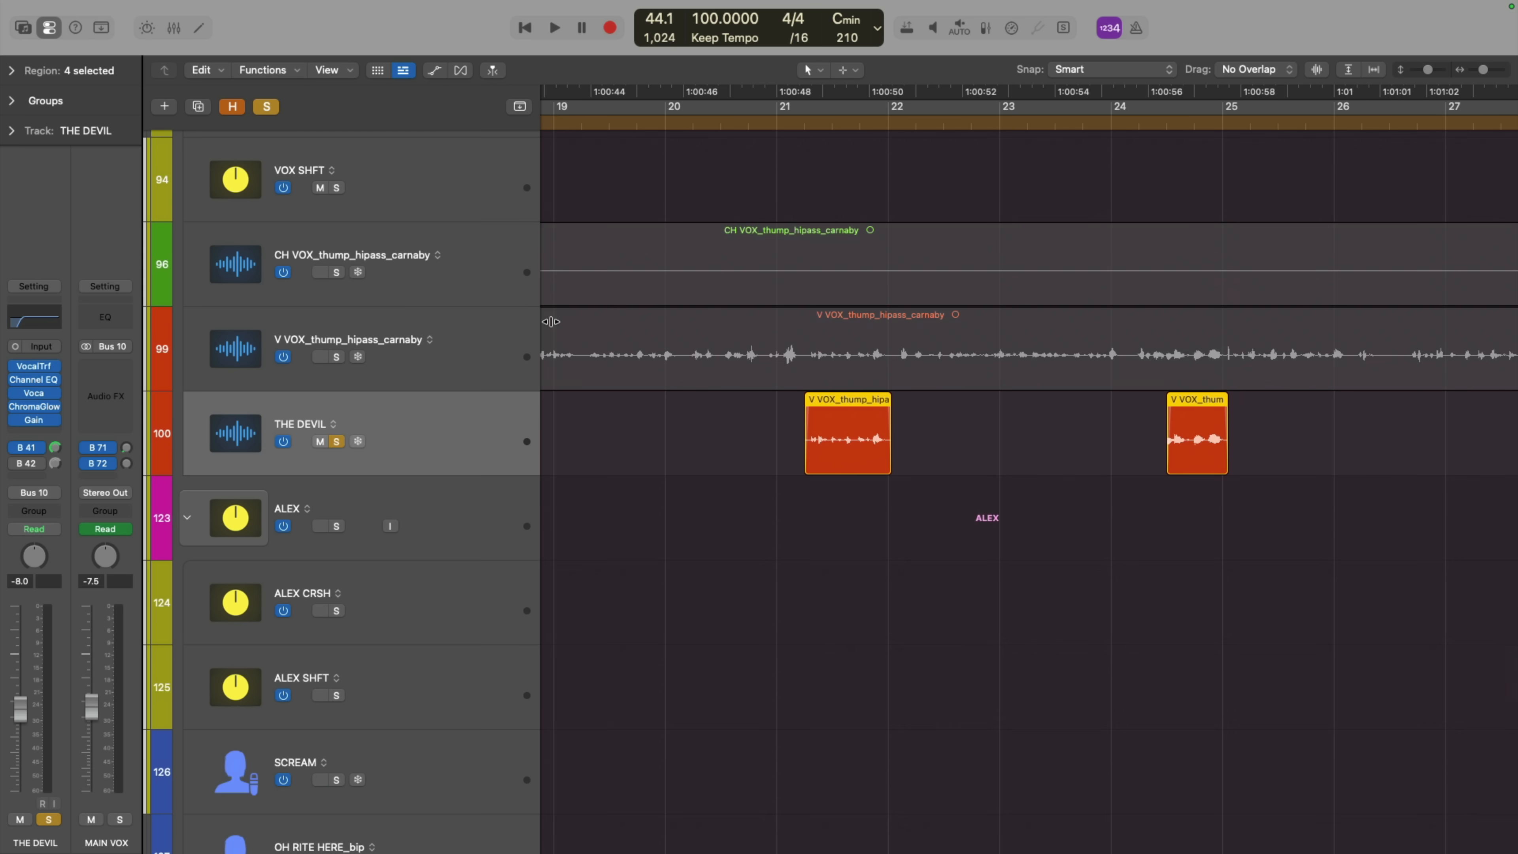
{"action": "left_click", "coordinate": [796, 121]}
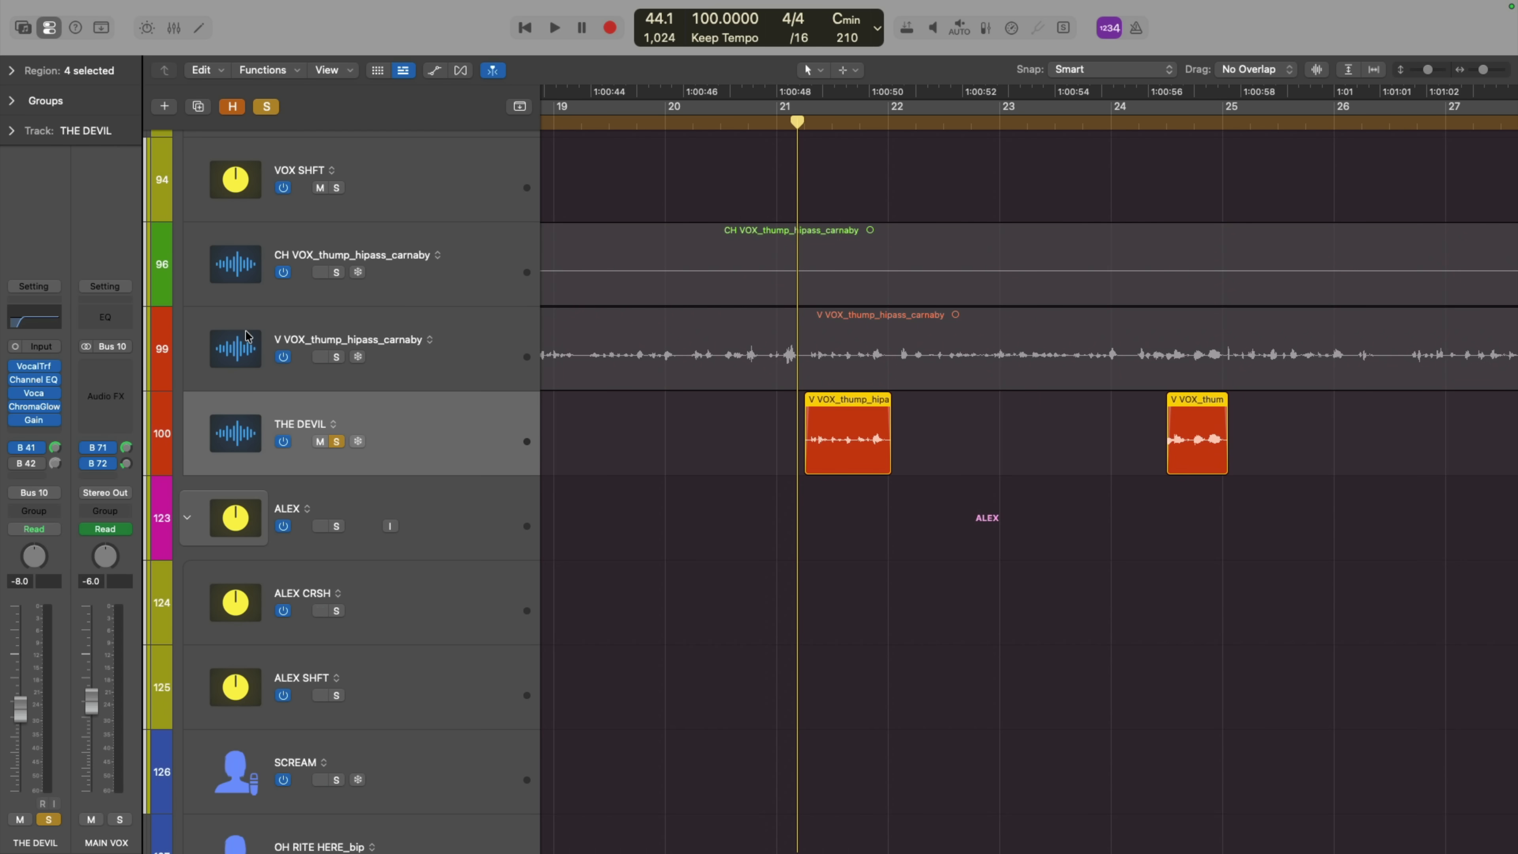
- Inspect the Vocal Transformer on the THE DEVIL track, and audition the soloed region after bar 21
{"action": "left_click", "coordinate": [44, 368]}
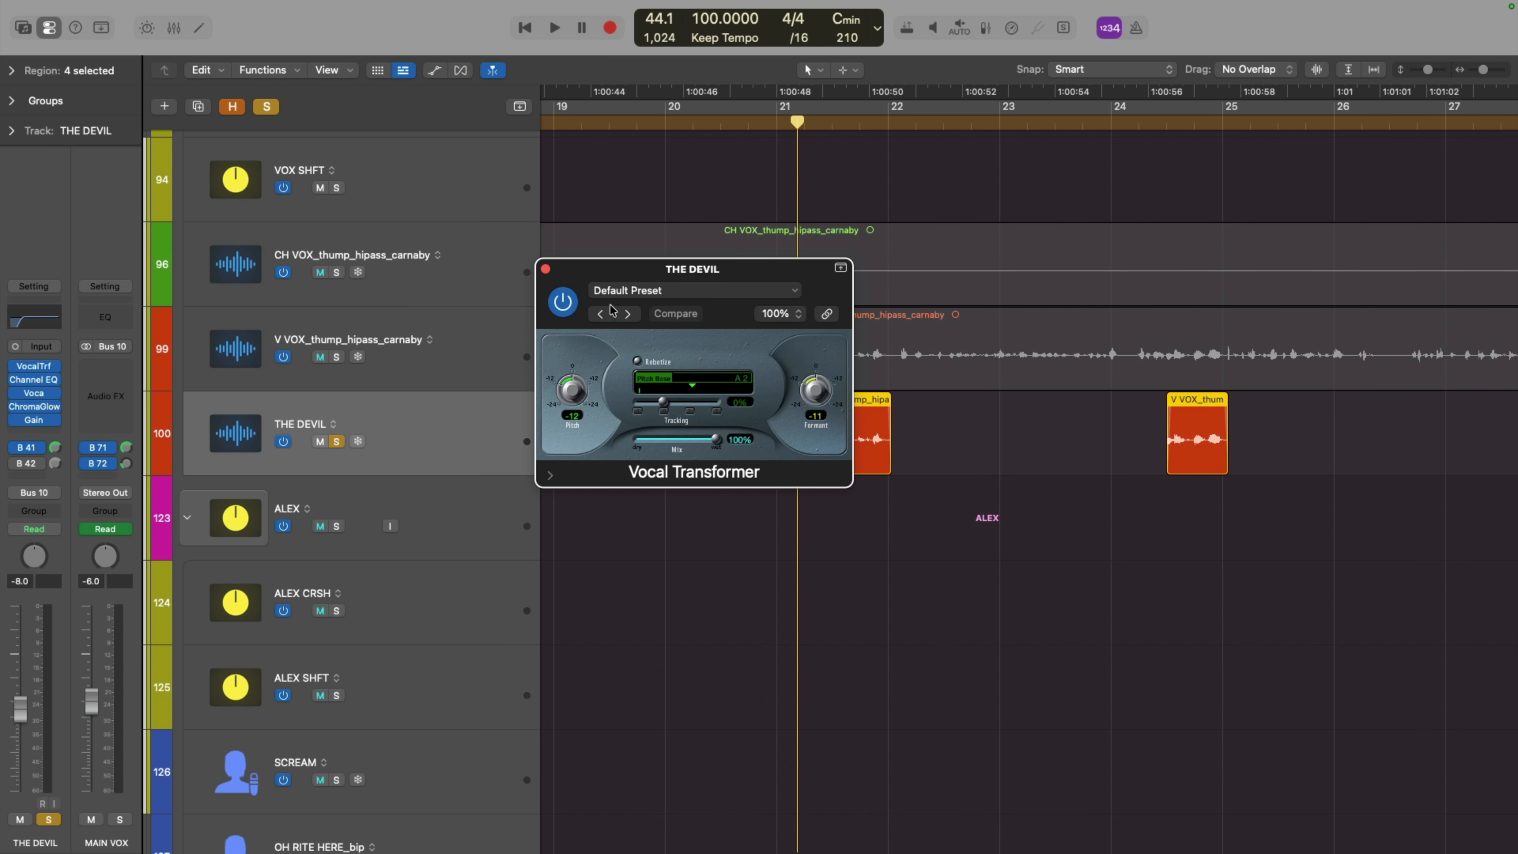
{"action": "left_click", "coordinate": [546, 270]}
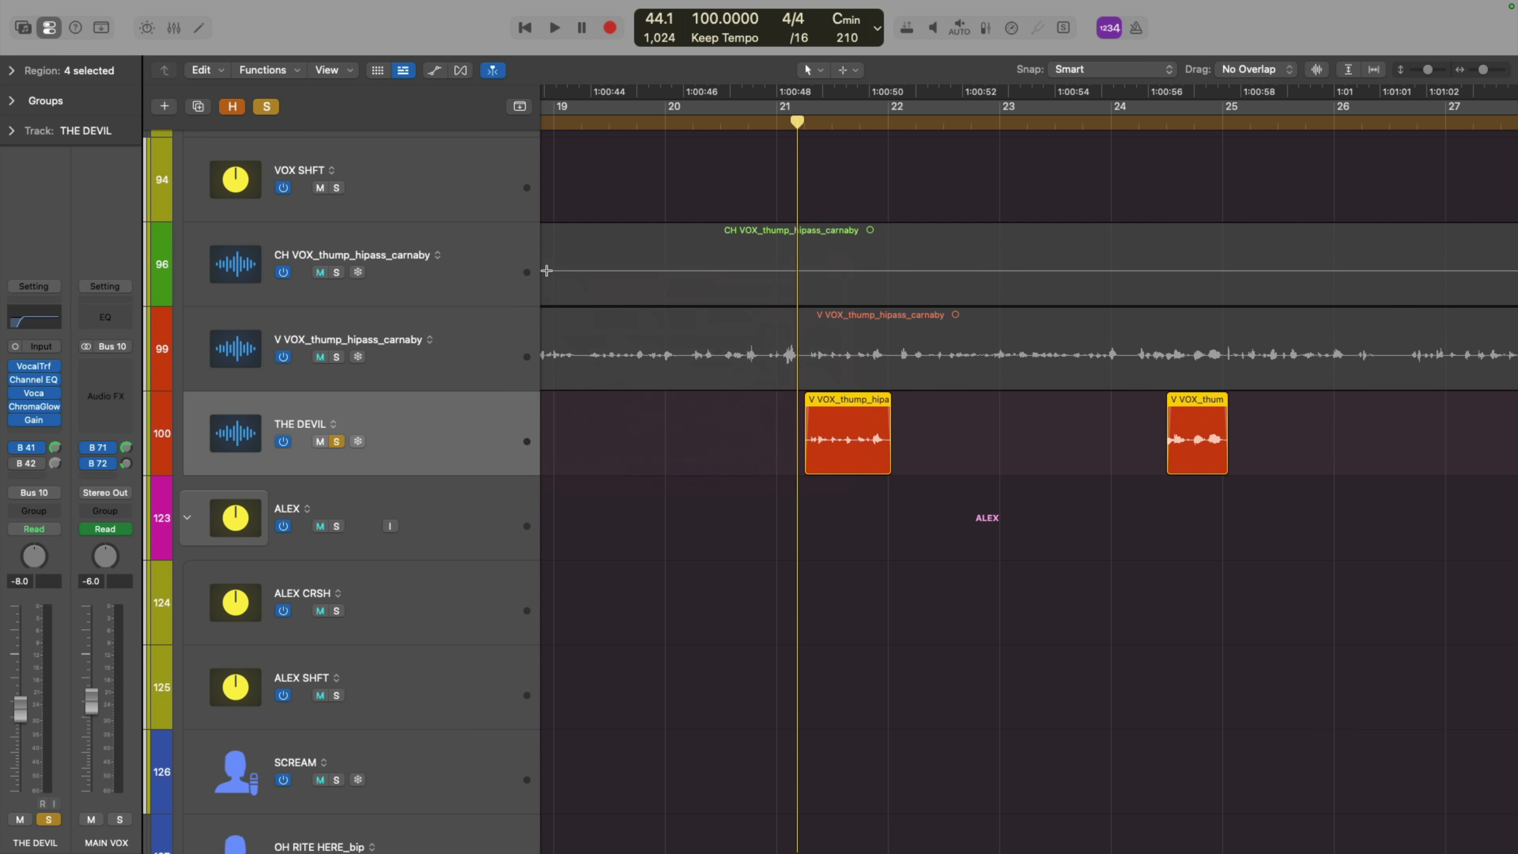
{"action": "key", "text": "space"}
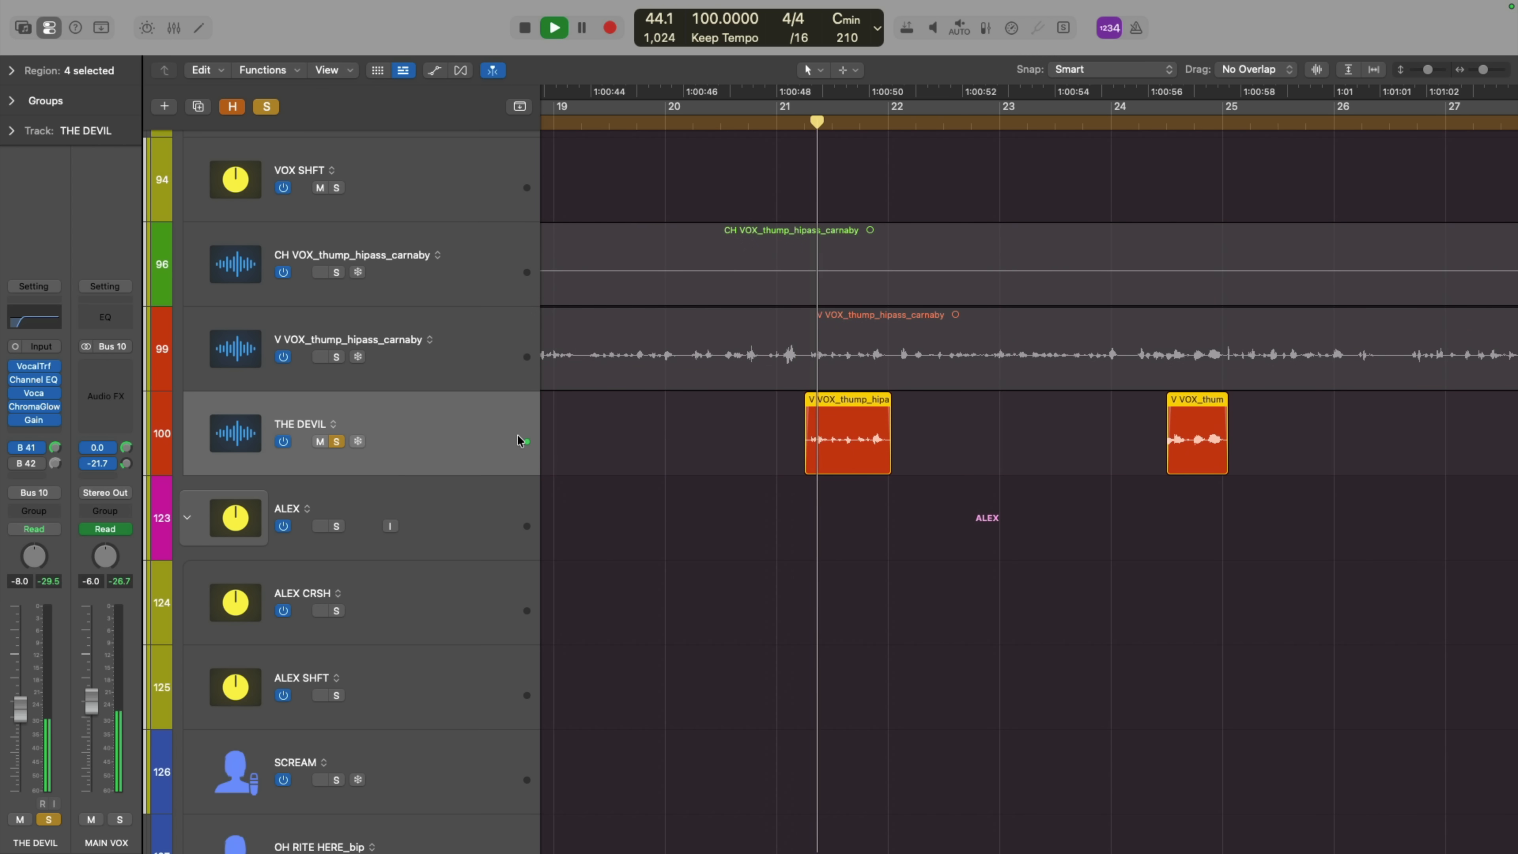
{"action": "key", "text": "space"}
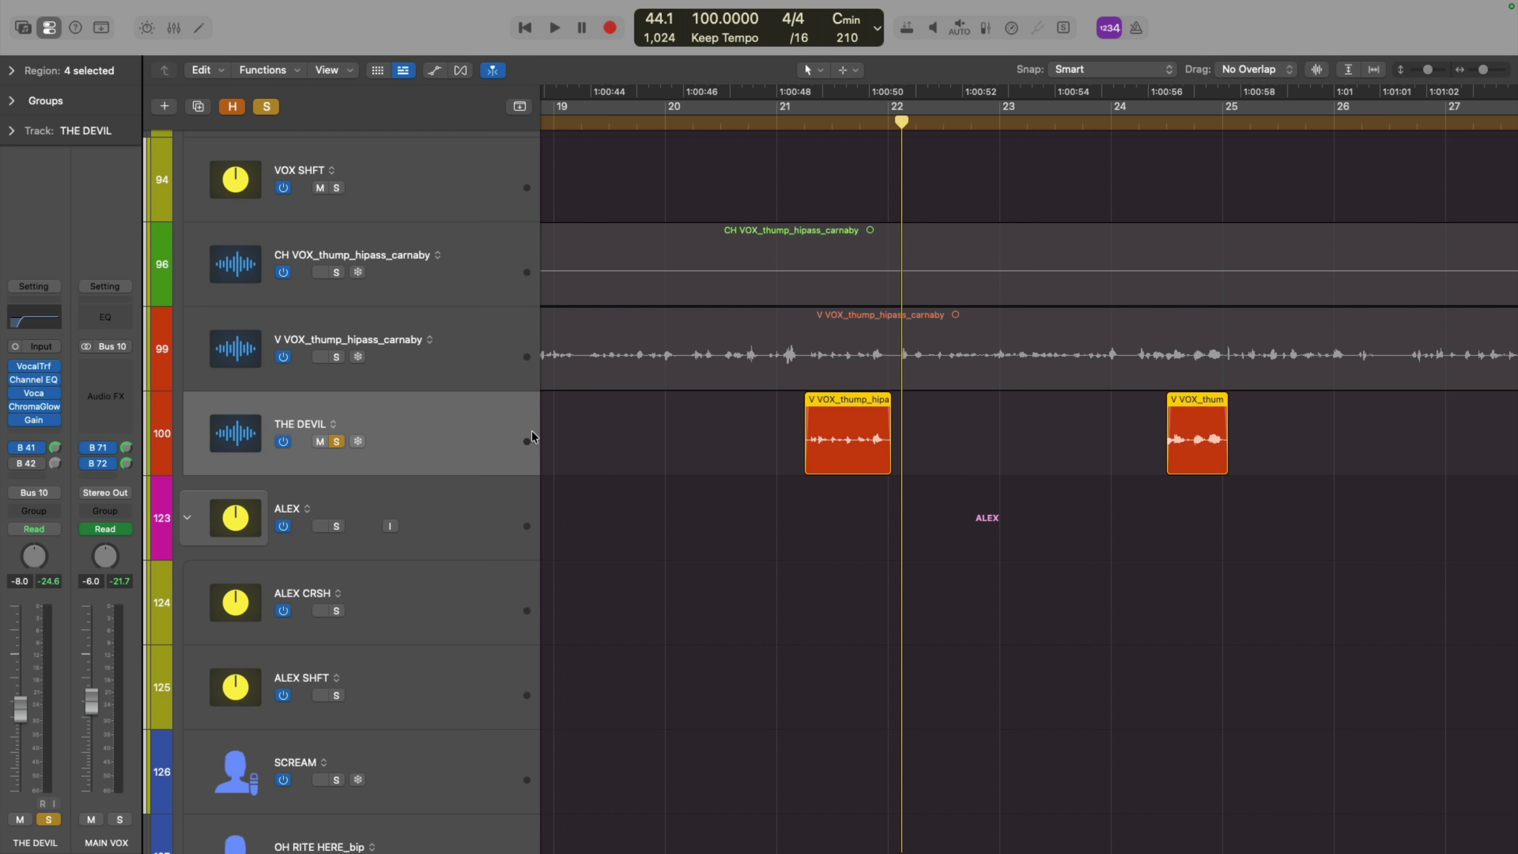
- Open the audio effect plug-in search for the THE DEVIL track, search for "soundtoy", and clear the search text
{"action": "key", "text": "shift+super+a"}
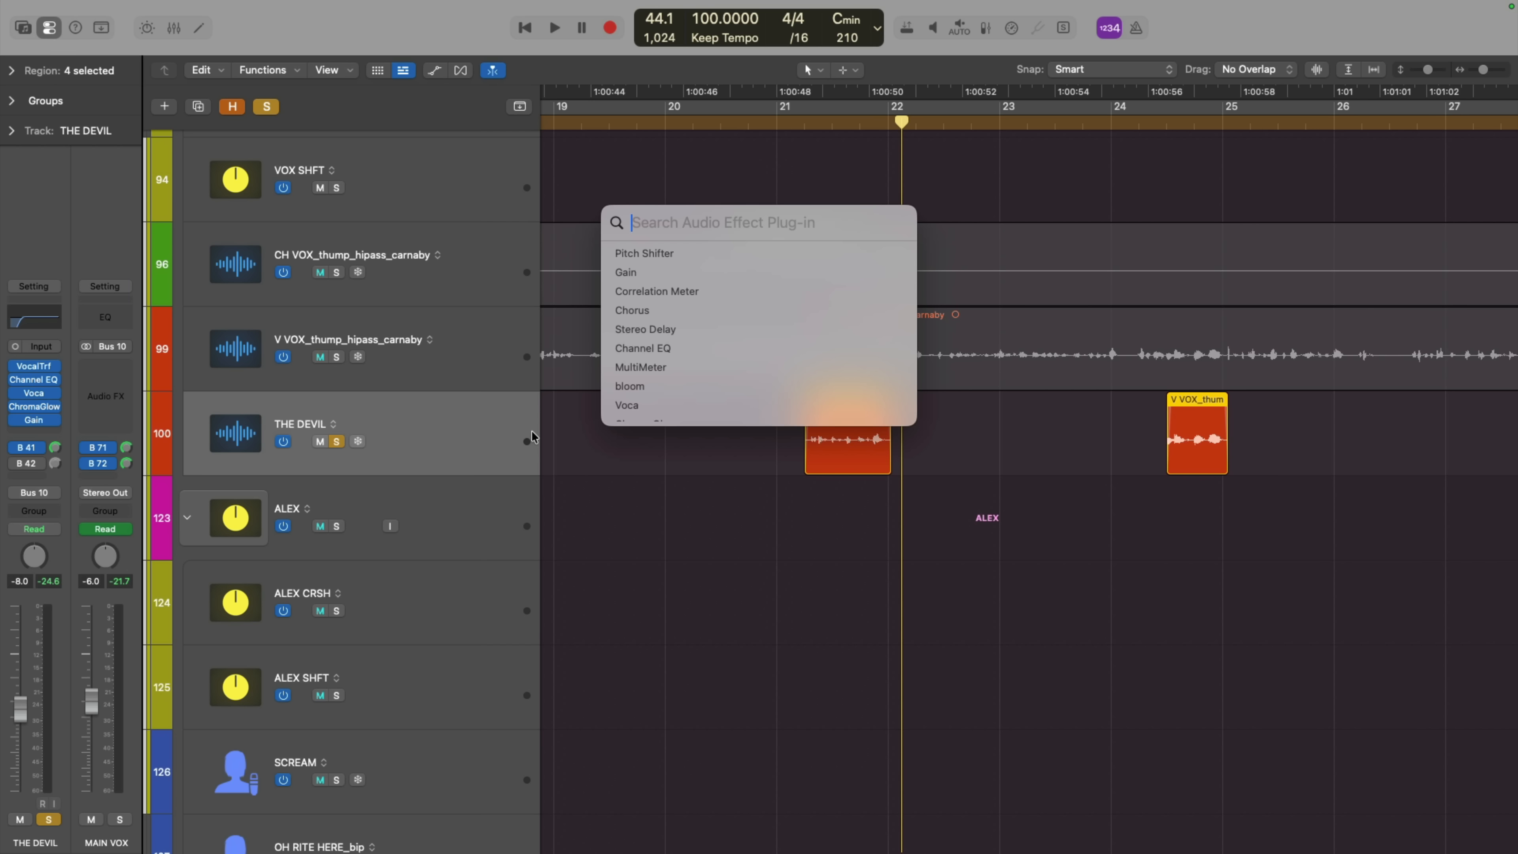
{"action": "type", "text": "sound"}
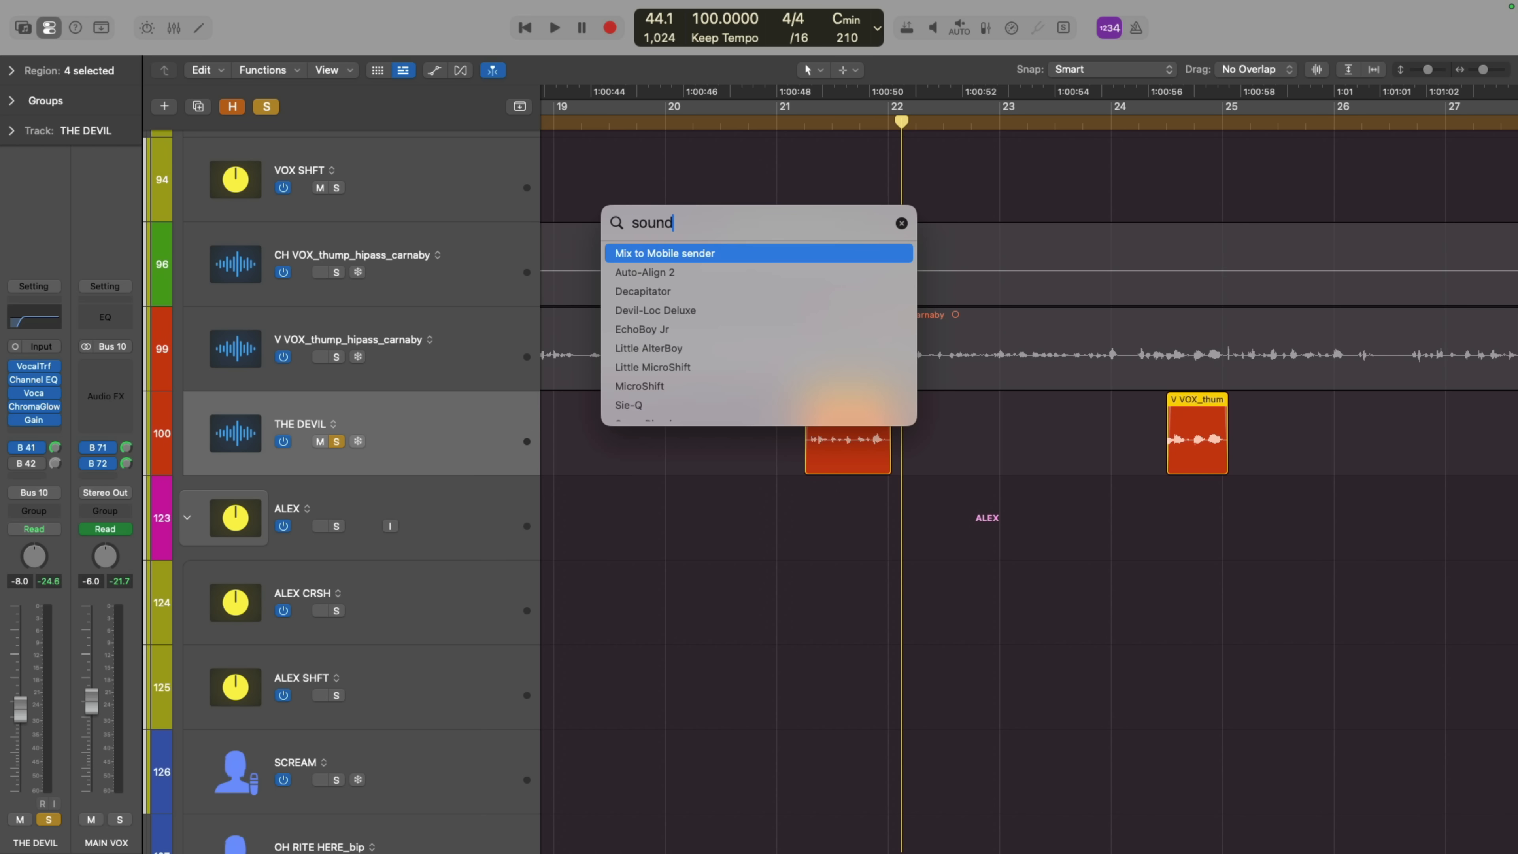
{"action": "type", "text": "toy"}
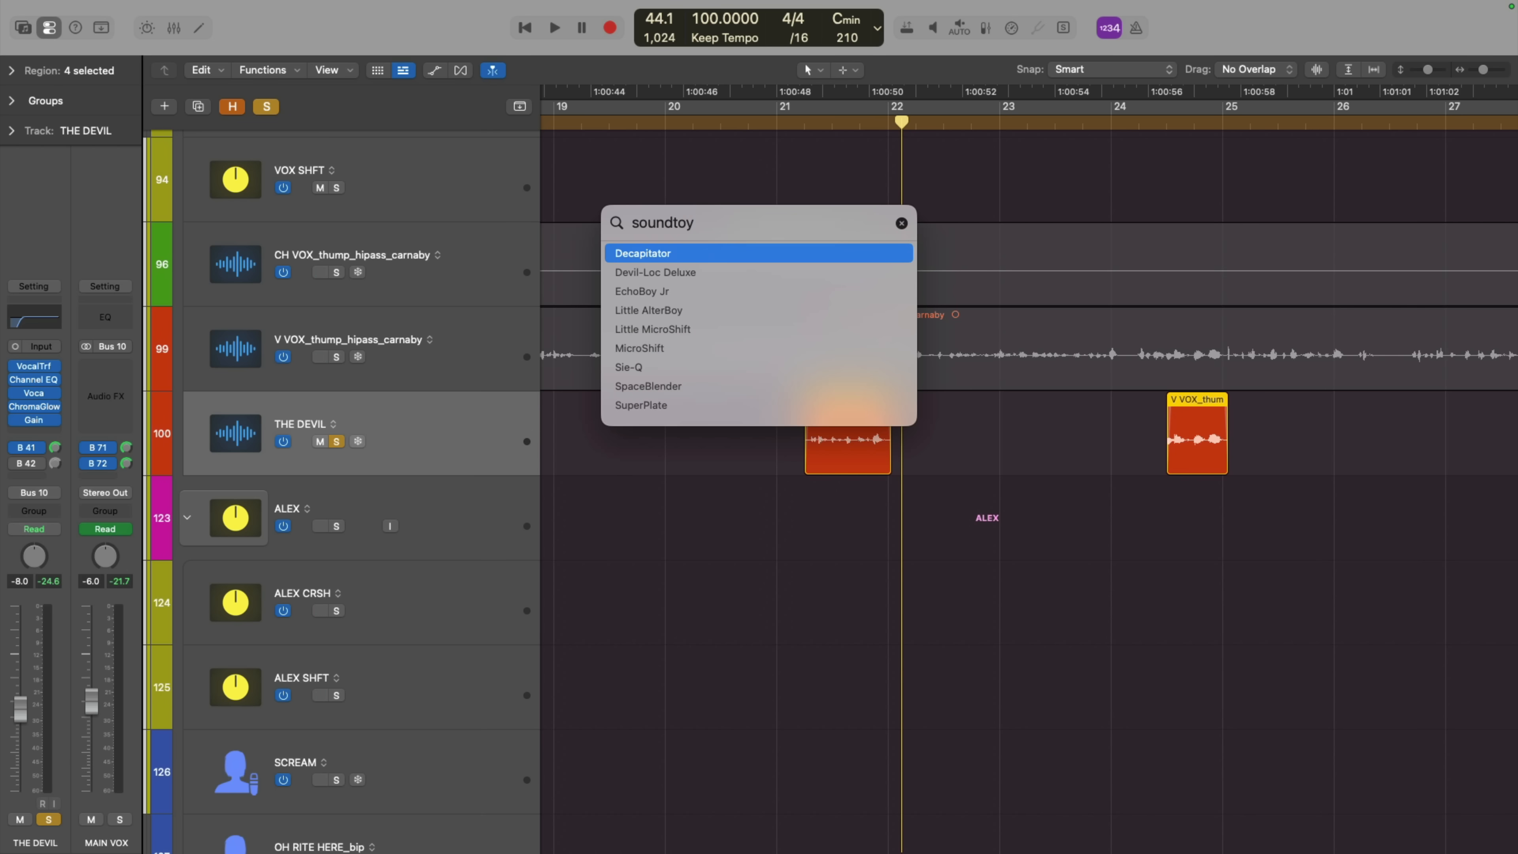
{"action": "key", "text": "BackSpace"}
{"action": "key", "text": "BackSpace"}
{"action": "key", "text": "BackSpace"}
{"action": "key", "text": "BackSpace"}
{"action": "key", "text": "BackSpace"}
{"action": "key", "text": "BackSpace"}
{"action": "key", "text": "BackSpace"}
{"action": "key", "text": "BackSpace"}
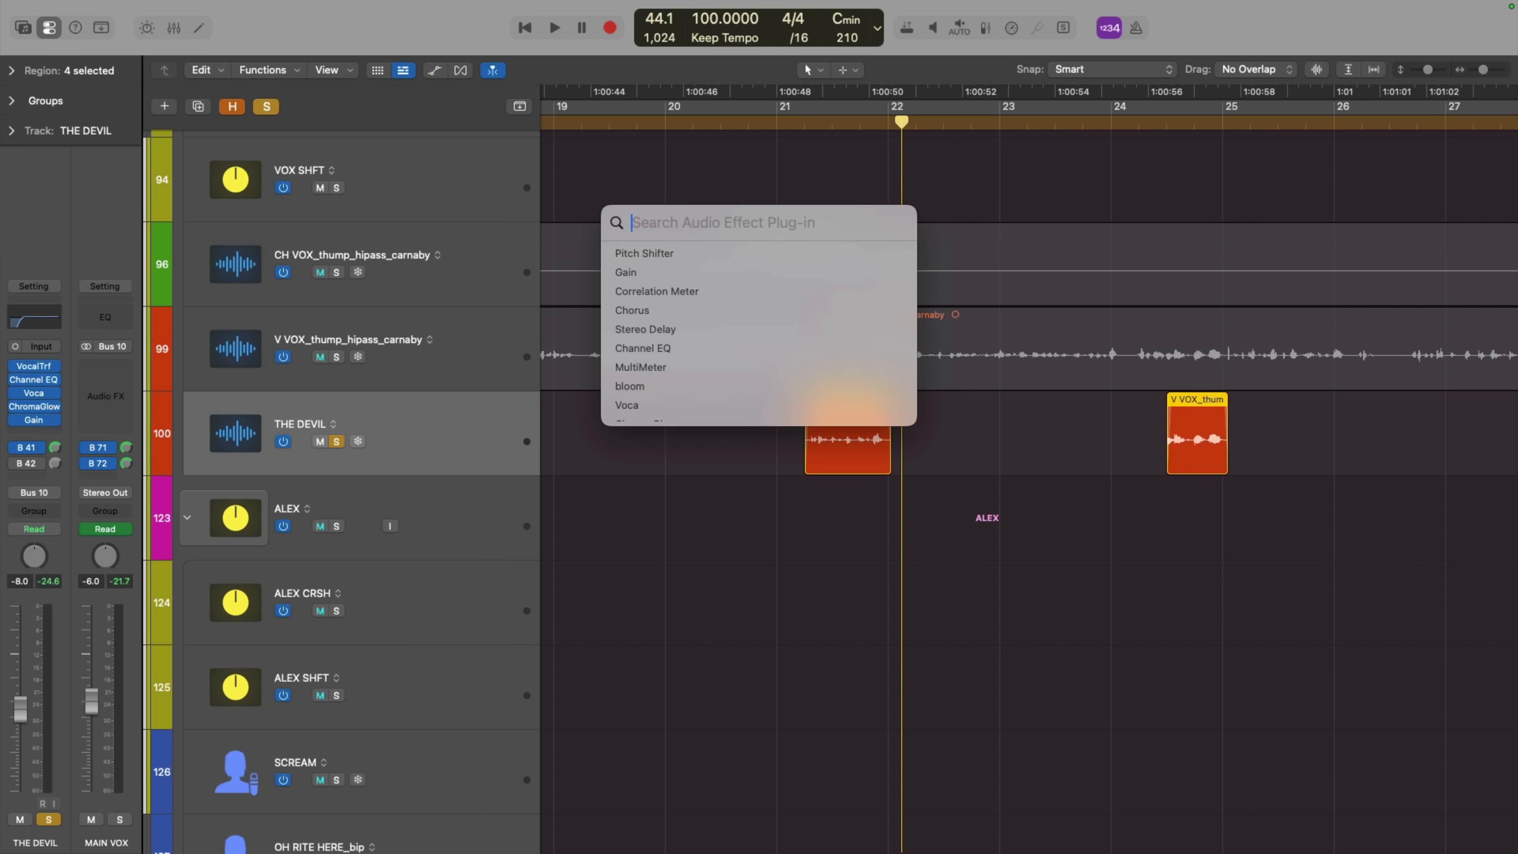
- Search the audio effect plug-ins for "pro", move through the results, and clear the search text
{"action": "type", "text": "pro"}
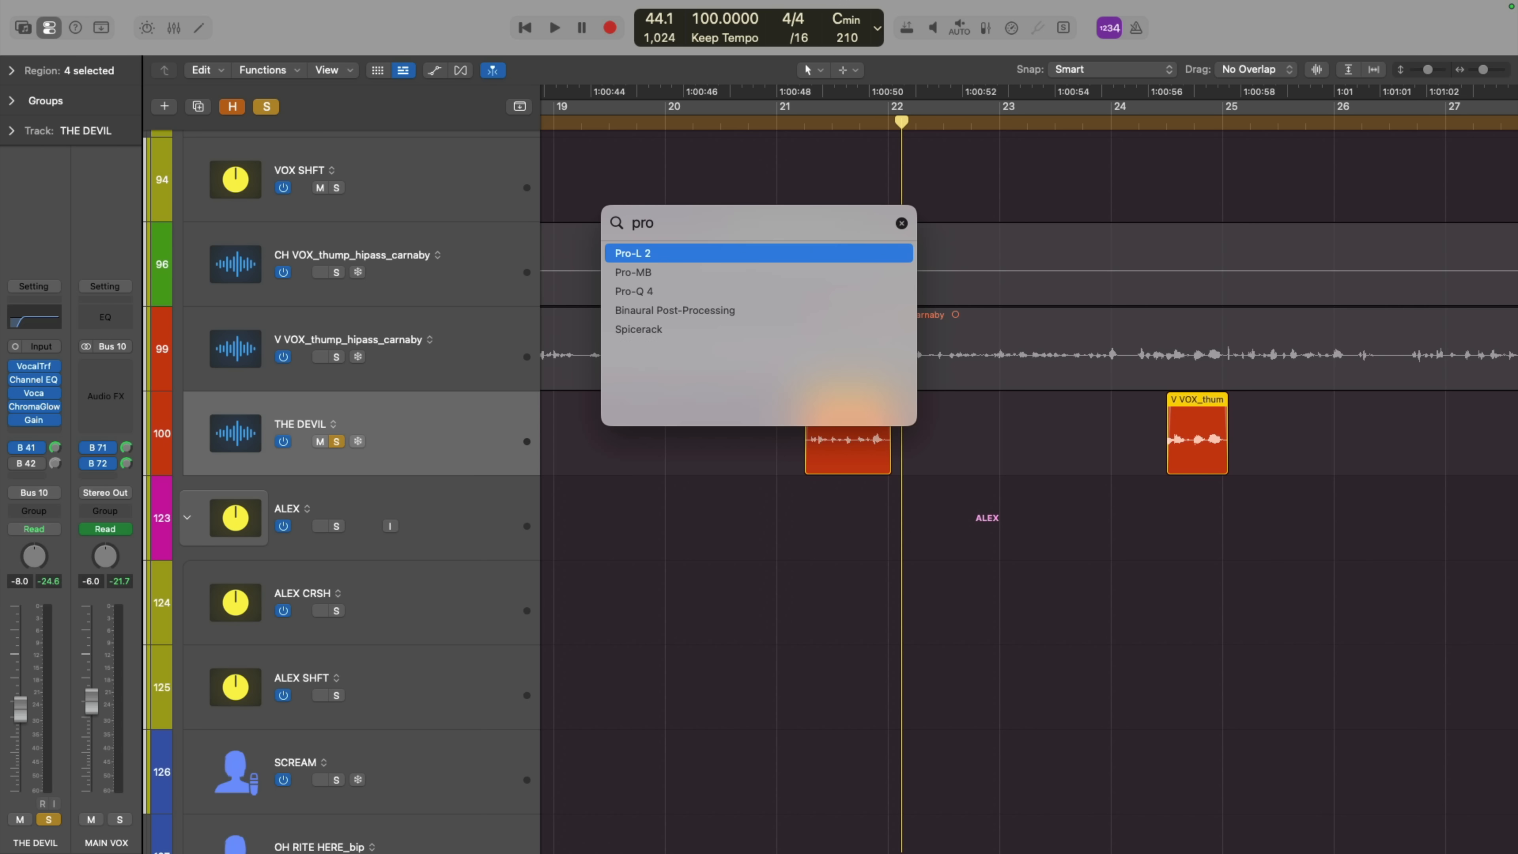
{"action": "key", "text": "Down"}
{"action": "key", "text": "Down"}
{"action": "key", "text": "BackSpace"}
{"action": "key", "text": "BackSpace"}
{"action": "key", "text": "BackSpace"}
- Search for "pitch", add Pitch Shifter to the THE DEVIL track, and load its Vocal Doubler preset
{"action": "type", "text": "pitch"}
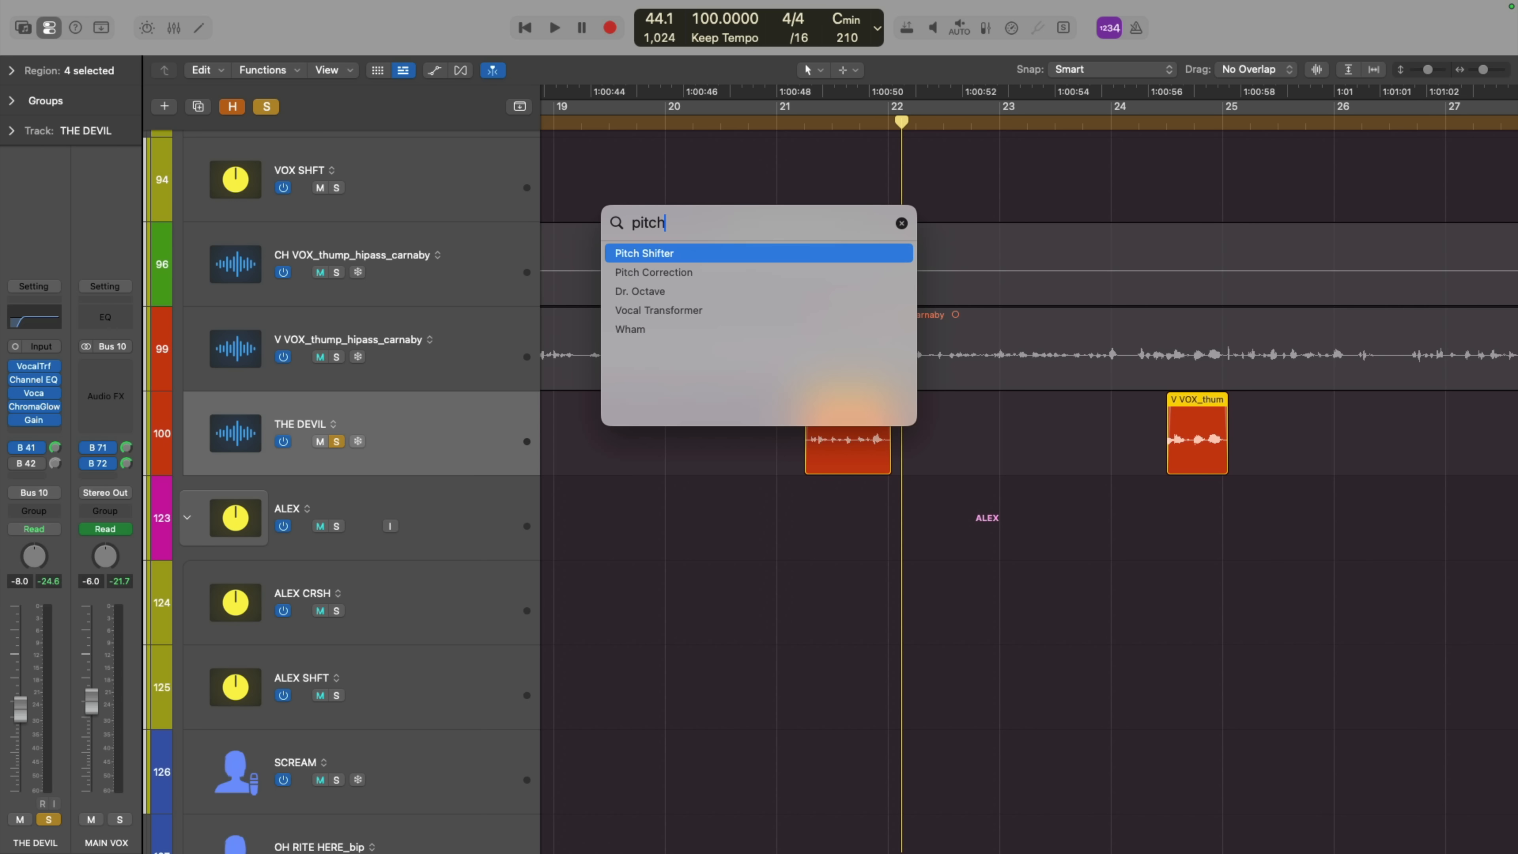
{"action": "key", "text": "Return"}
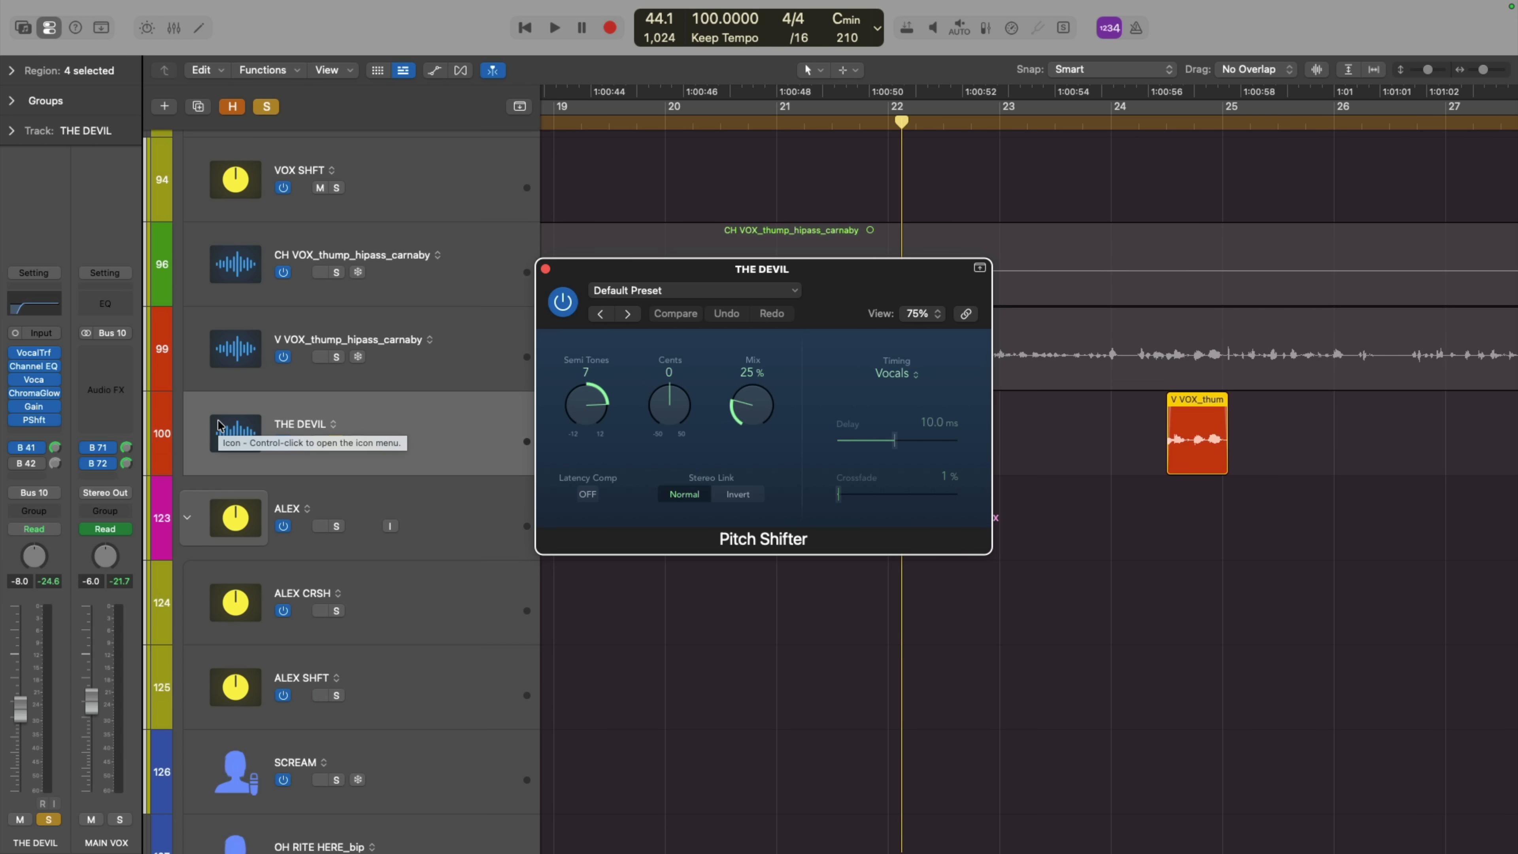
{"action": "left_click", "coordinate": [649, 292]}
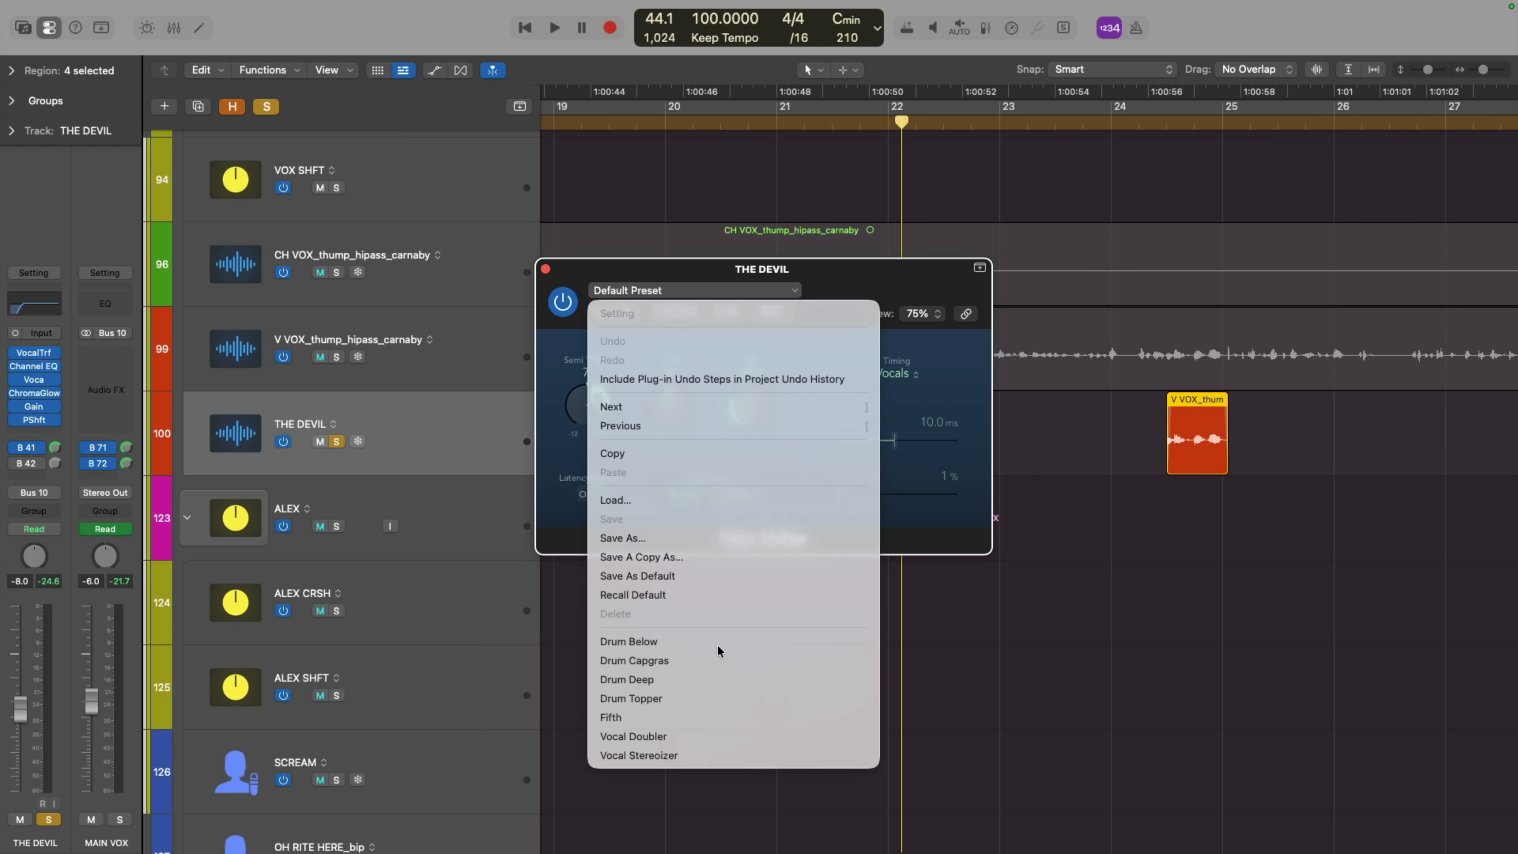
{"action": "left_click", "coordinate": [717, 738]}
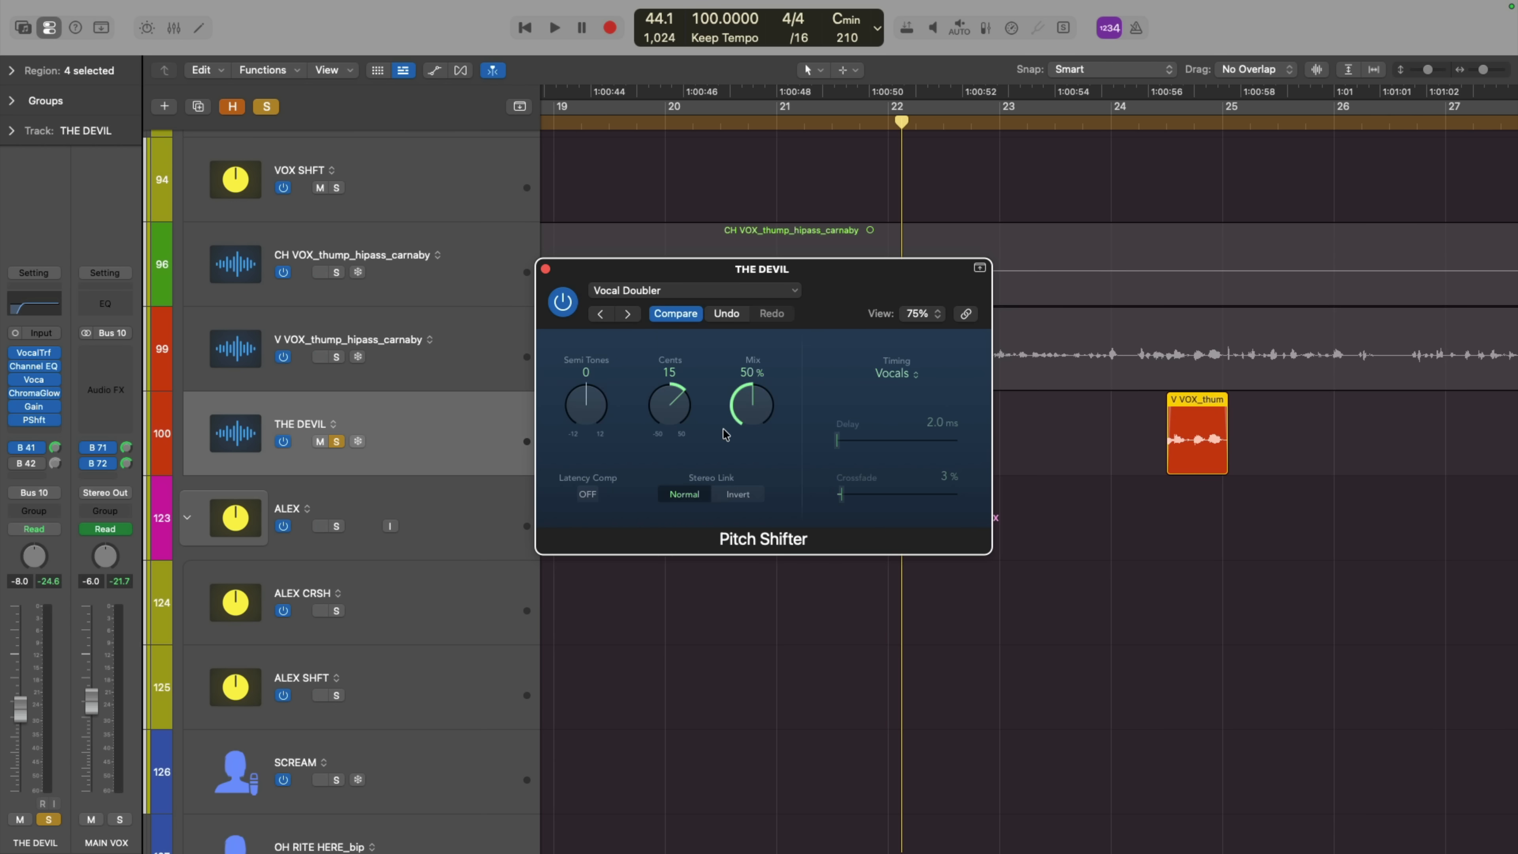
- Set the Pitch Shifter's Mix to 100 %, turn Latency Comp on, and set Stereo Link to Invert
{"action": "left_click_drag", "start_coordinate": [758, 404], "coordinate": [761, 381]}
{"action": "left_click", "coordinate": [598, 495]}
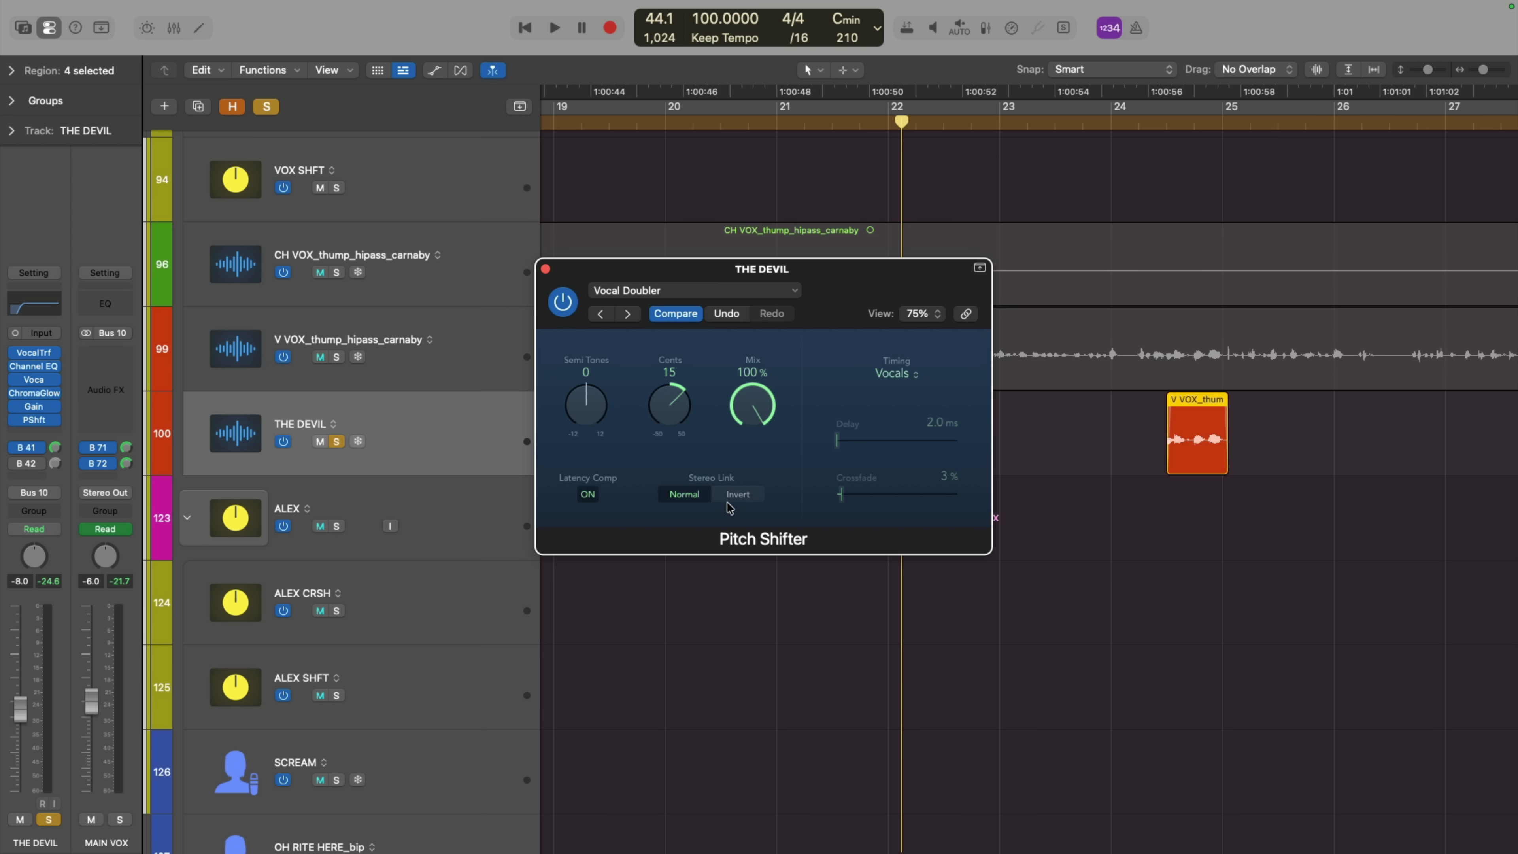
{"action": "left_click", "coordinate": [732, 496]}
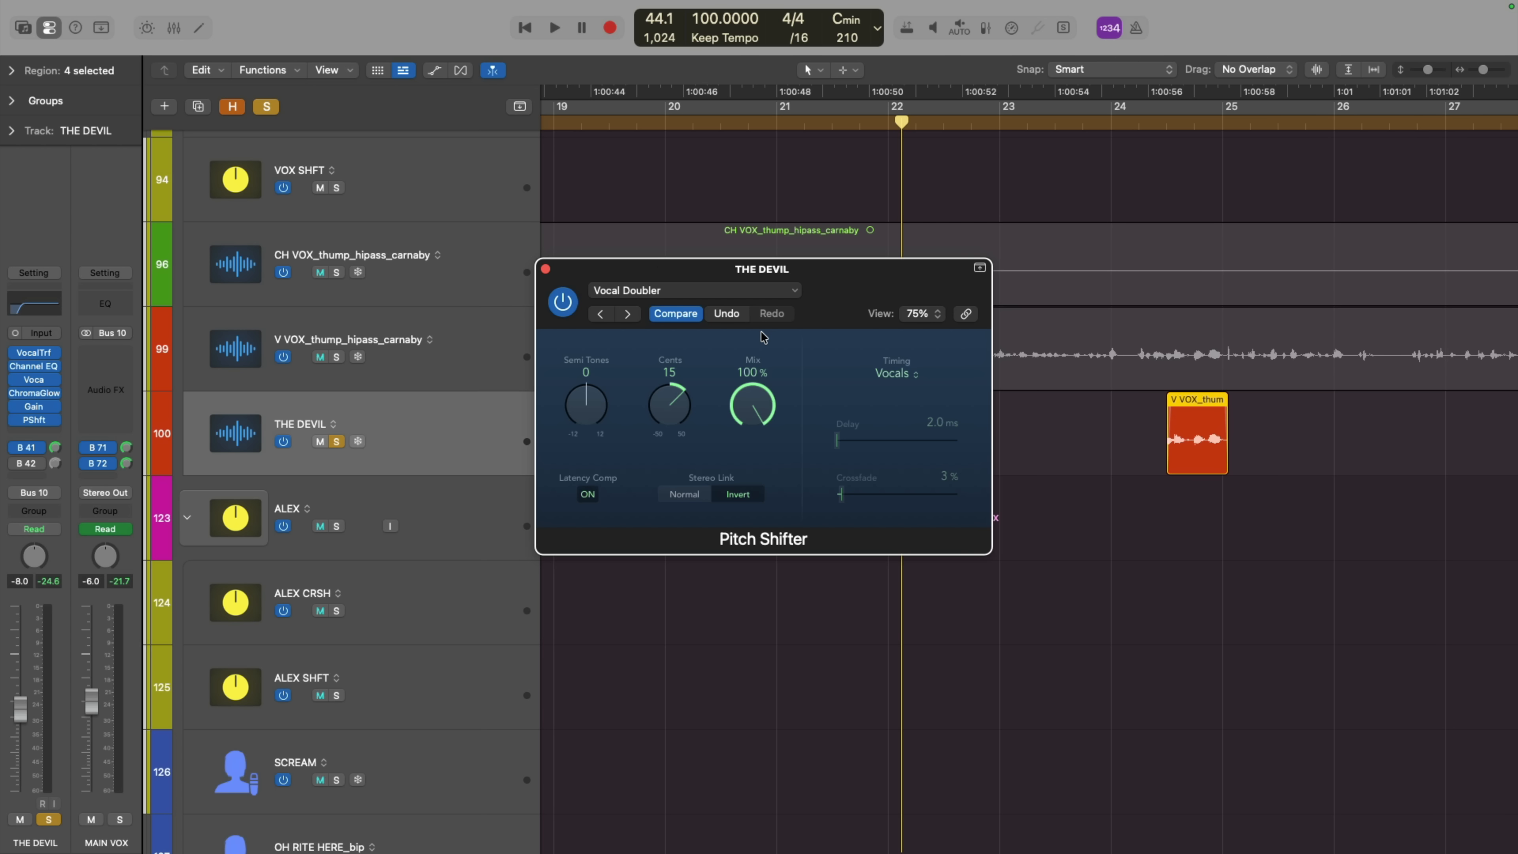
- Play the soloed THE DEVIL track with the Pitch Shifter bypassed and active to compare the sound, then close the plug-in
{"action": "left_click_drag", "start_coordinate": [824, 274], "coordinate": [495, 245]}
{"action": "key", "text": "space"}
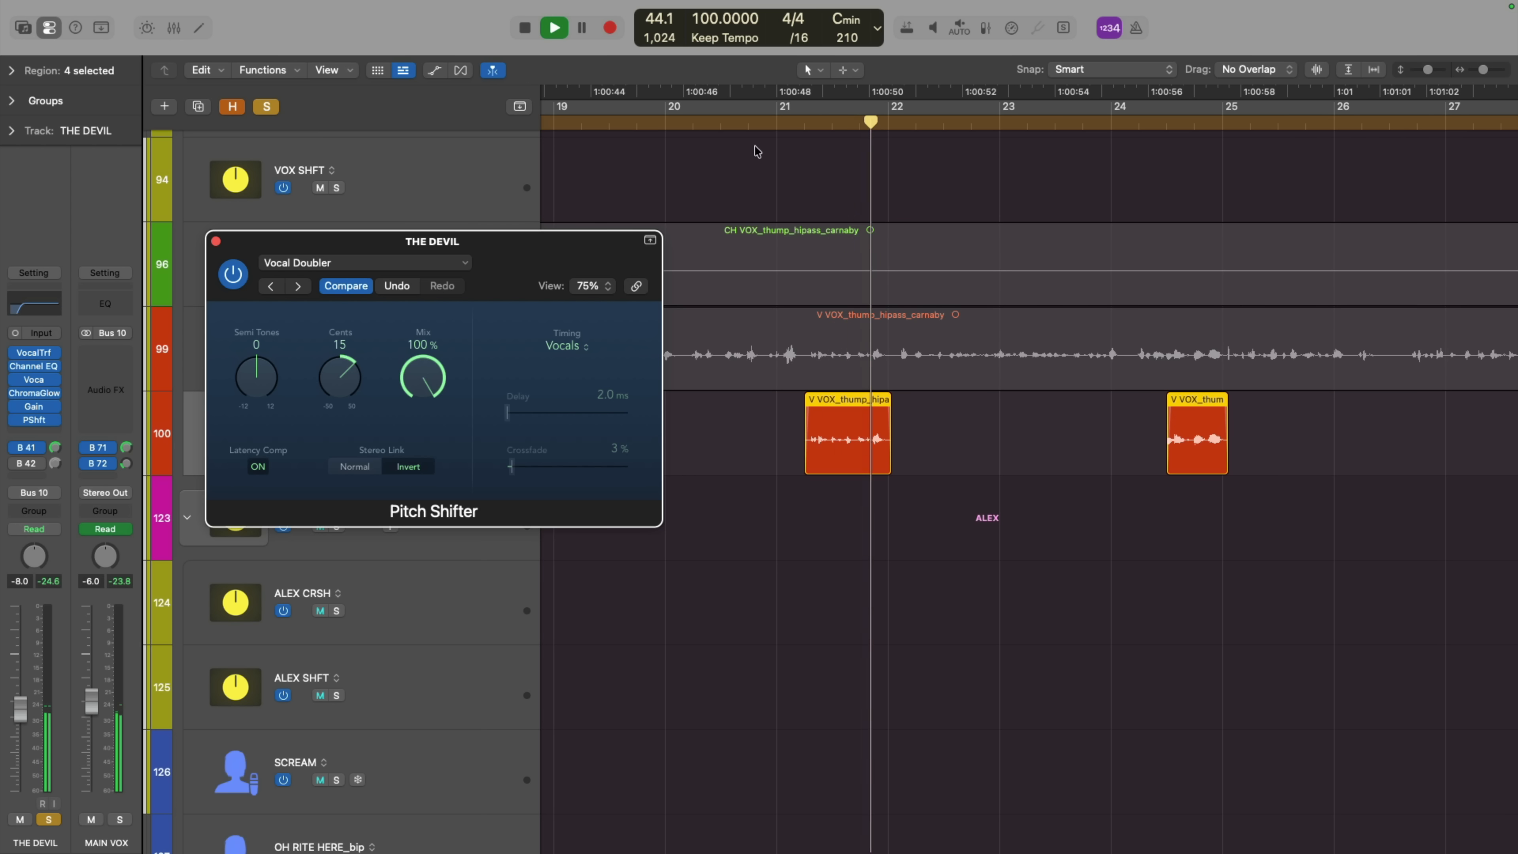
{"action": "key", "text": "space"}
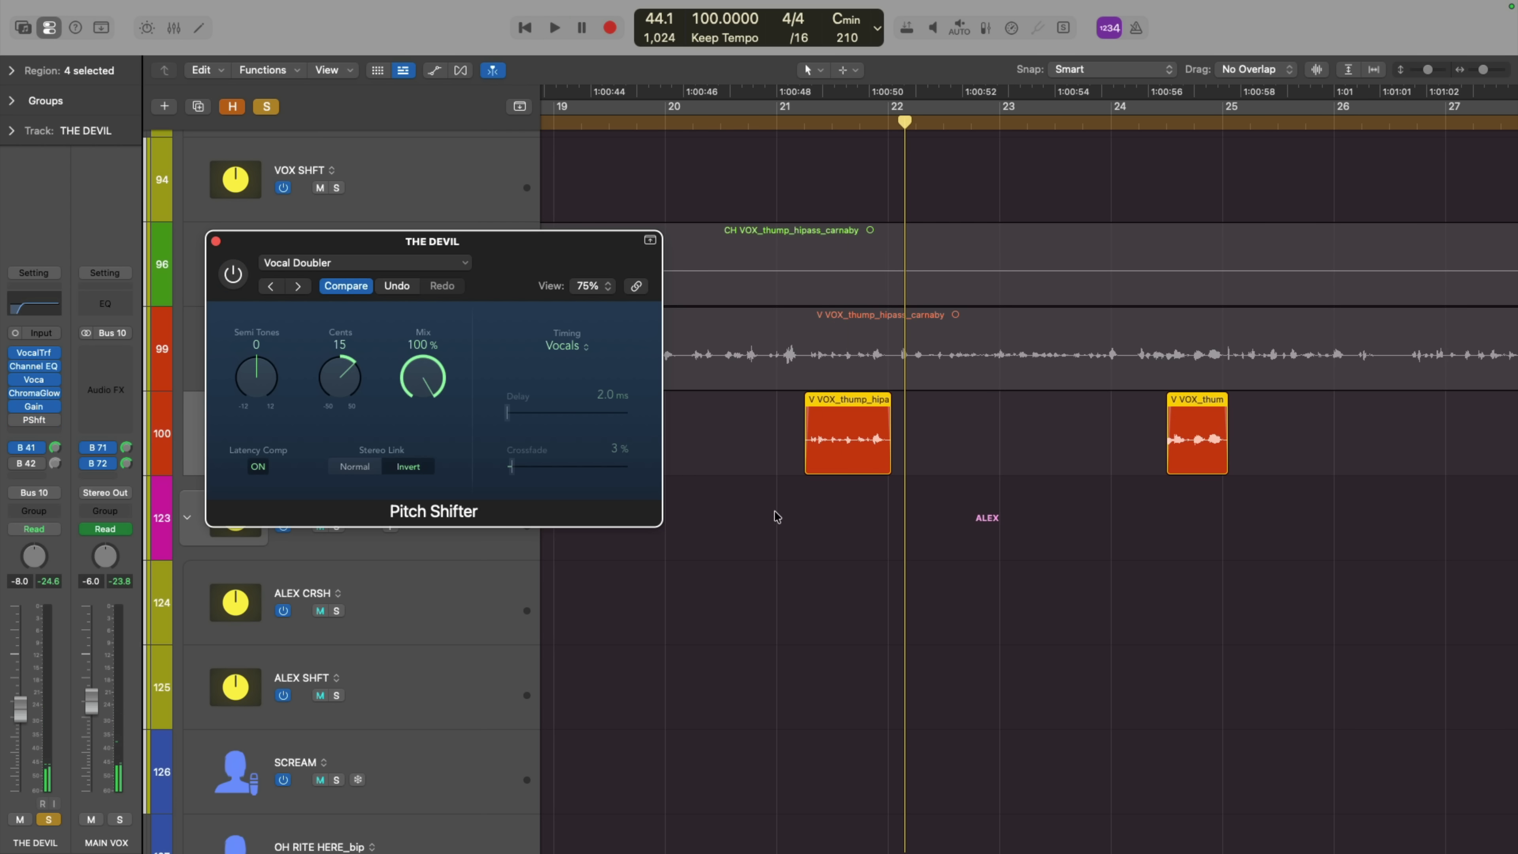
{"action": "key", "text": "space"}
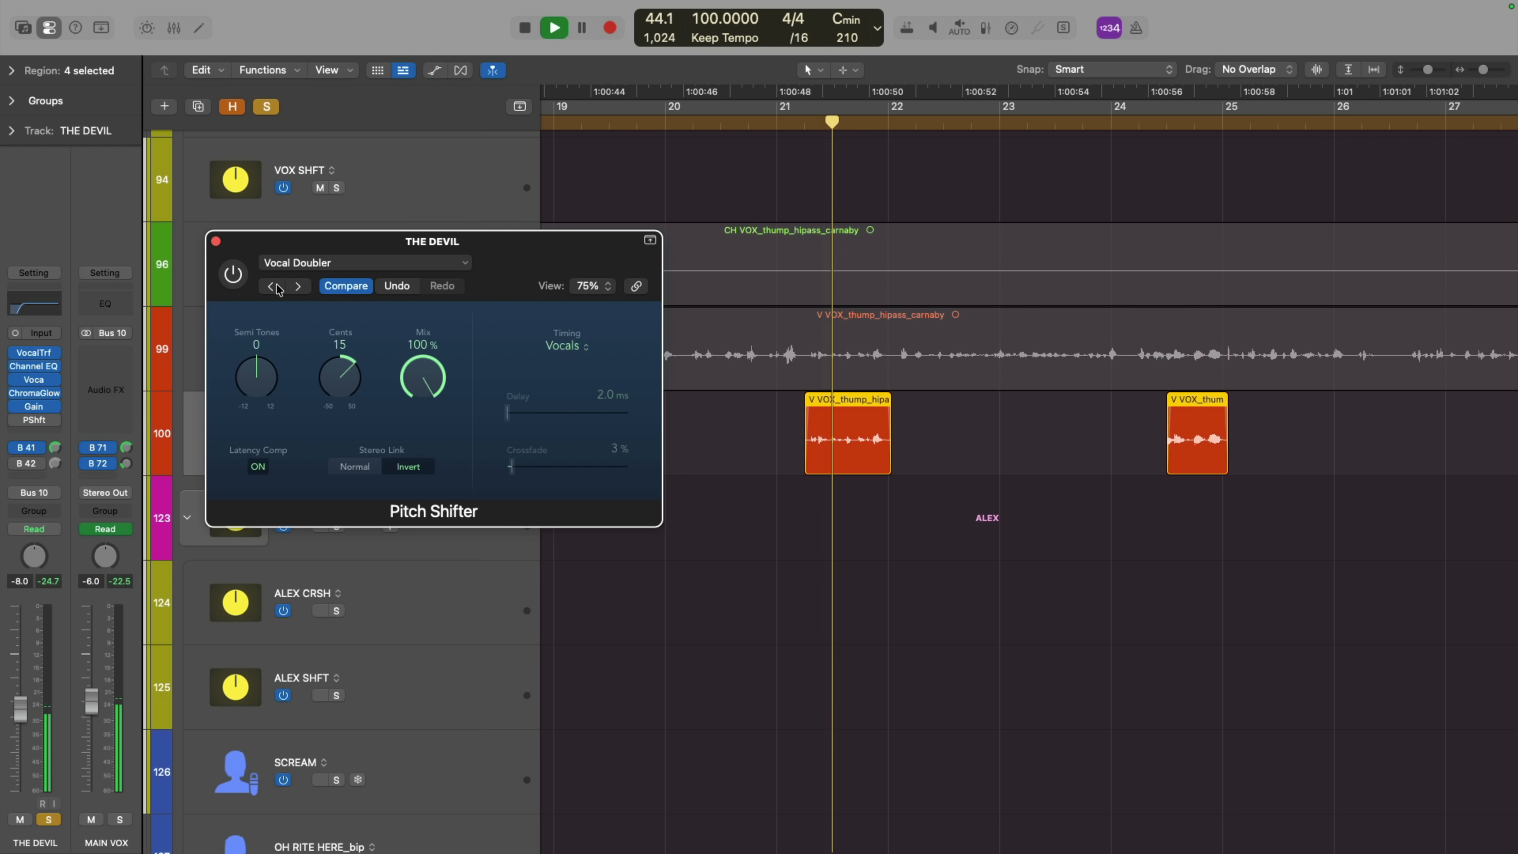
{"action": "left_click", "coordinate": [233, 274]}
{"action": "key", "text": "space"}
{"action": "key", "text": "space"}
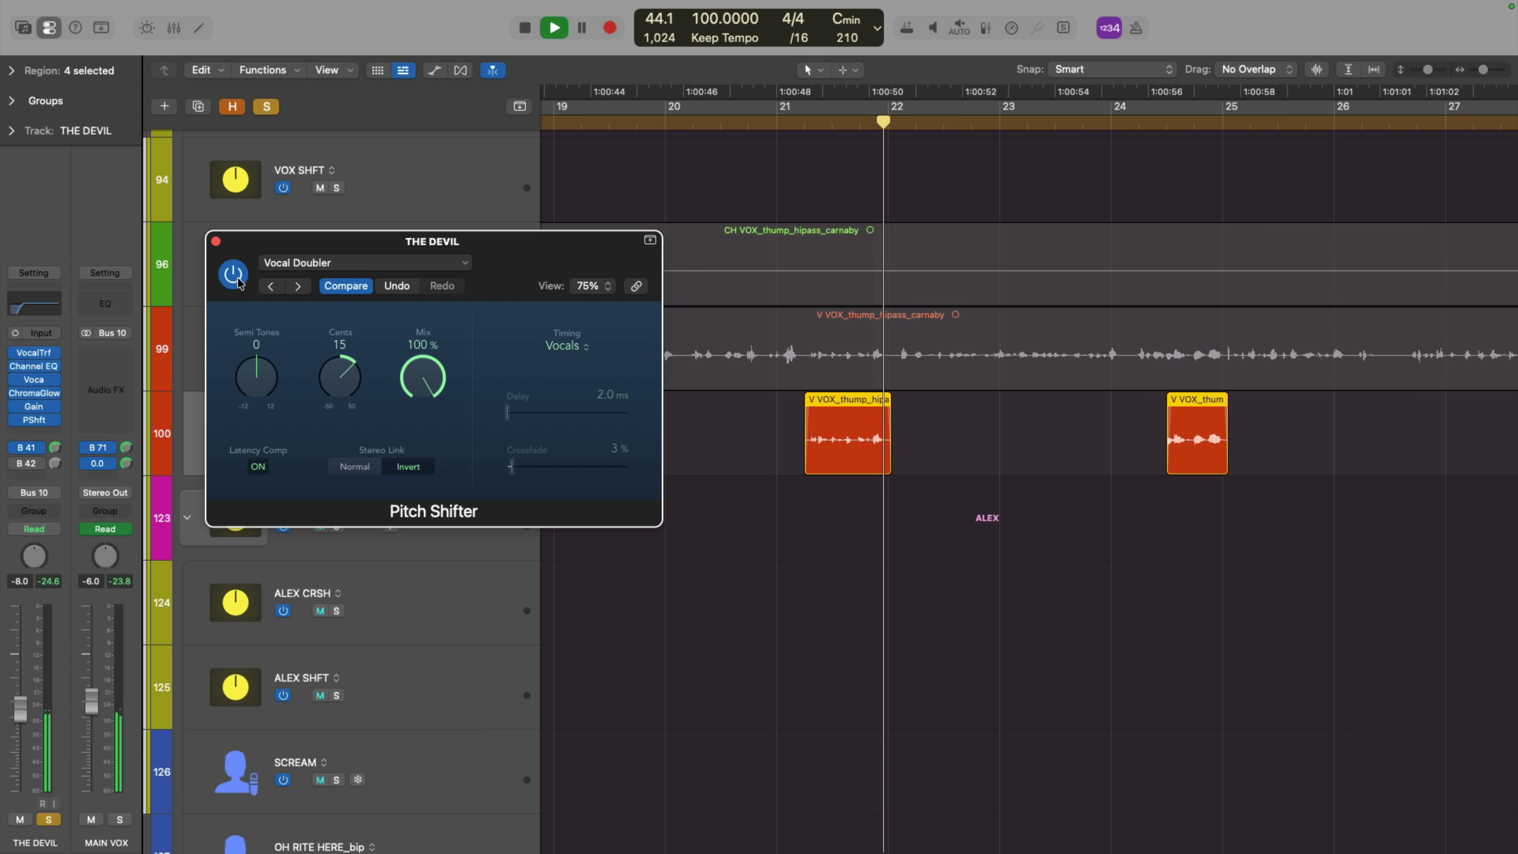
{"action": "key", "text": "space"}
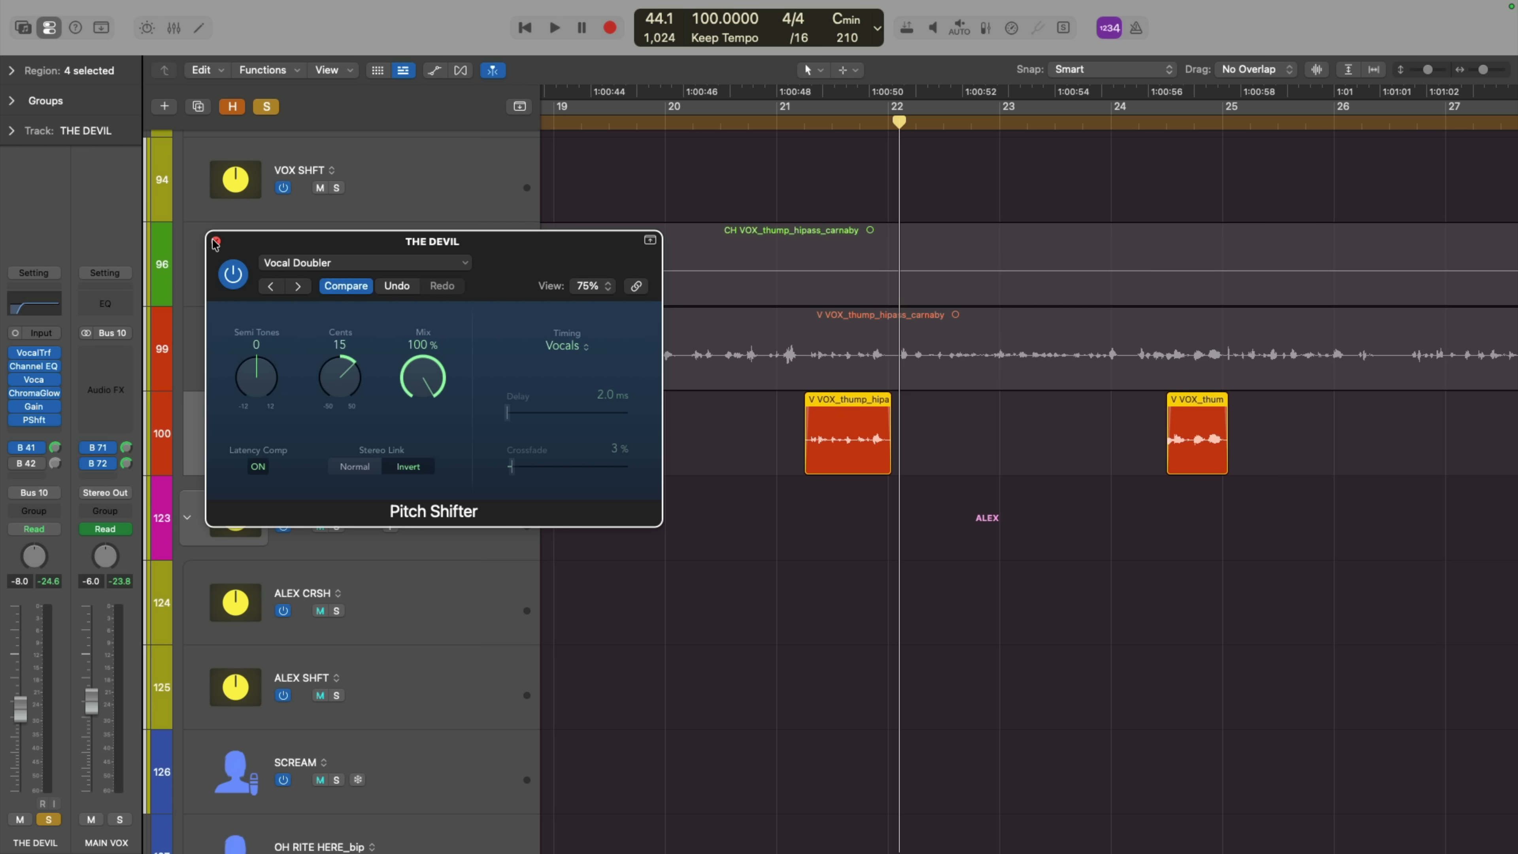
{"action": "left_click", "coordinate": [215, 242]}
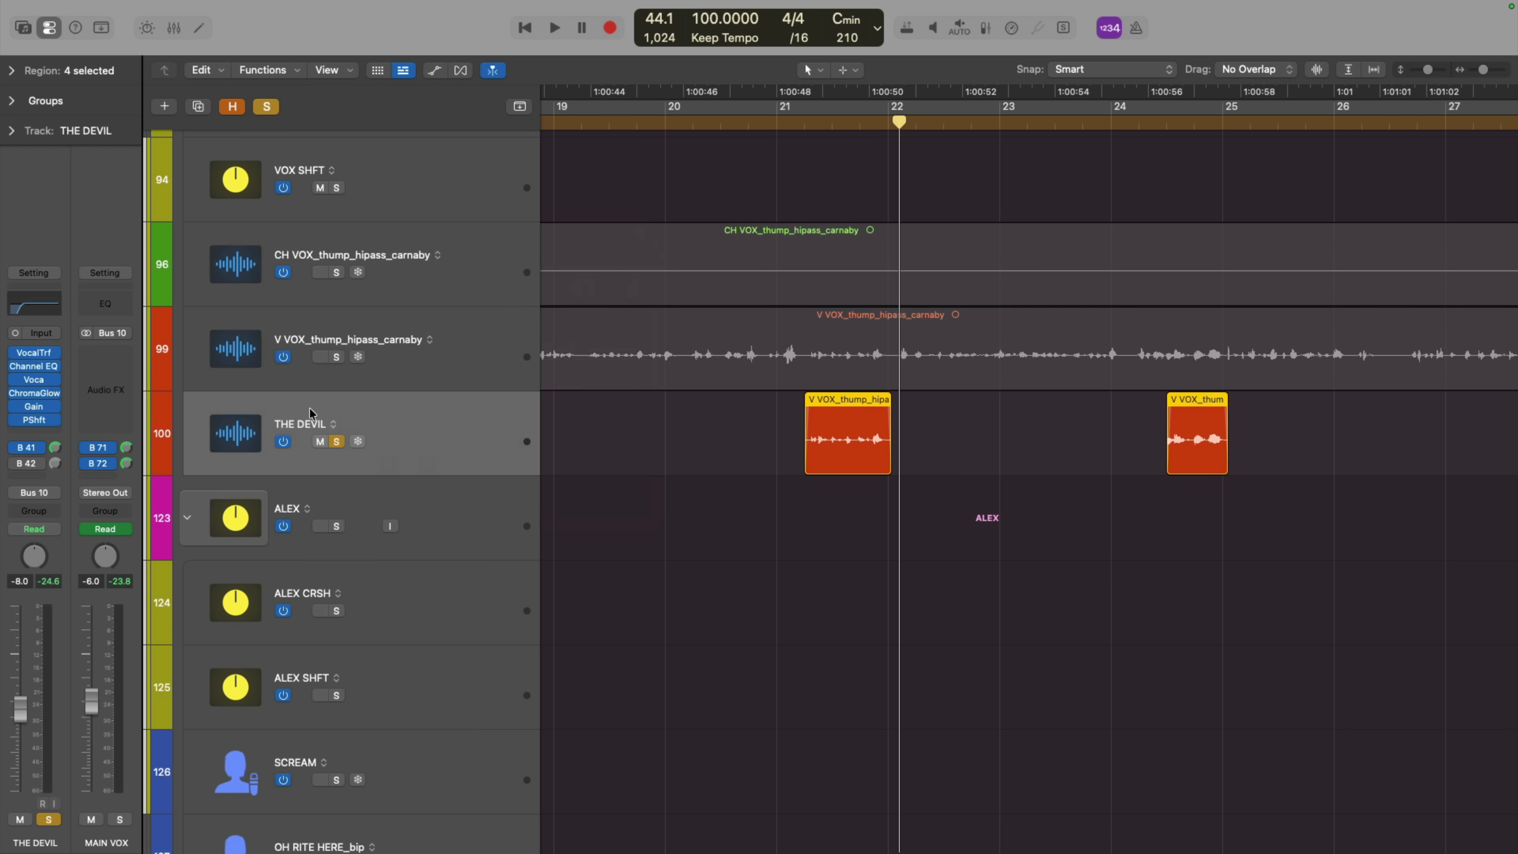
- Take the THE DEVIL track out of solo, collapse all track stacks, and deselect all regions
{"action": "left_click", "coordinate": [335, 441]}
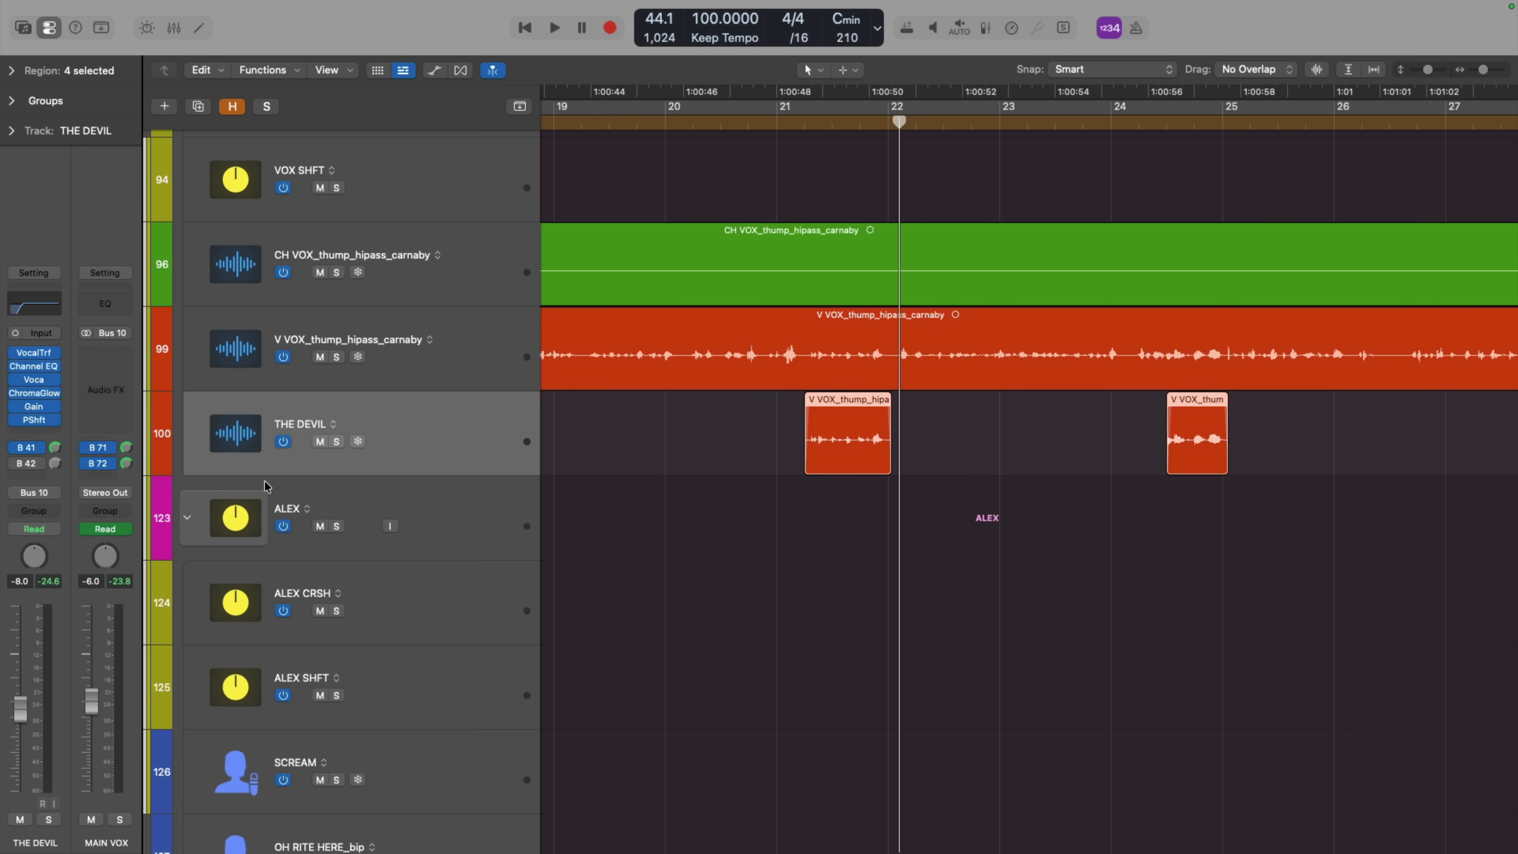
{"action": "left_click", "coordinate": [187, 516], "text": "alt"}
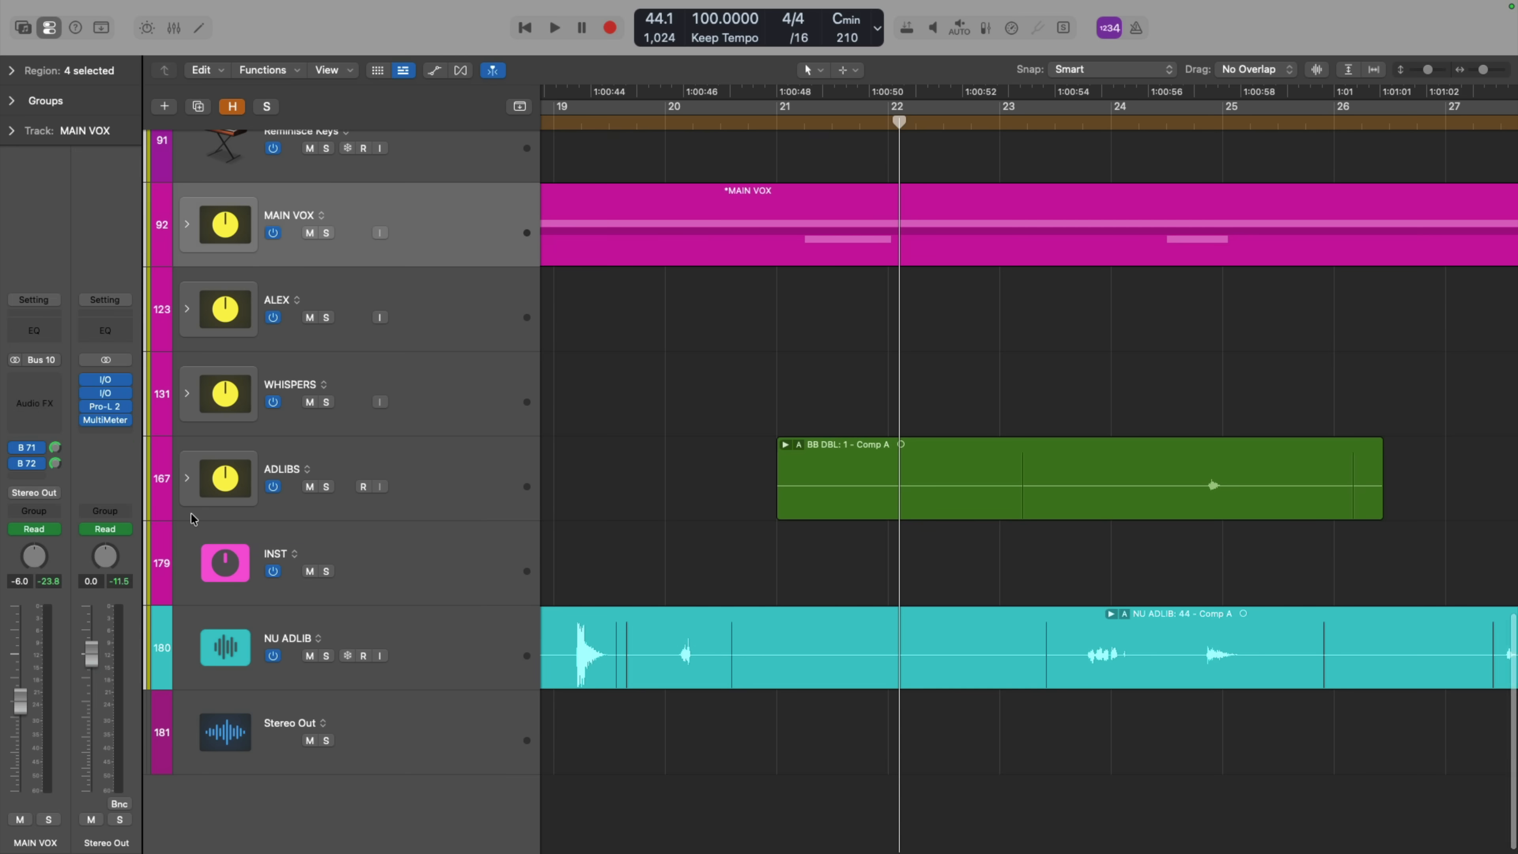
{"action": "key", "text": "super+a"}
{"action": "key", "text": "z"}
{"action": "left_click", "coordinate": [607, 382]}
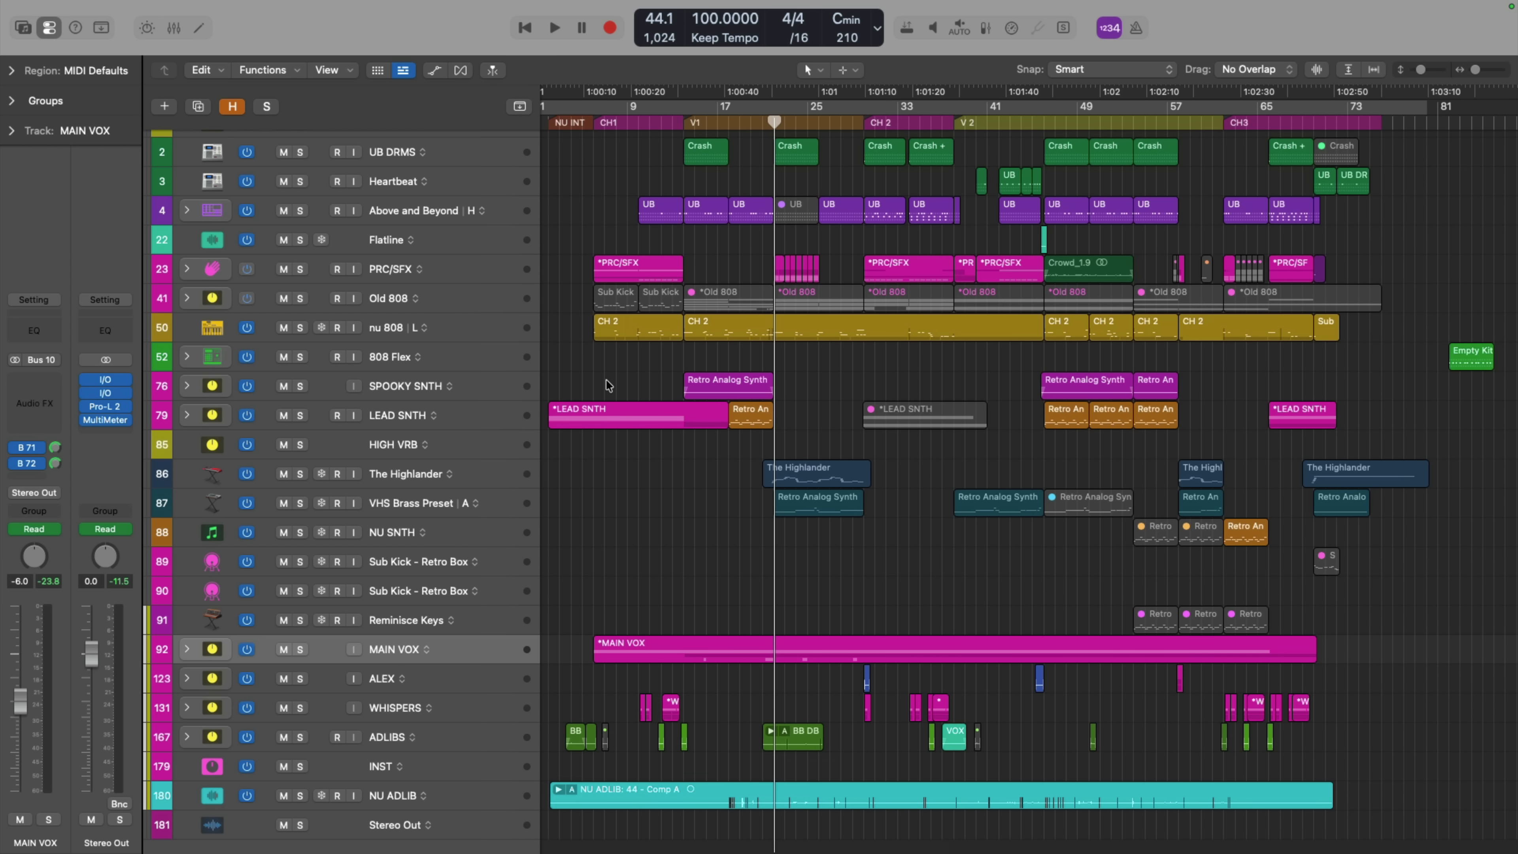
- Show the note pad and switch it to the project notes
{"action": "key", "text": "alt+super+p"}
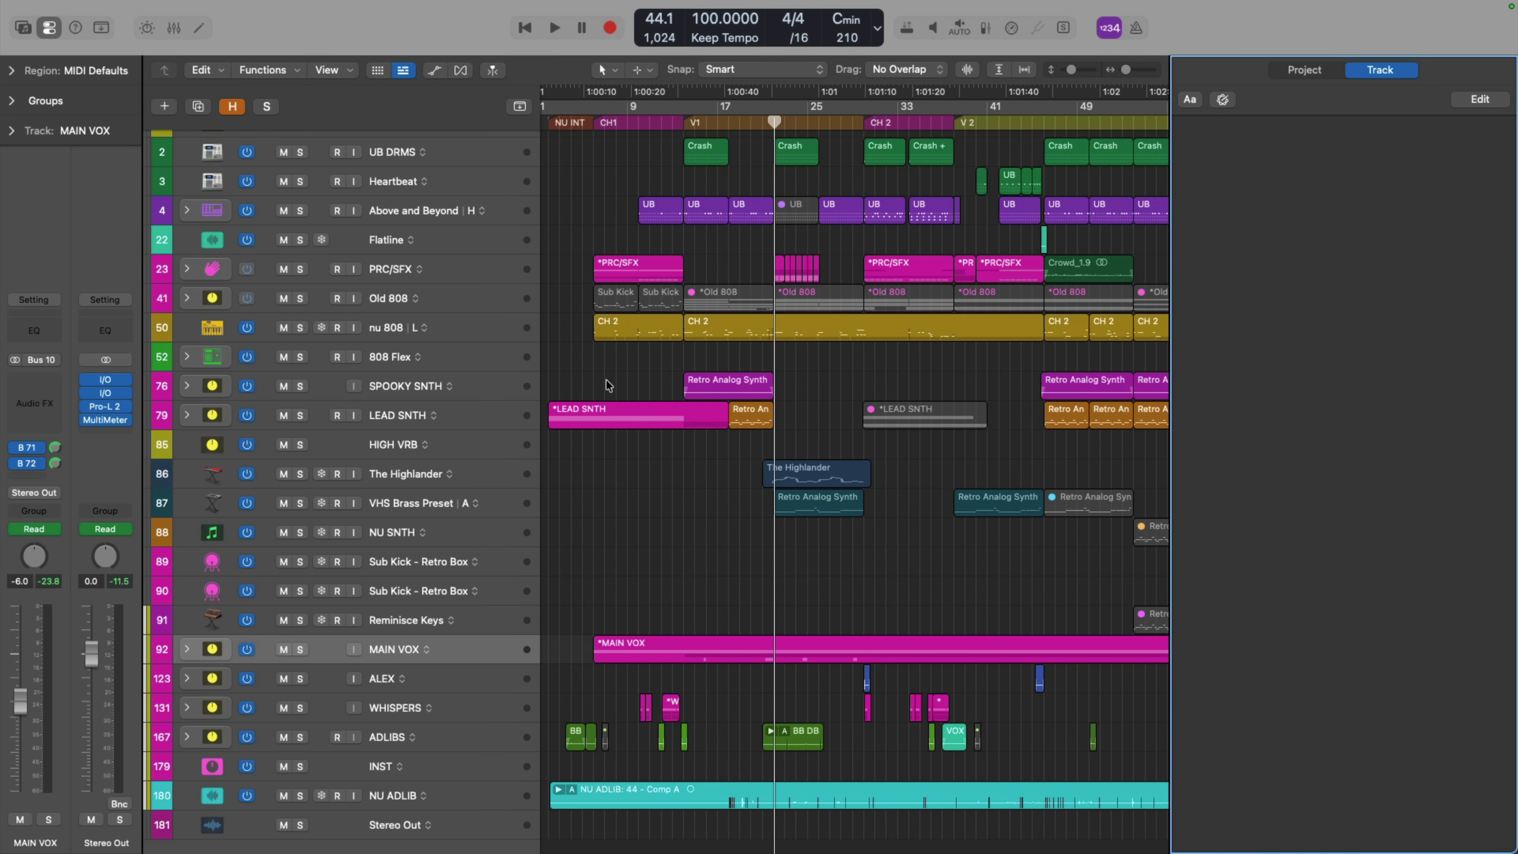
{"action": "left_click", "coordinate": [1304, 72]}
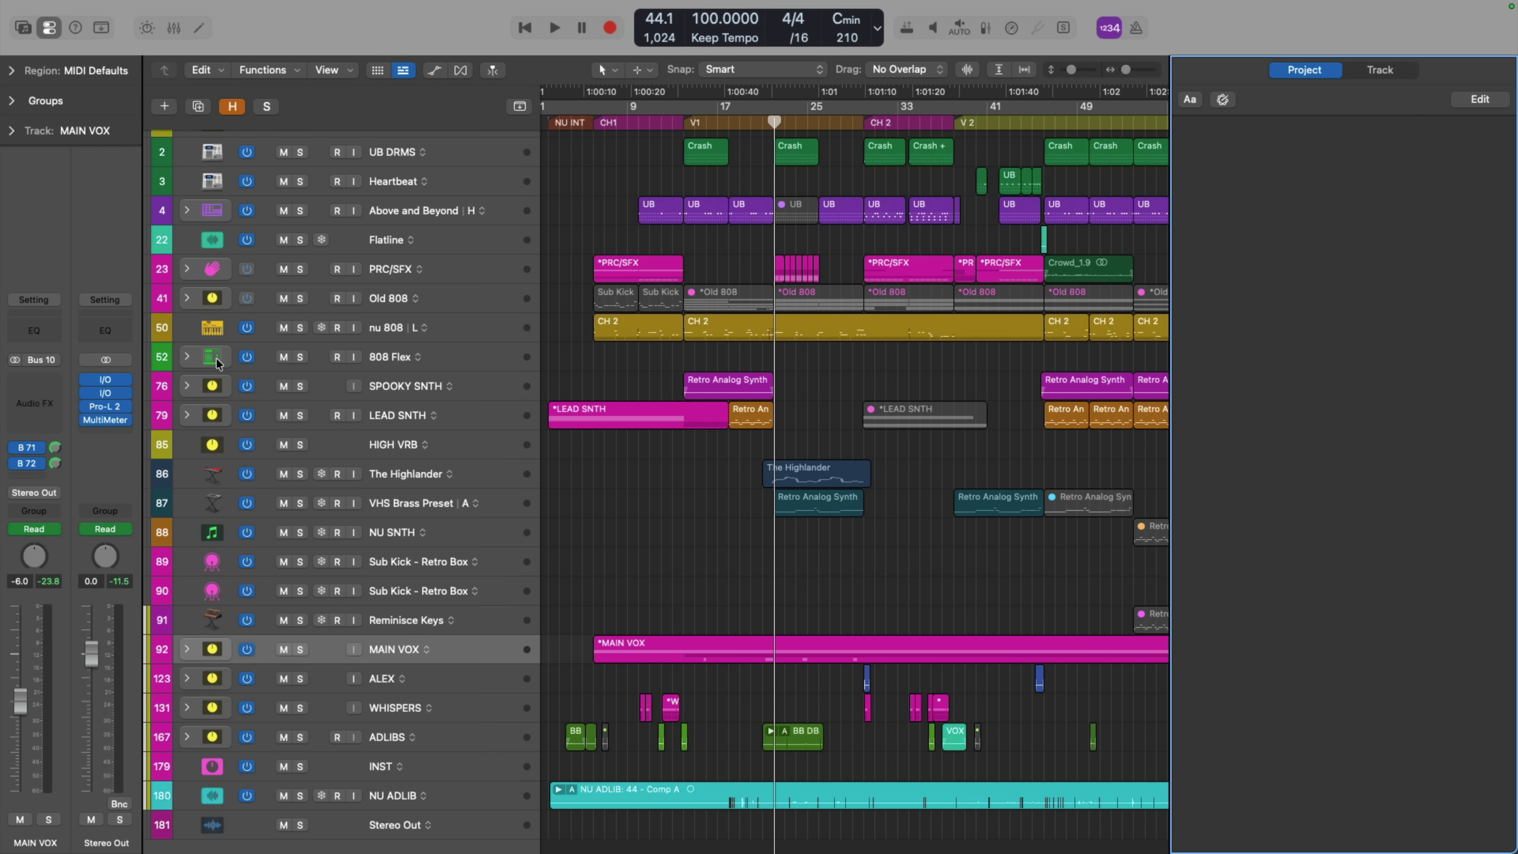
- Open both I/O plug-ins on Stereo Out side by side, examine their hardware routing, and close them
{"action": "left_click", "coordinate": [106, 393]}
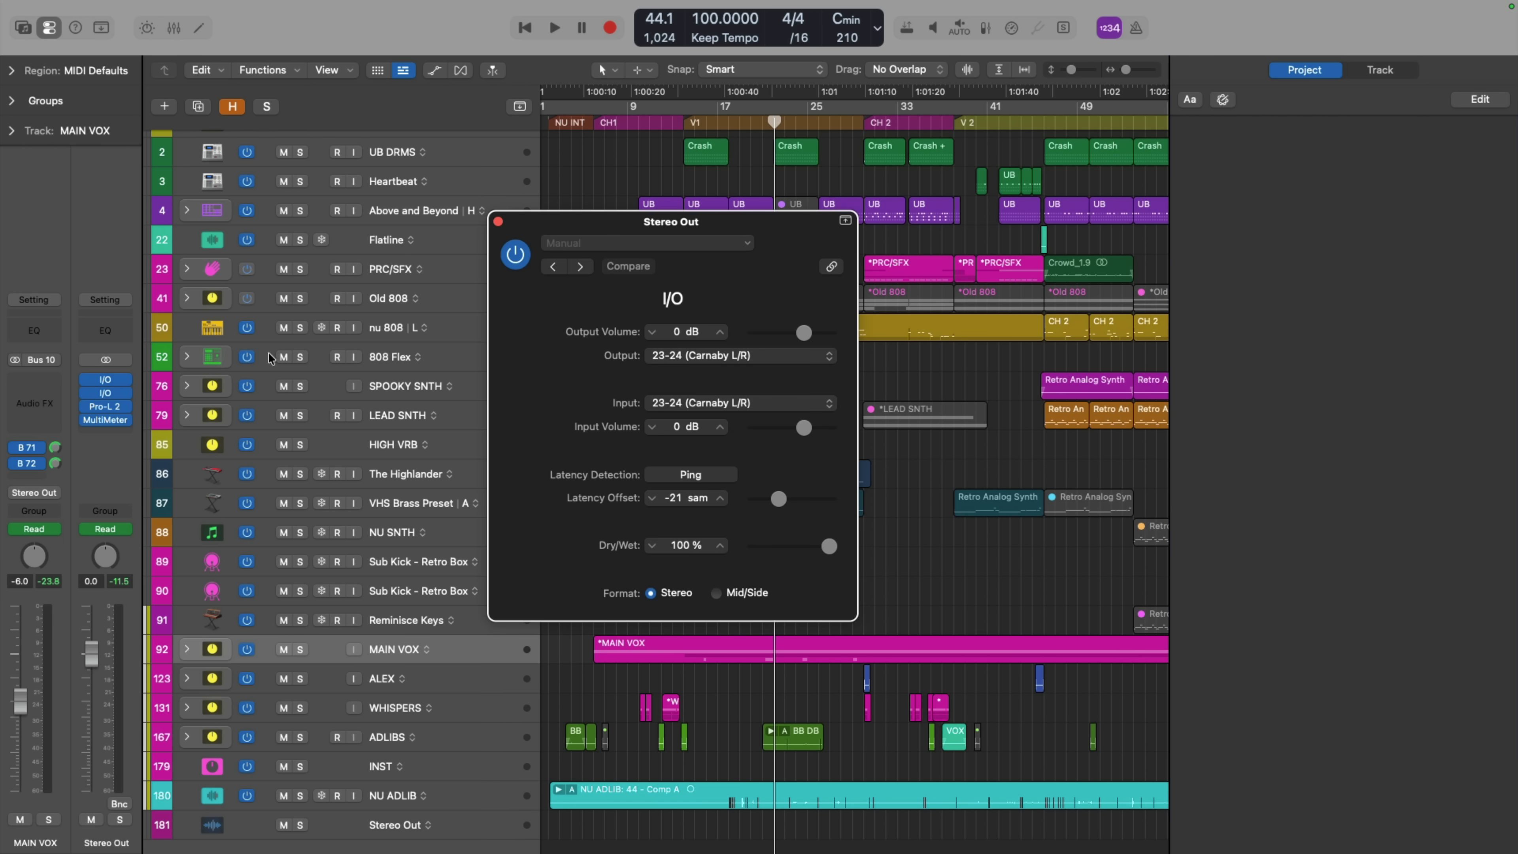
{"action": "left_click_drag", "start_coordinate": [805, 223], "coordinate": [805, 124]}
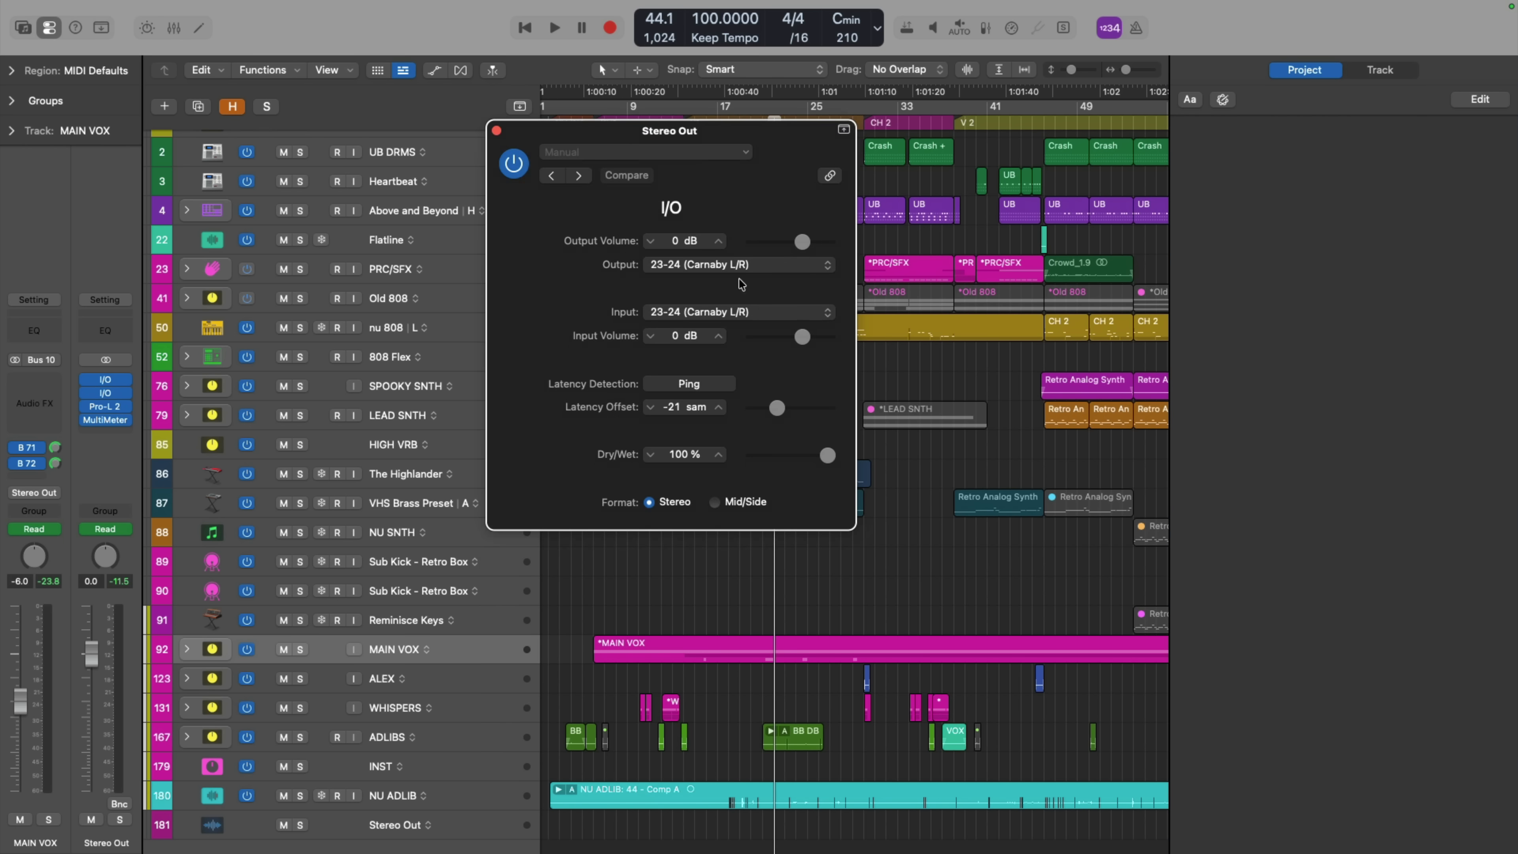
{"action": "left_click", "coordinate": [116, 392]}
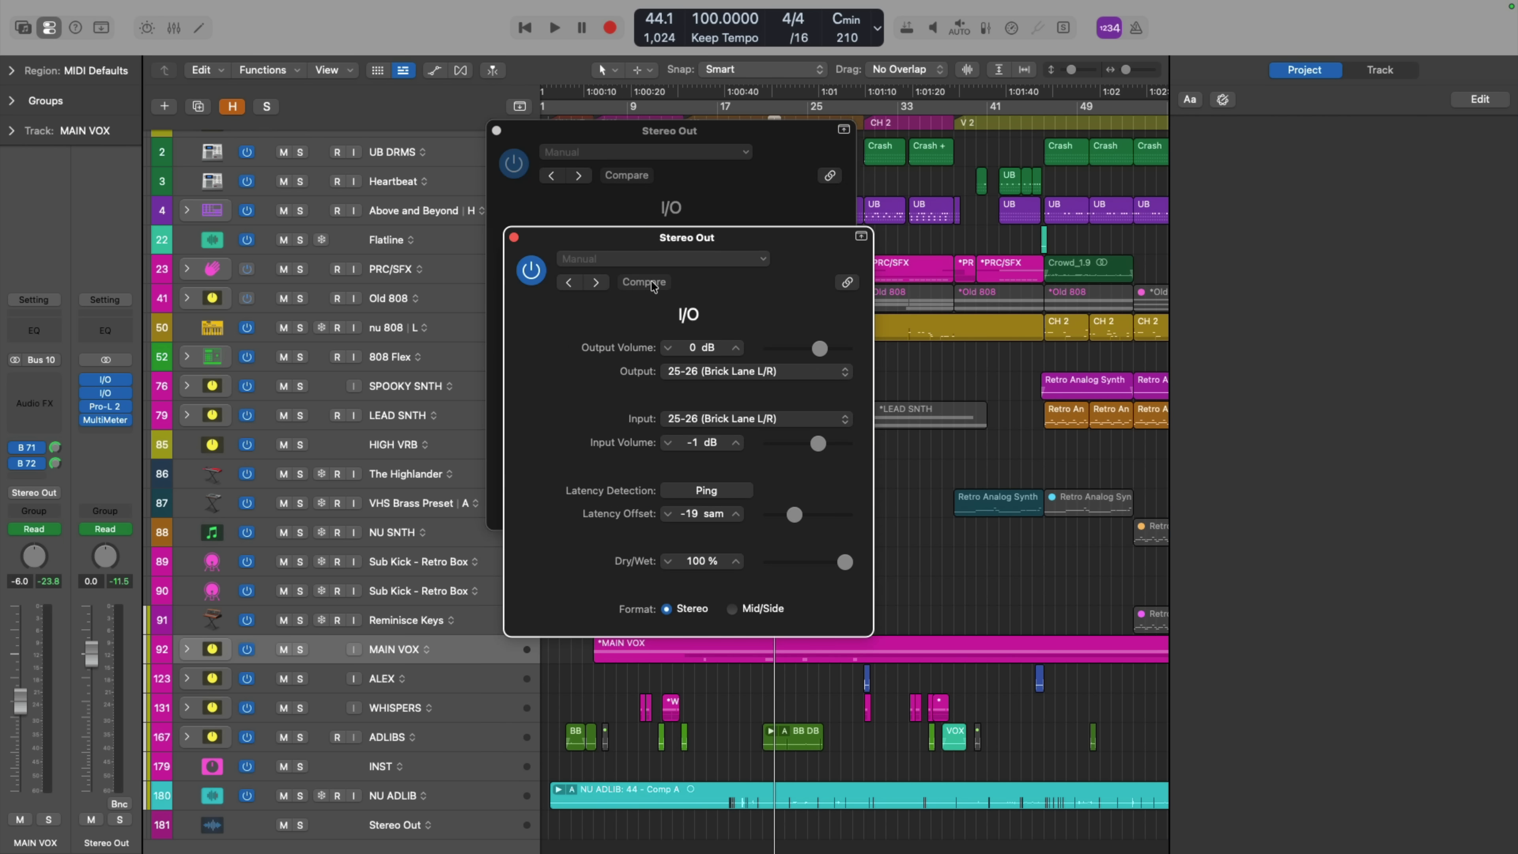
{"action": "left_click_drag", "start_coordinate": [746, 247], "coordinate": [1072, 299]}
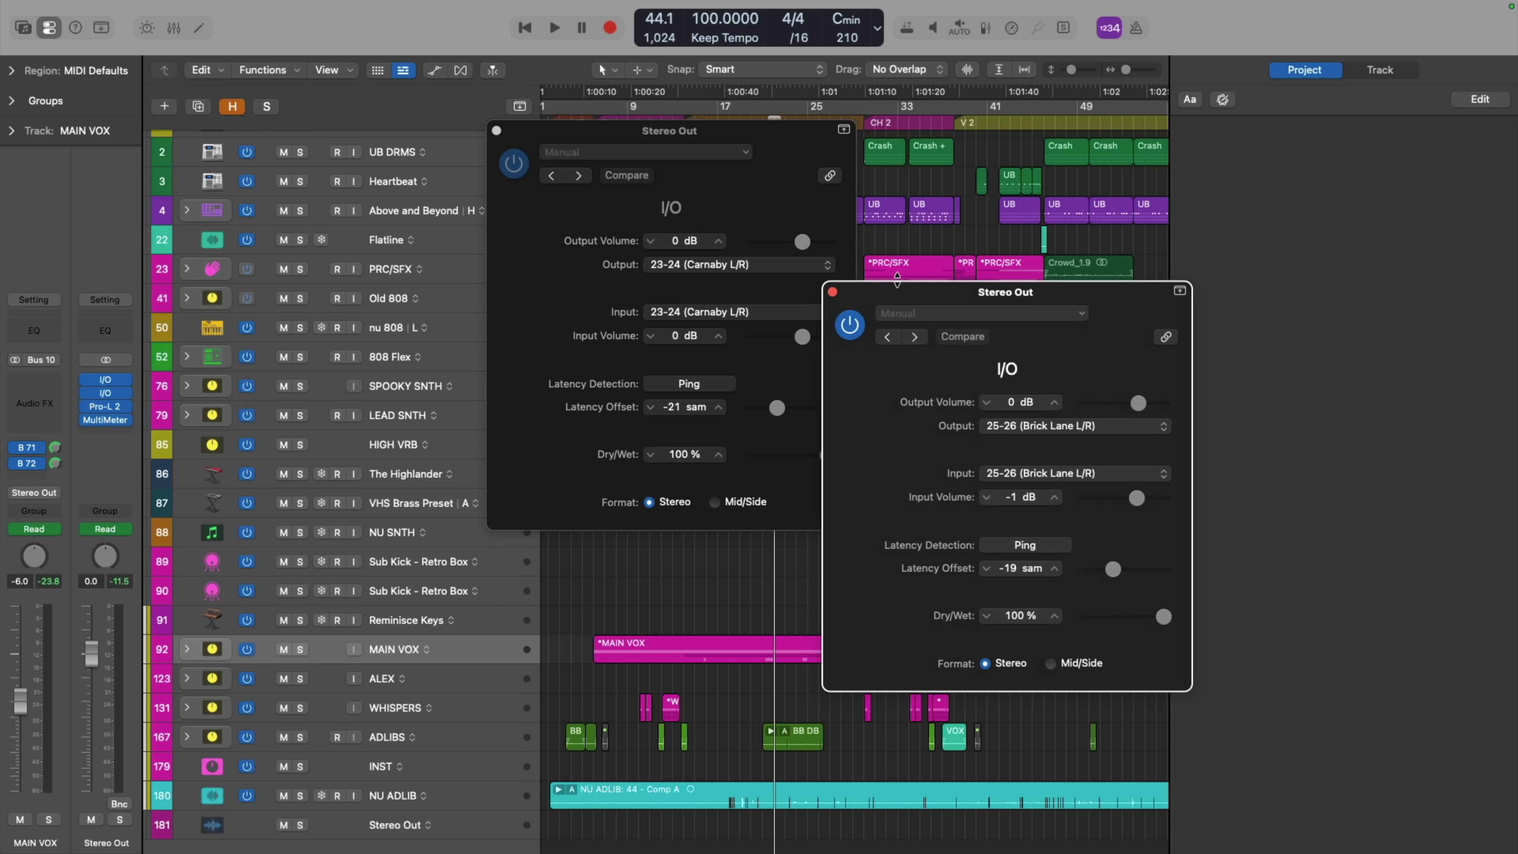
{"action": "left_click", "coordinate": [777, 174]}
{"action": "left_click", "coordinate": [1092, 299]}
{"action": "left_click", "coordinate": [833, 292], "text": "alt"}
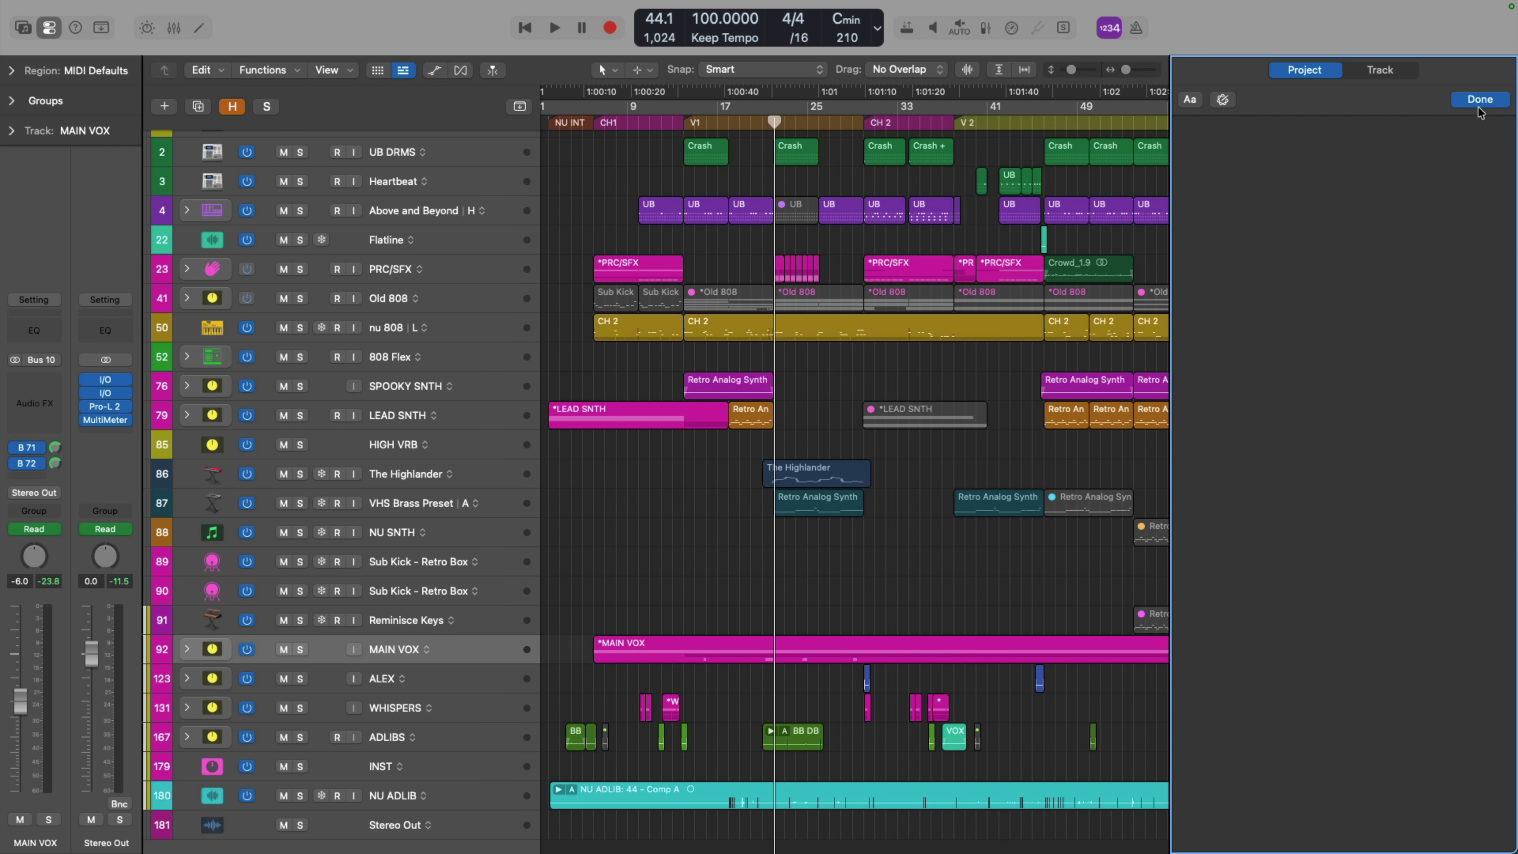
- Insert an iPhone photo of the outboard gear settings into the project notes, finish editing, and hide the notes
{"action": "right_click", "coordinate": [1264, 173]}
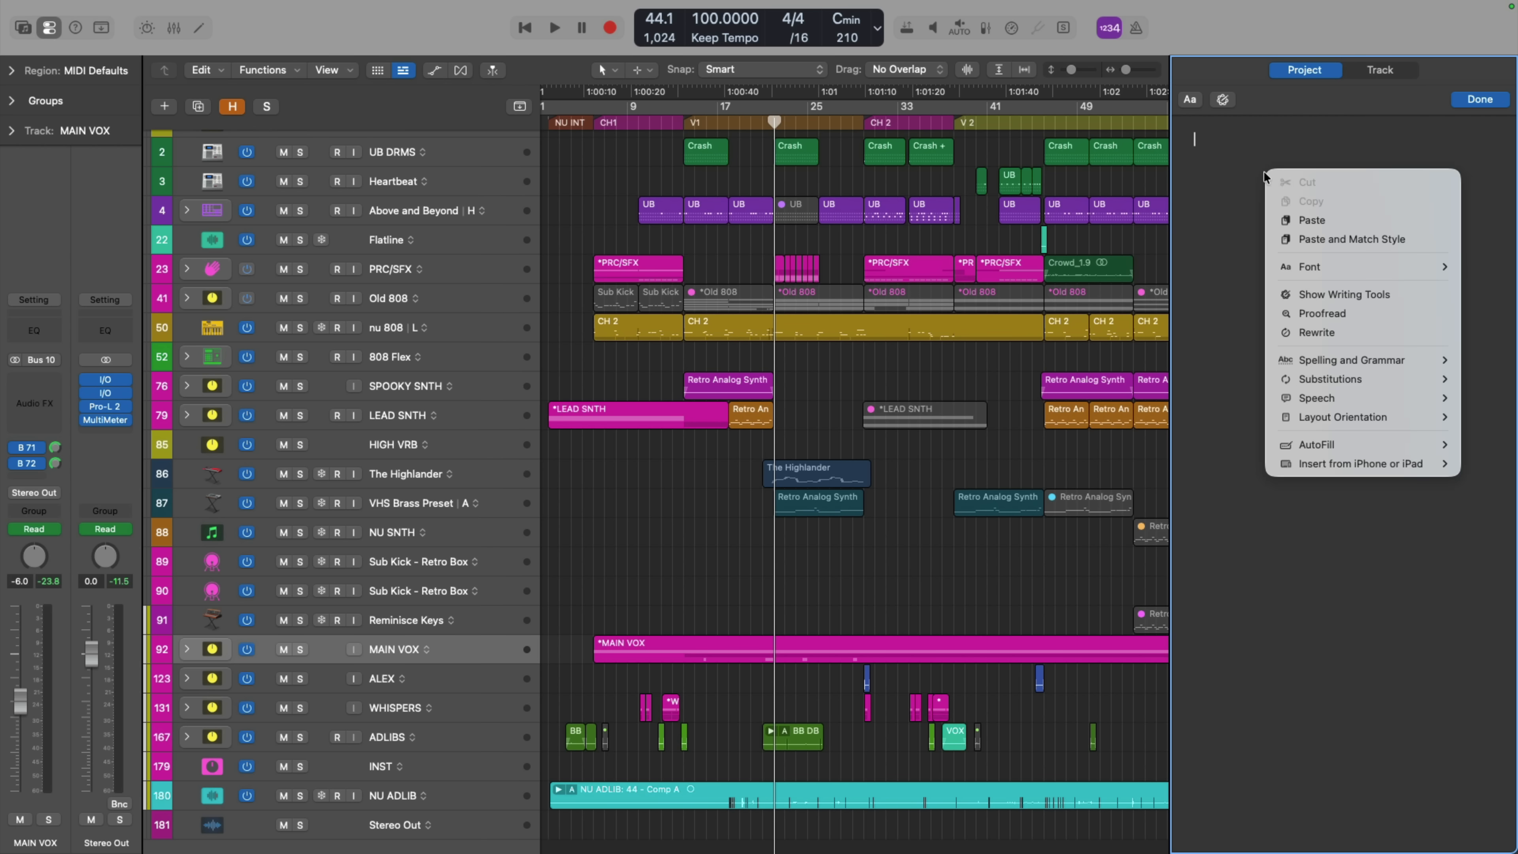
{"action": "mouse_move", "coordinate": [1274, 462]}
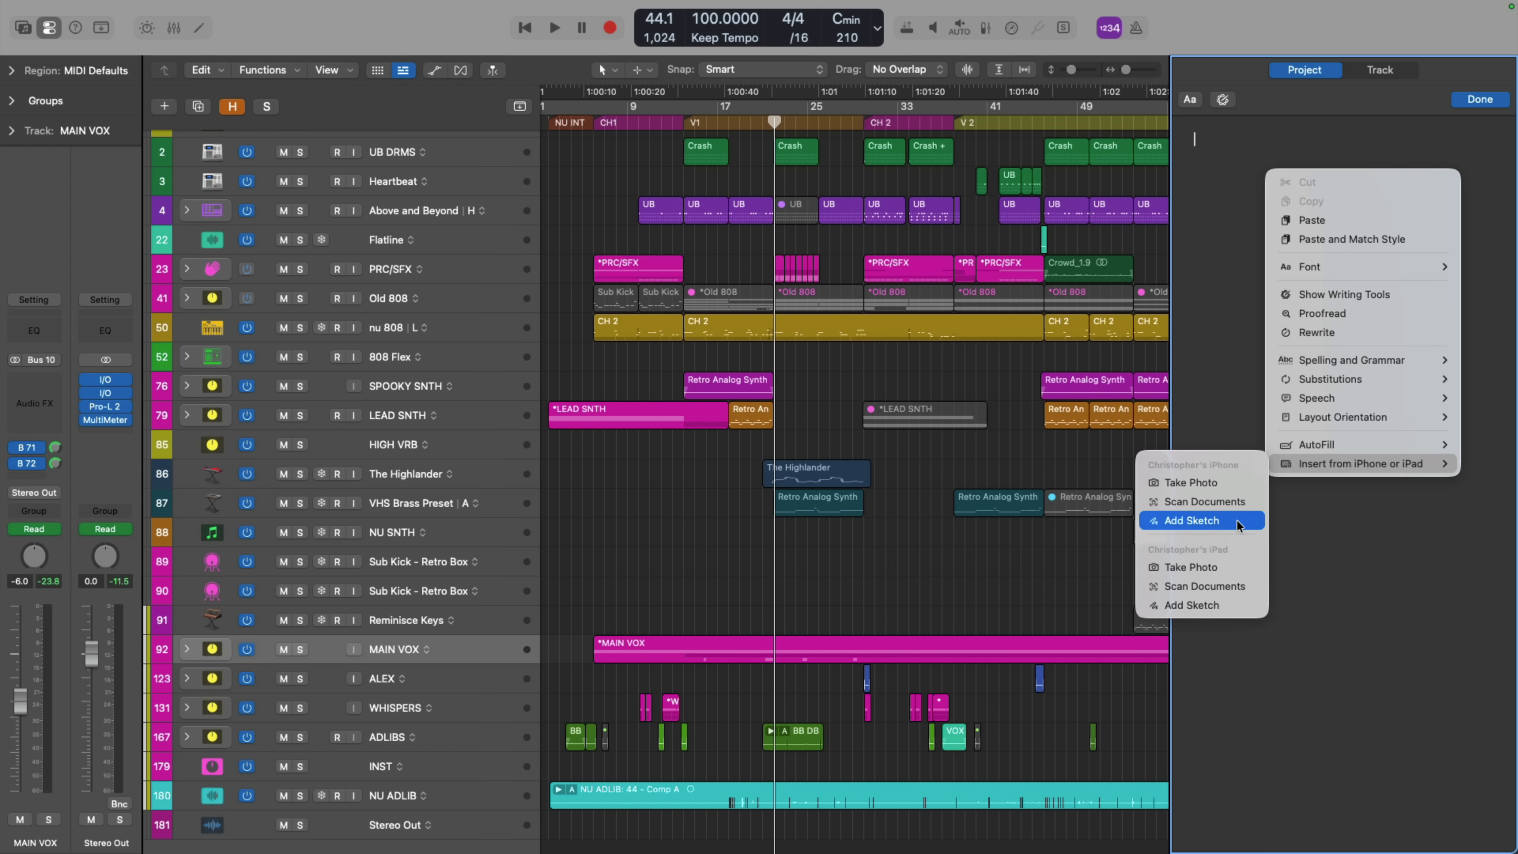
{"action": "left_click", "coordinate": [1236, 483]}
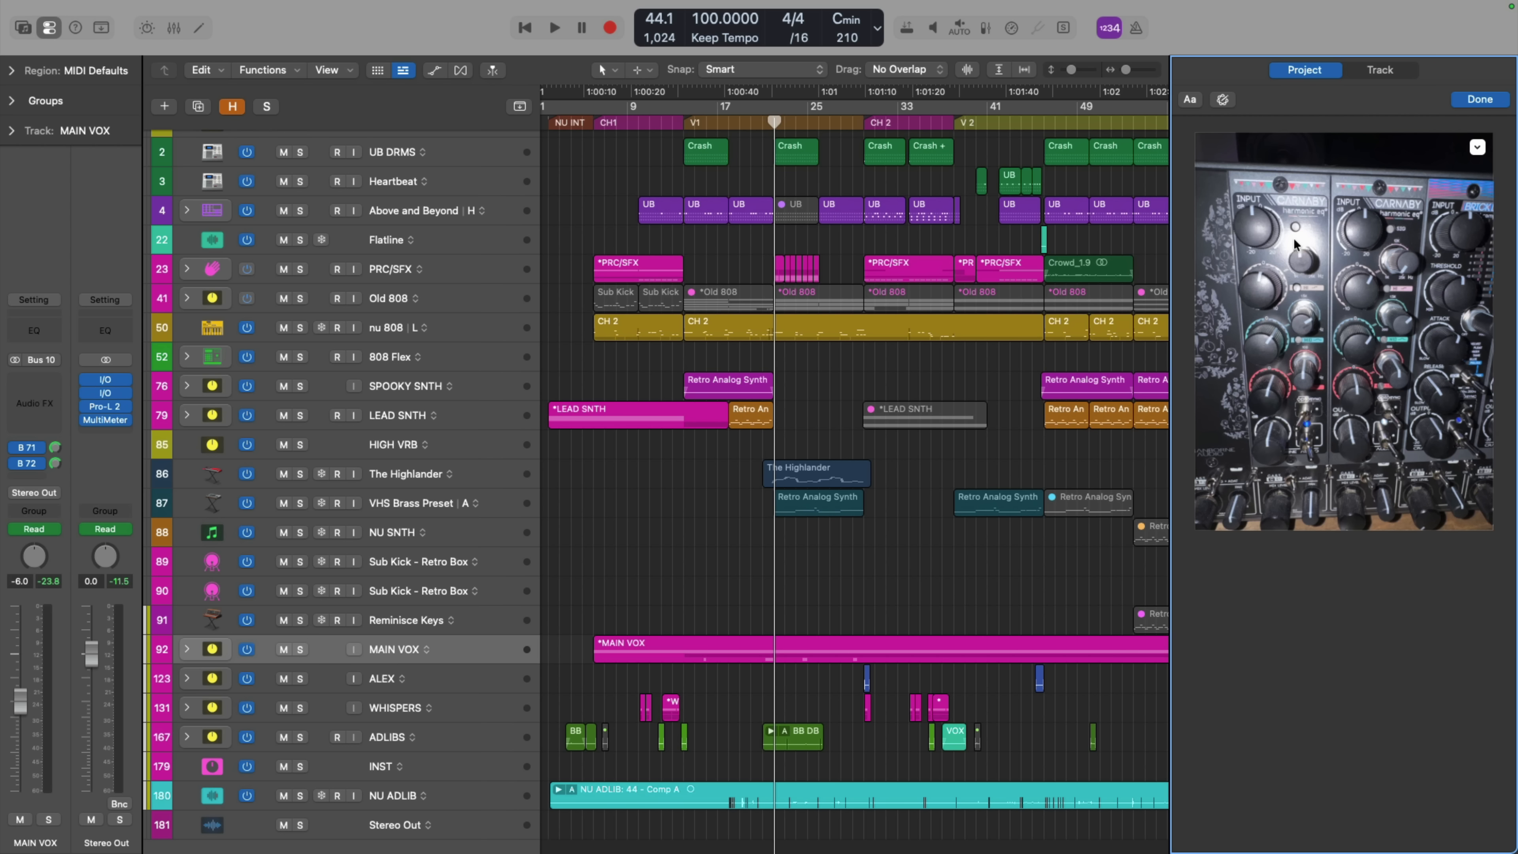
{"action": "left_click", "coordinate": [1468, 100]}
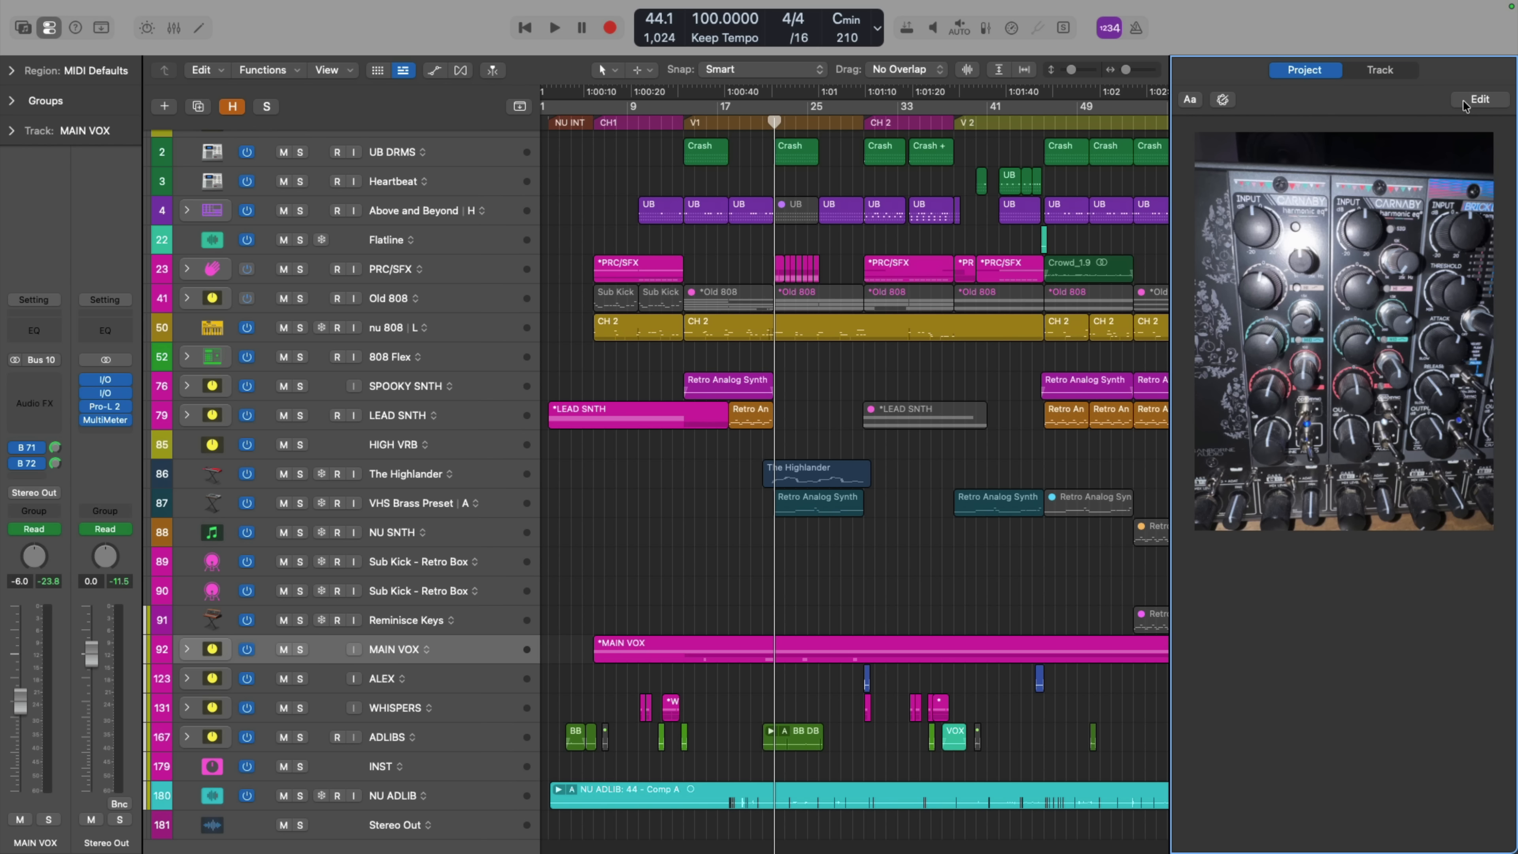
{"action": "key", "text": "alt+super+p"}
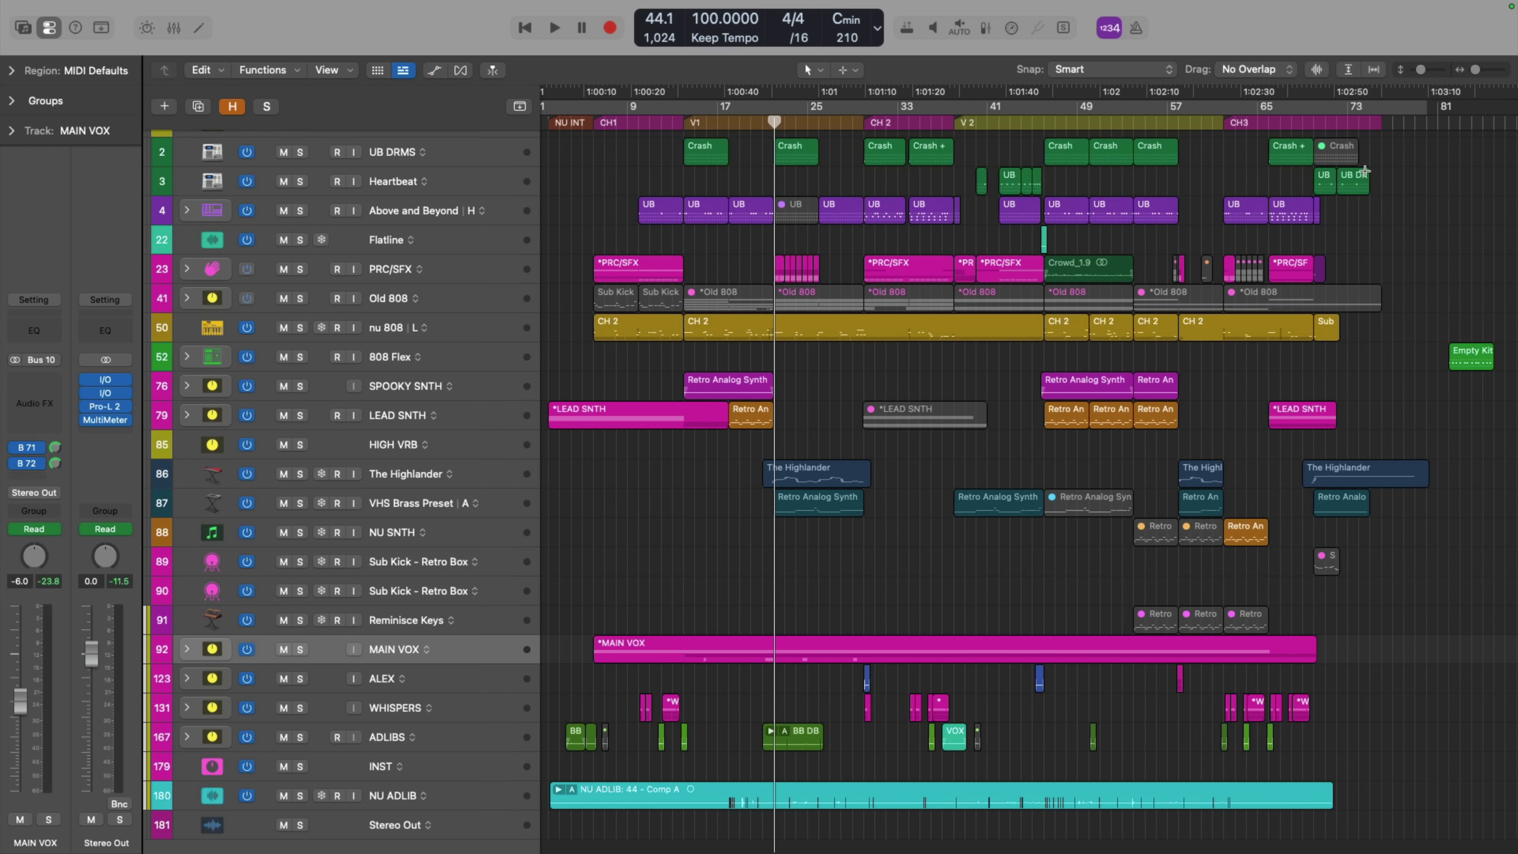
- Expand the MAIN VOX track stack and place the playhead at bar 38, at the start of V 2
{"action": "left_click", "coordinate": [188, 650]}
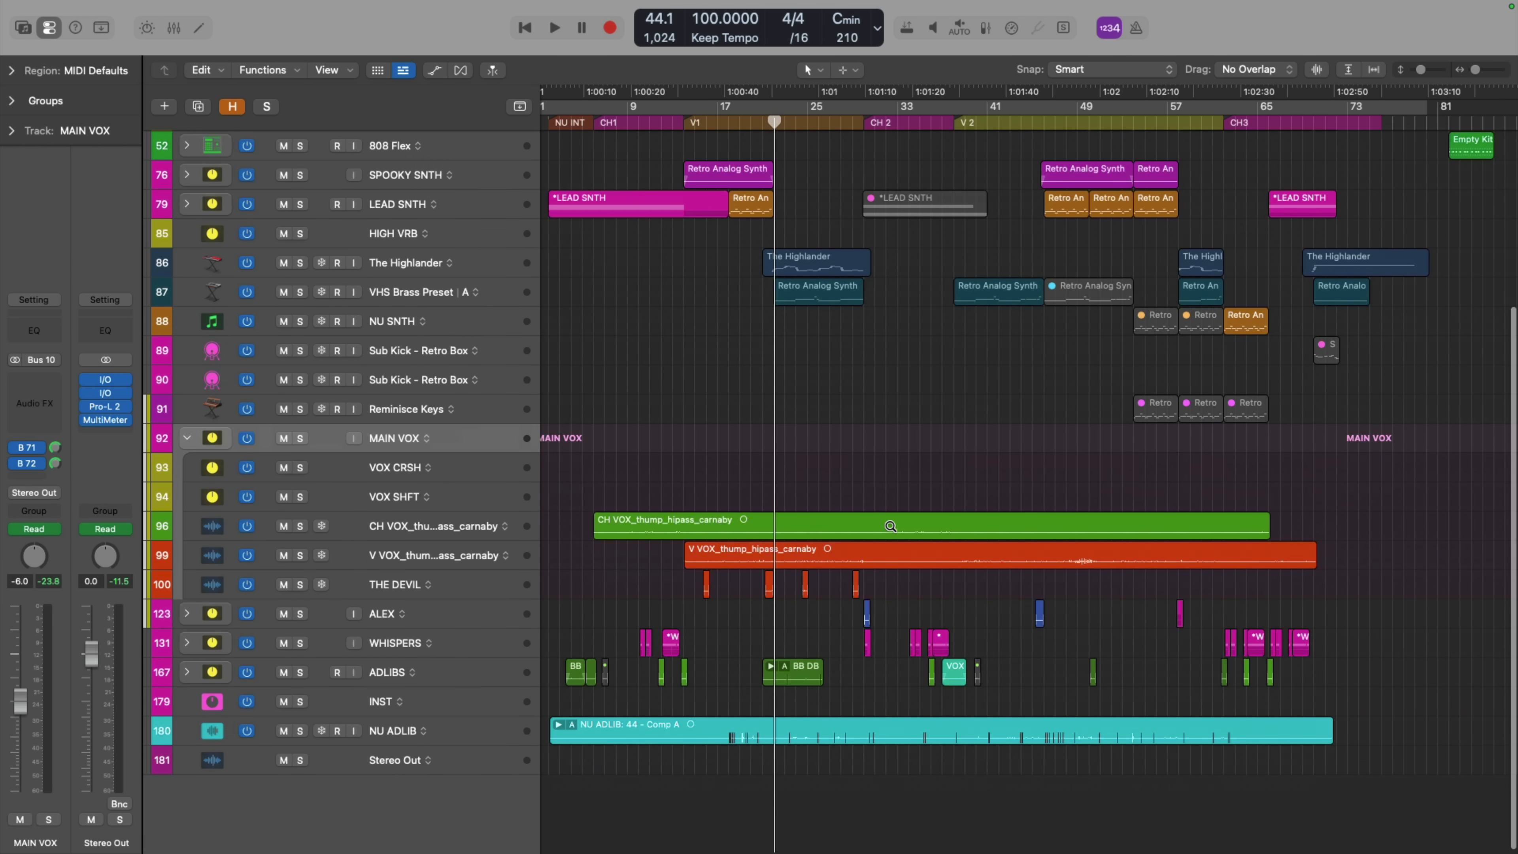
{"action": "left_click_drag", "start_coordinate": [914, 542], "coordinate": [1054, 717]}
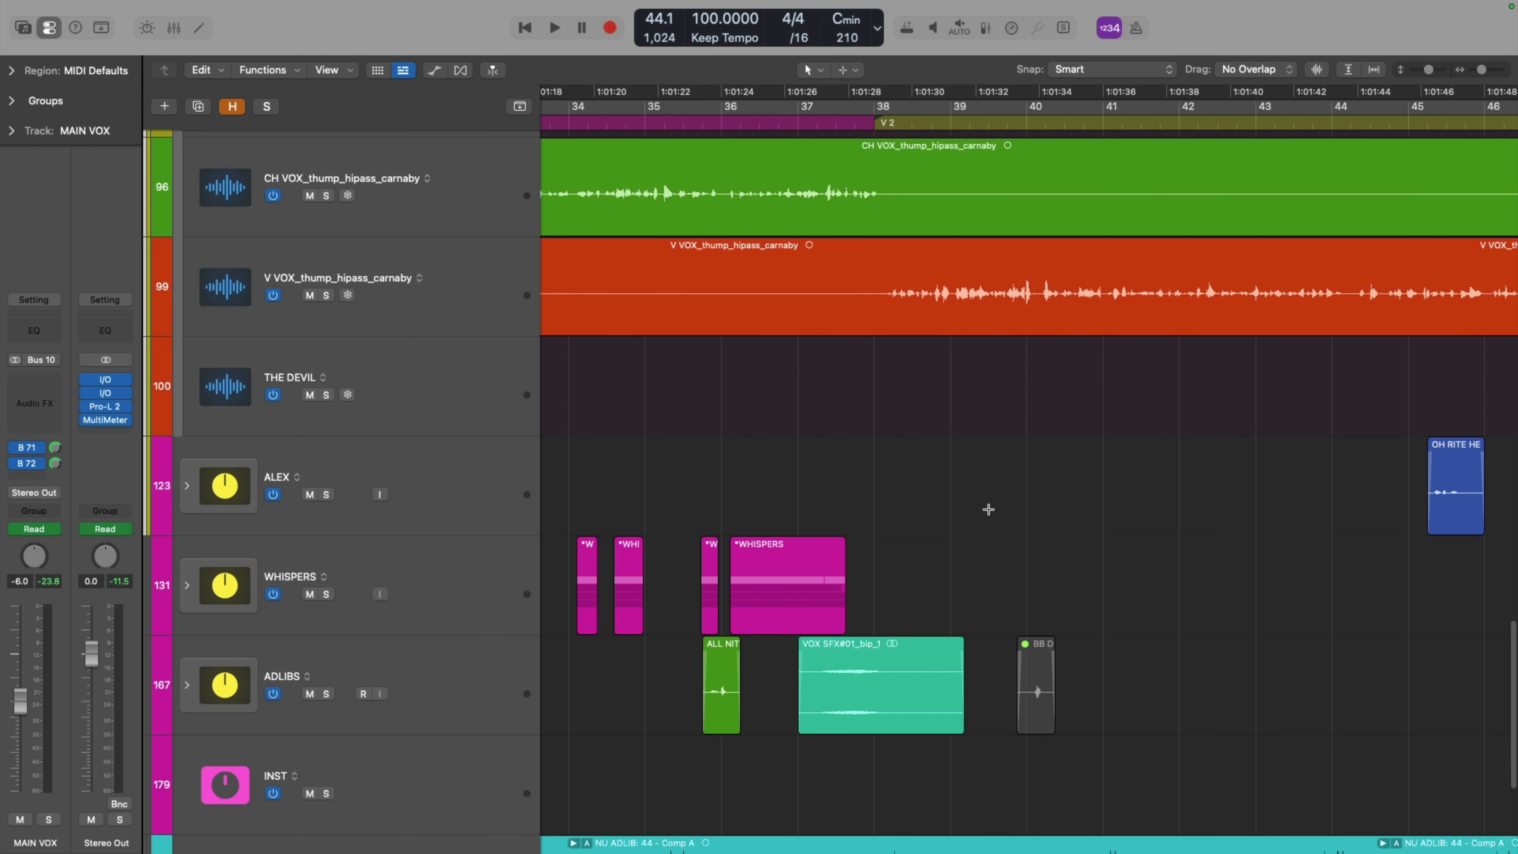
{"action": "left_click", "coordinate": [873, 121]}
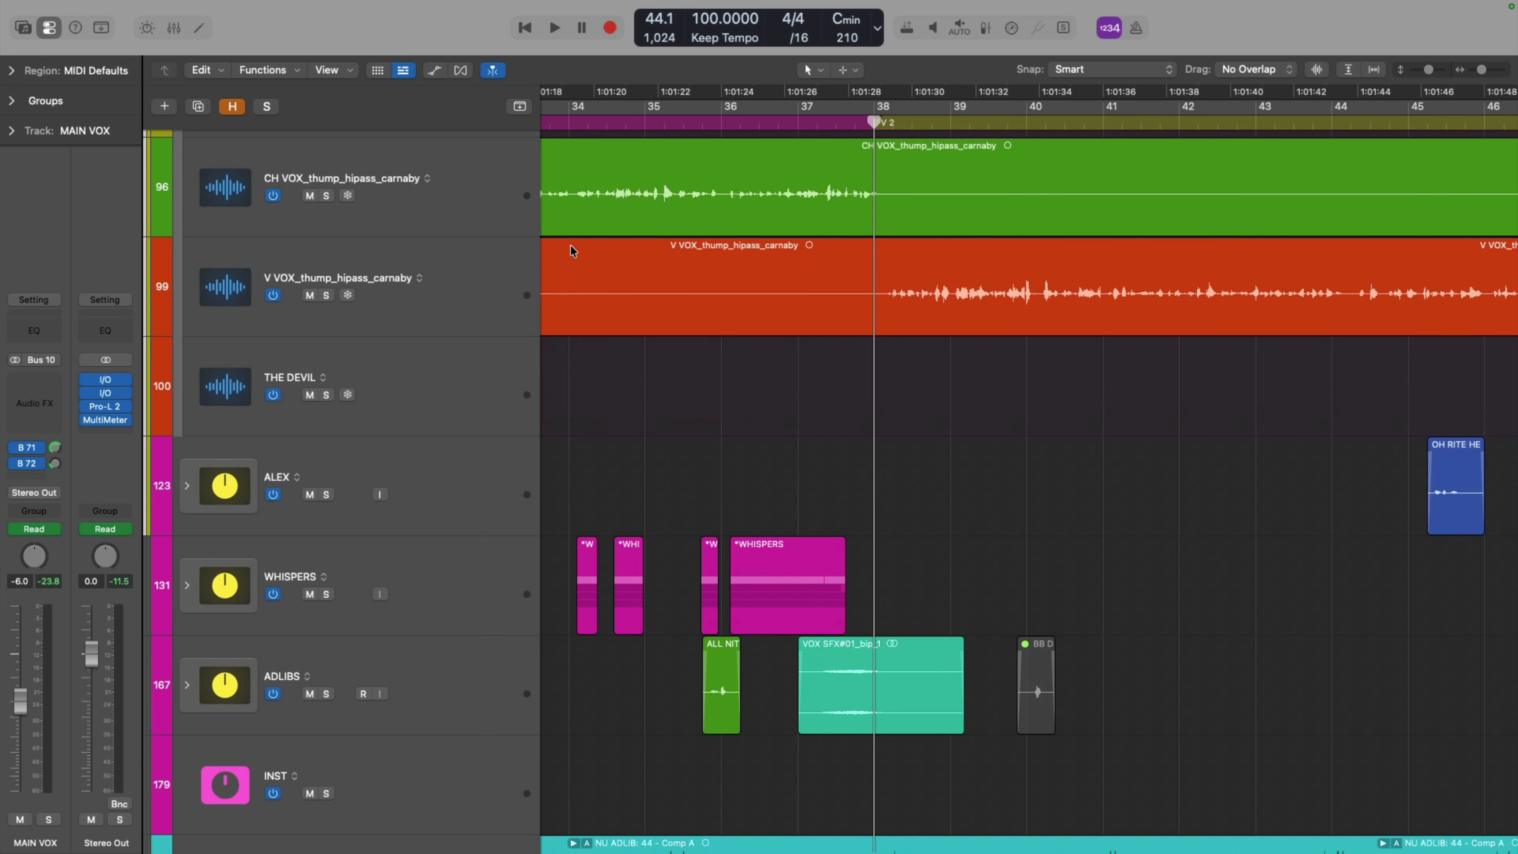
- Solo the V VOX_thump_hipass_carnaby track and play the vocal from the start of V 2
{"action": "left_click", "coordinate": [476, 264]}
{"action": "left_click", "coordinate": [327, 295]}
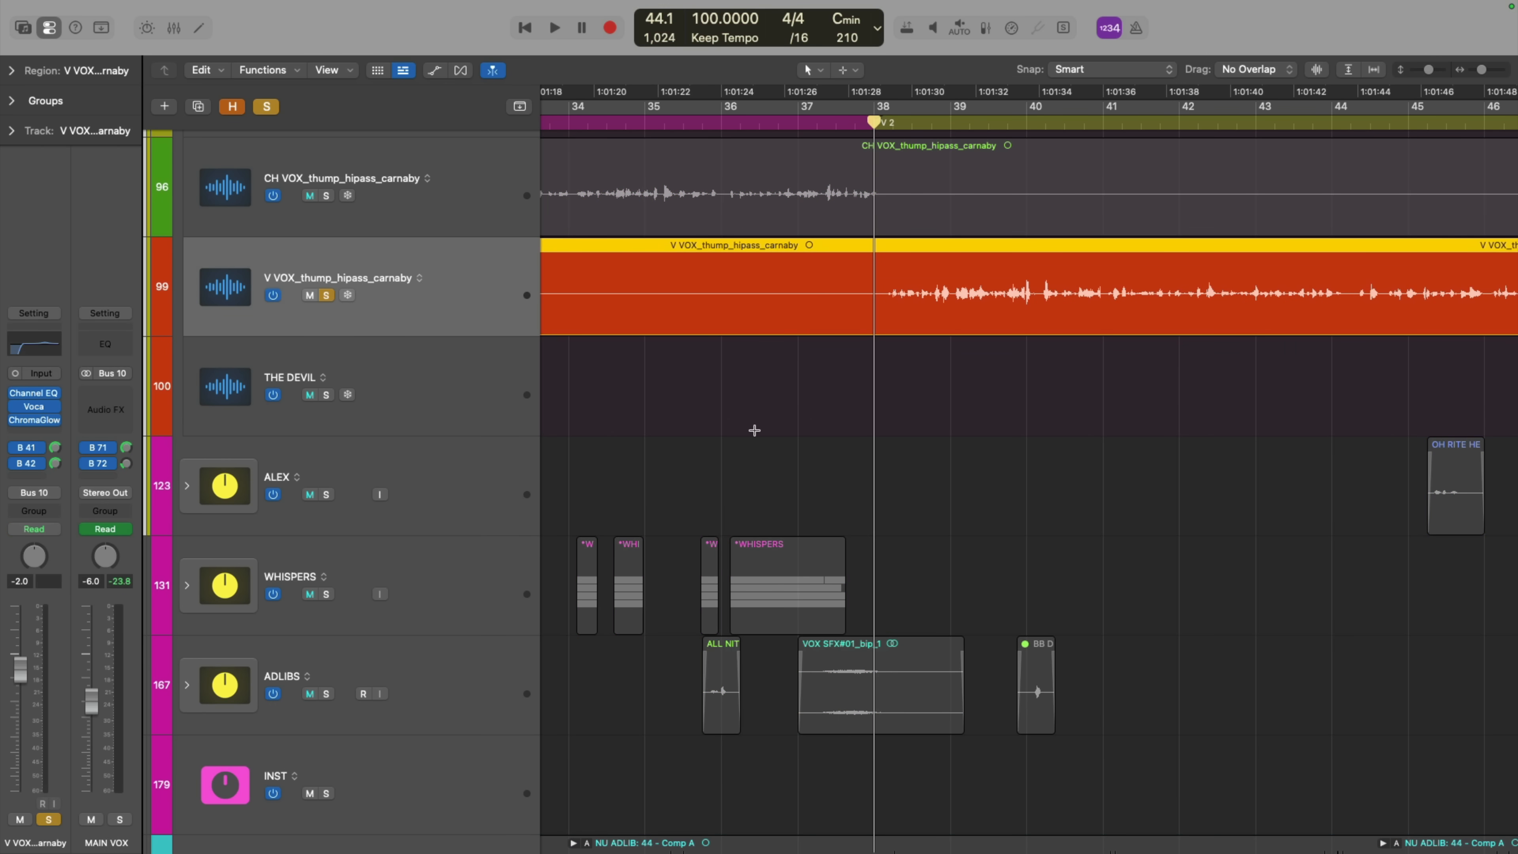
{"action": "scroll", "coordinate": [754, 430], "scroll_direction": "up", "scroll_amount": 1}
{"action": "key", "text": "space"}
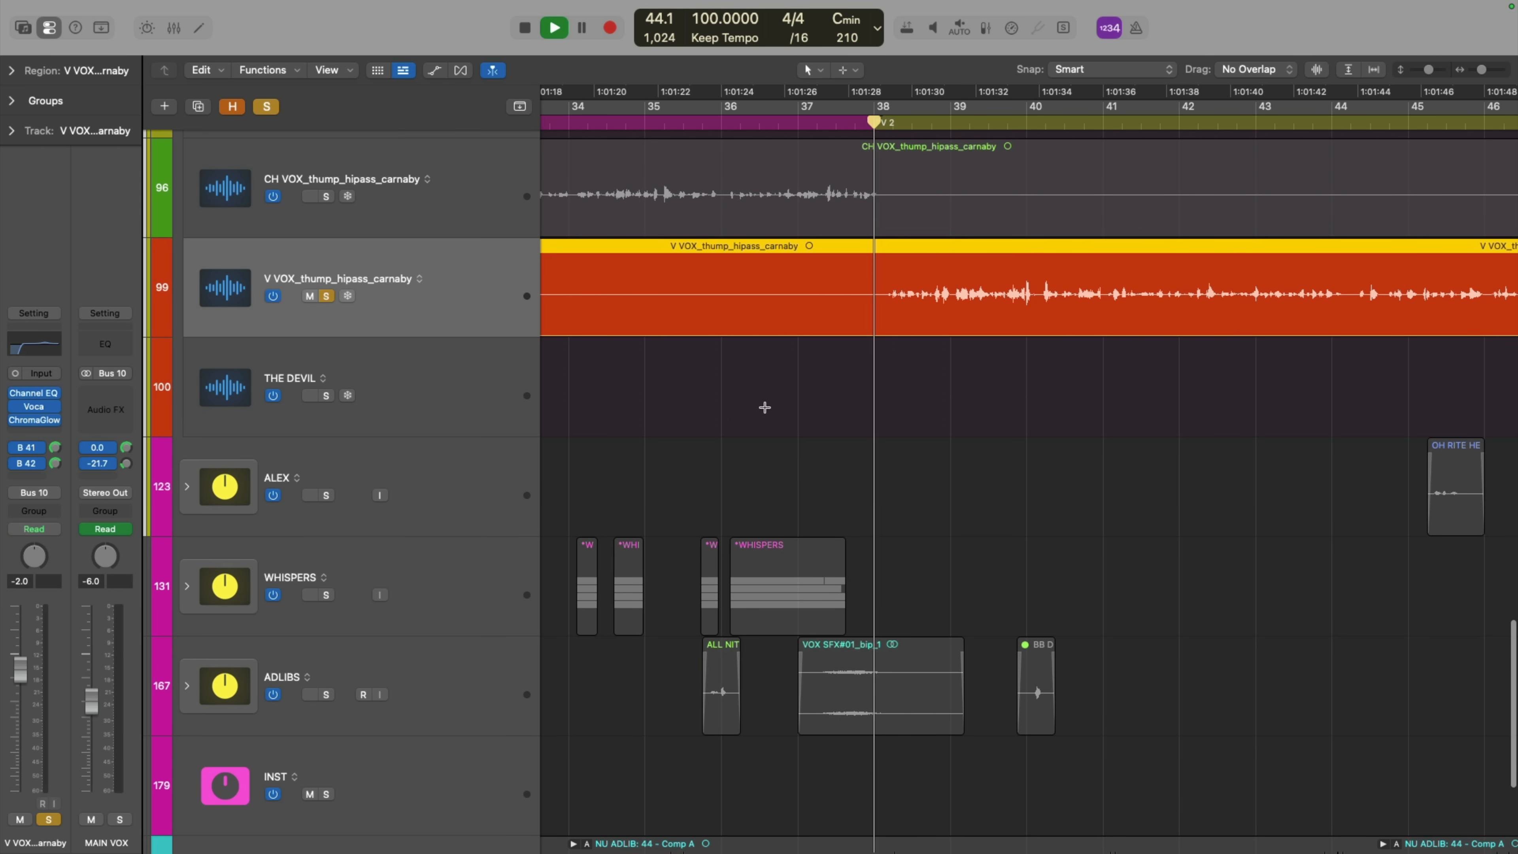
{"action": "key", "text": "space"}
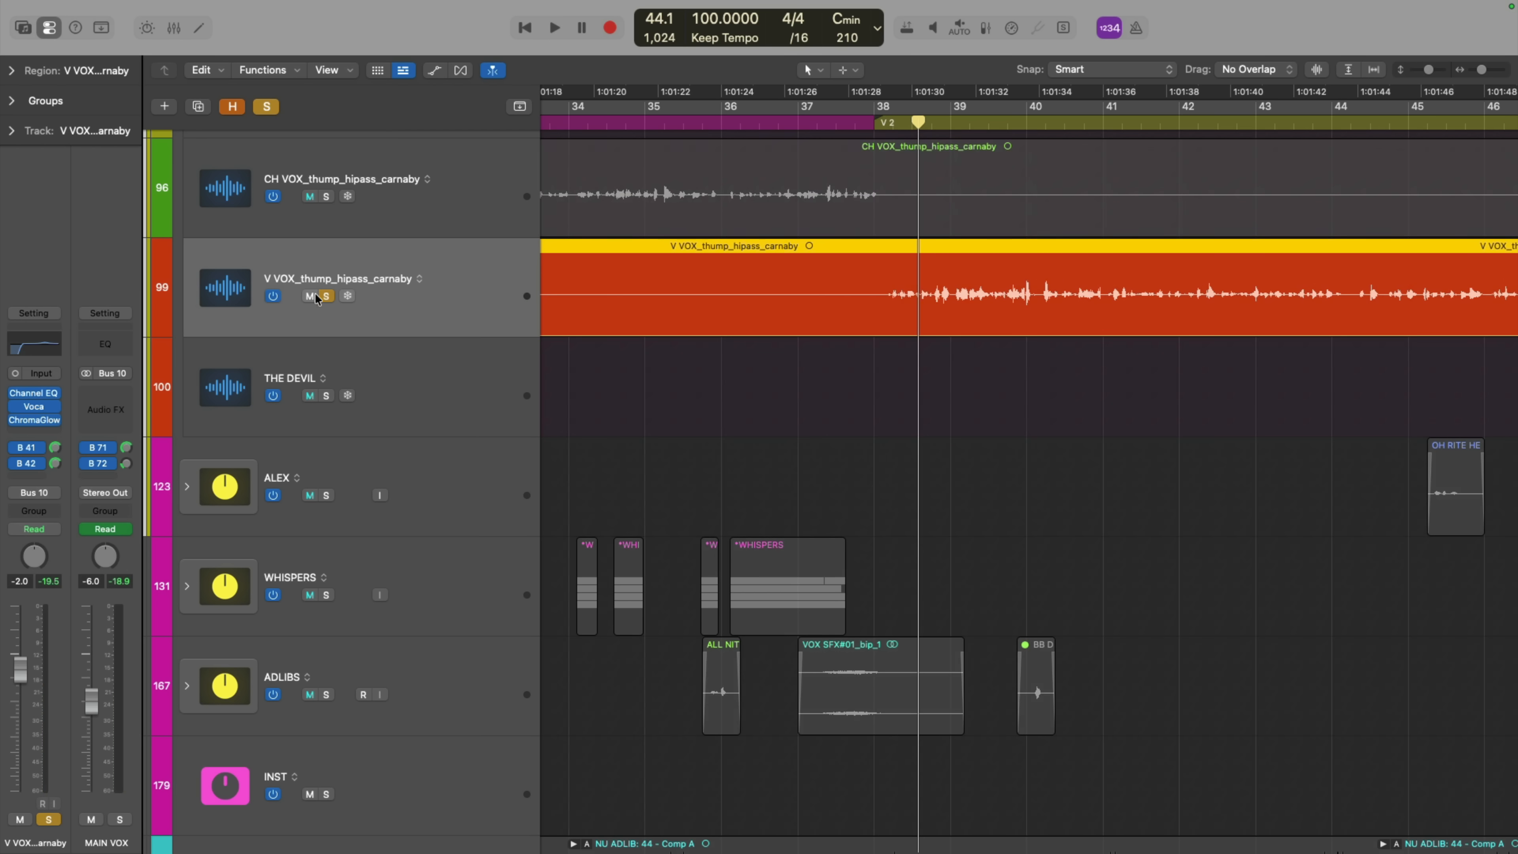
- Inspect the Channel EQ on the V VOX_thump_hipass_carnaby track and close it
{"action": "left_click", "coordinate": [44, 396]}
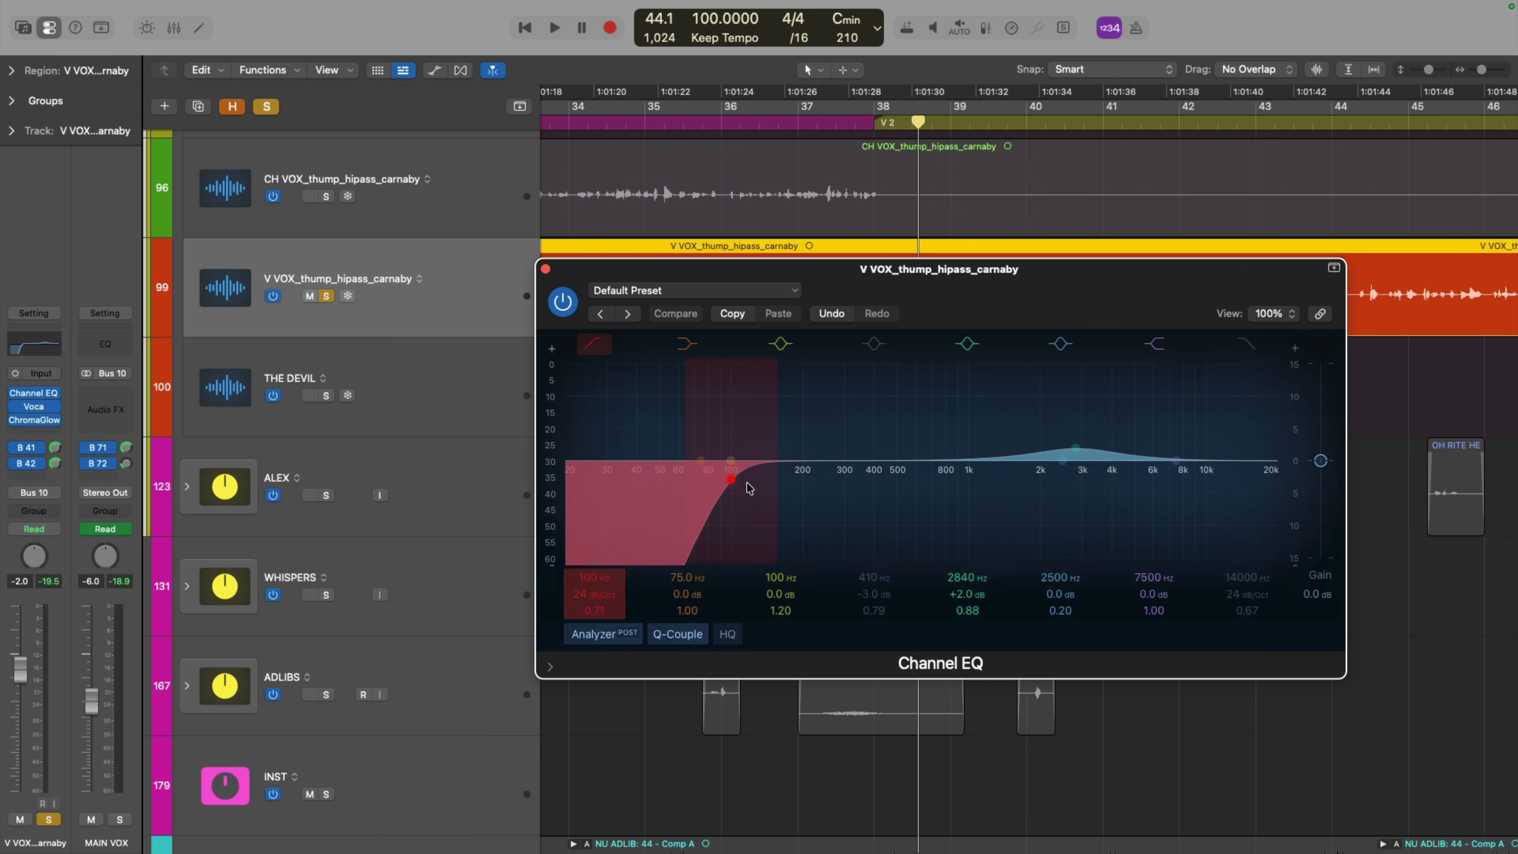
{"action": "left_click", "coordinate": [546, 270]}
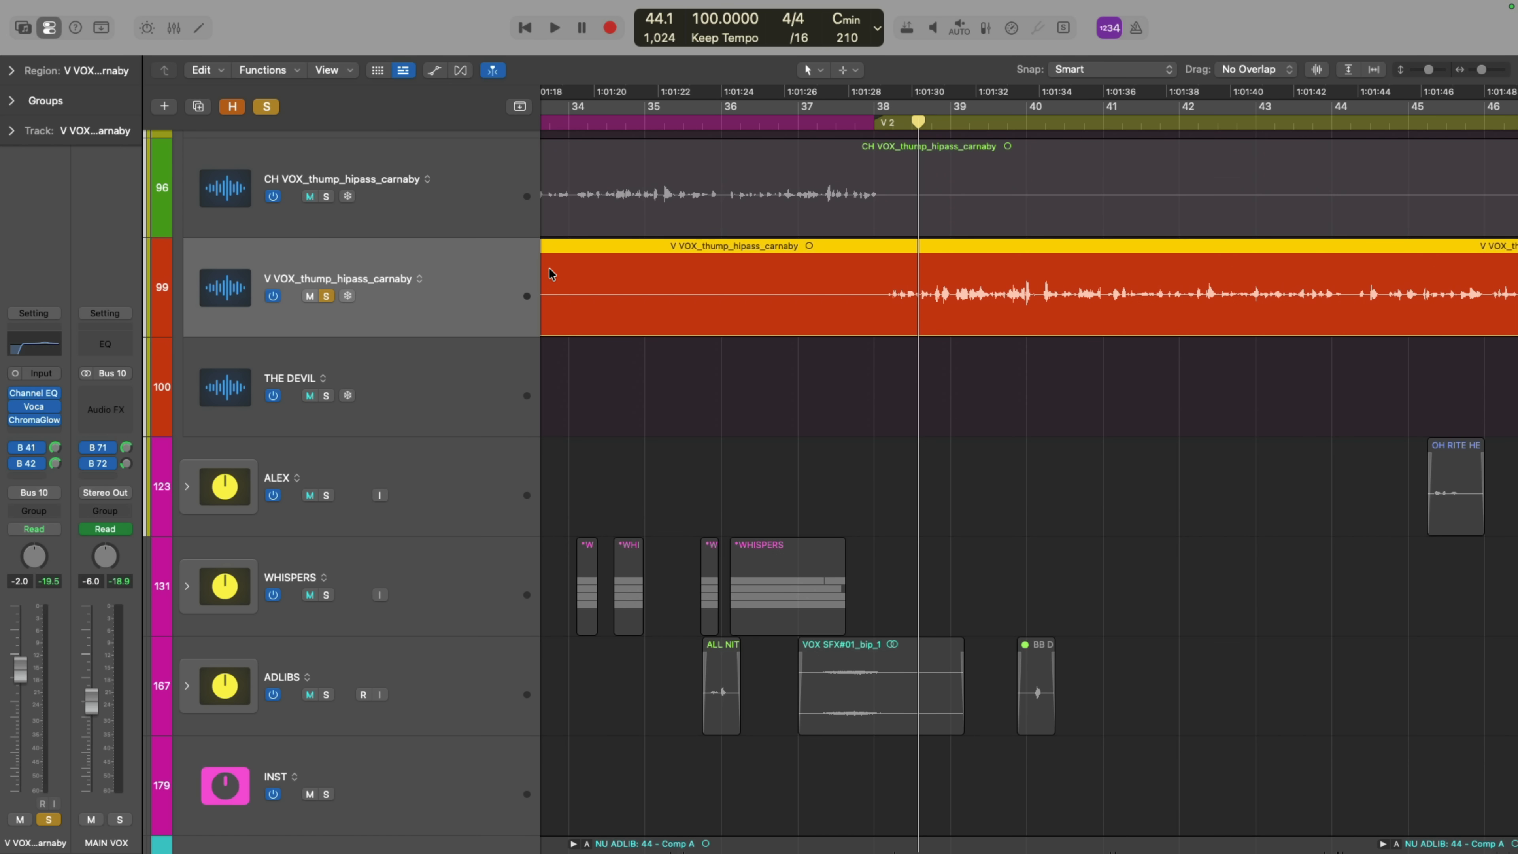
- Check the external sample editor in the audio File Editor settings, then close the settings
{"action": "left_click", "coordinate": [66, 12]}
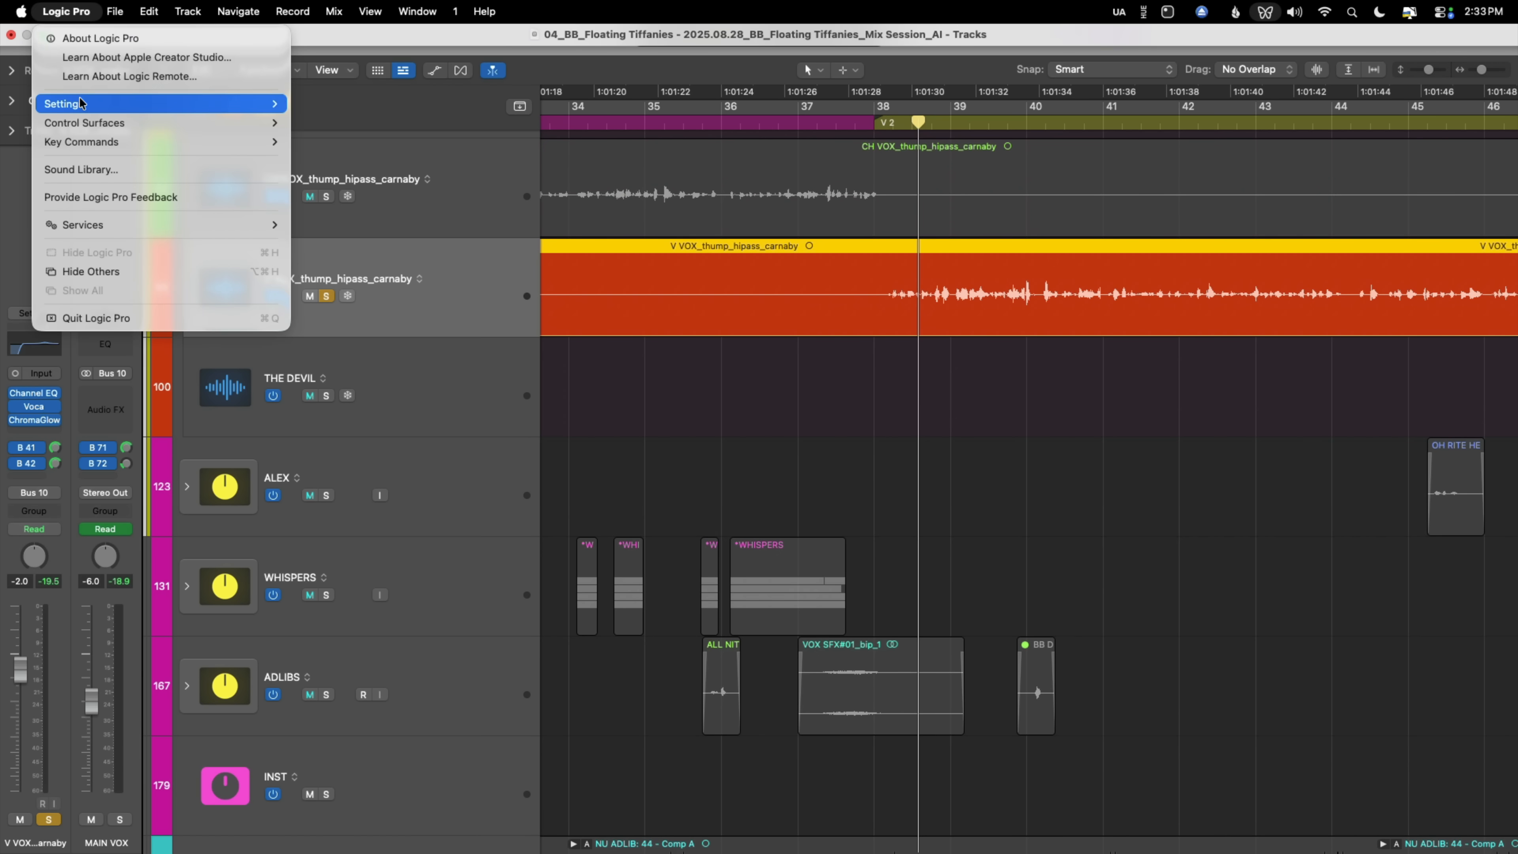
{"action": "mouse_move", "coordinate": [82, 103]}
{"action": "left_click", "coordinate": [323, 124]}
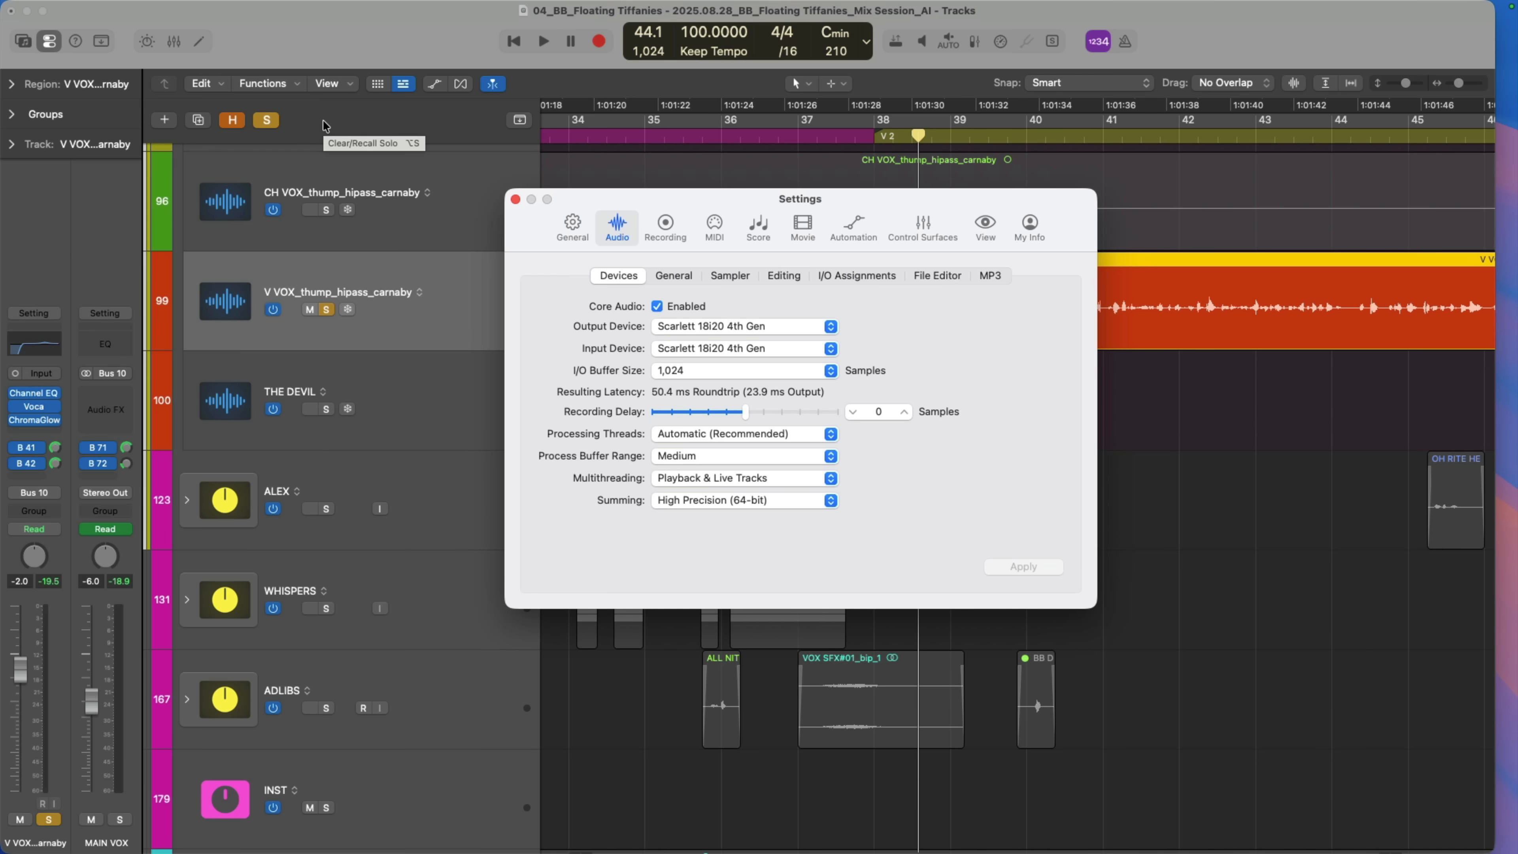
{"action": "left_click", "coordinate": [950, 276]}
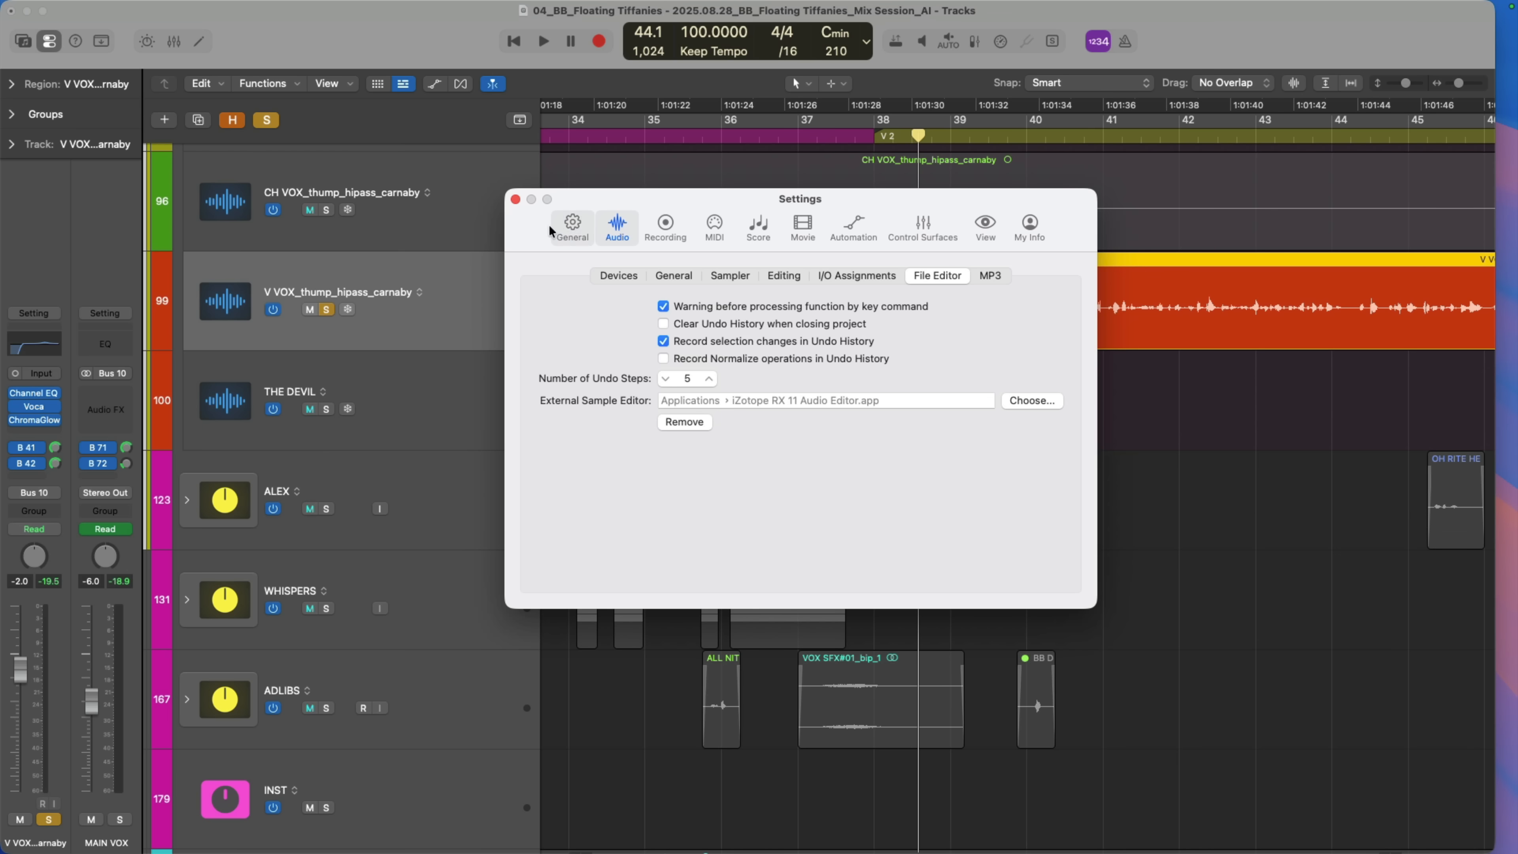
{"action": "left_click", "coordinate": [515, 201]}
- Take the V VOX_thump_hipass_carnaby track out of solo and open its selected region in iZotope RX 11 Audio Editor
{"action": "left_click", "coordinate": [325, 309]}
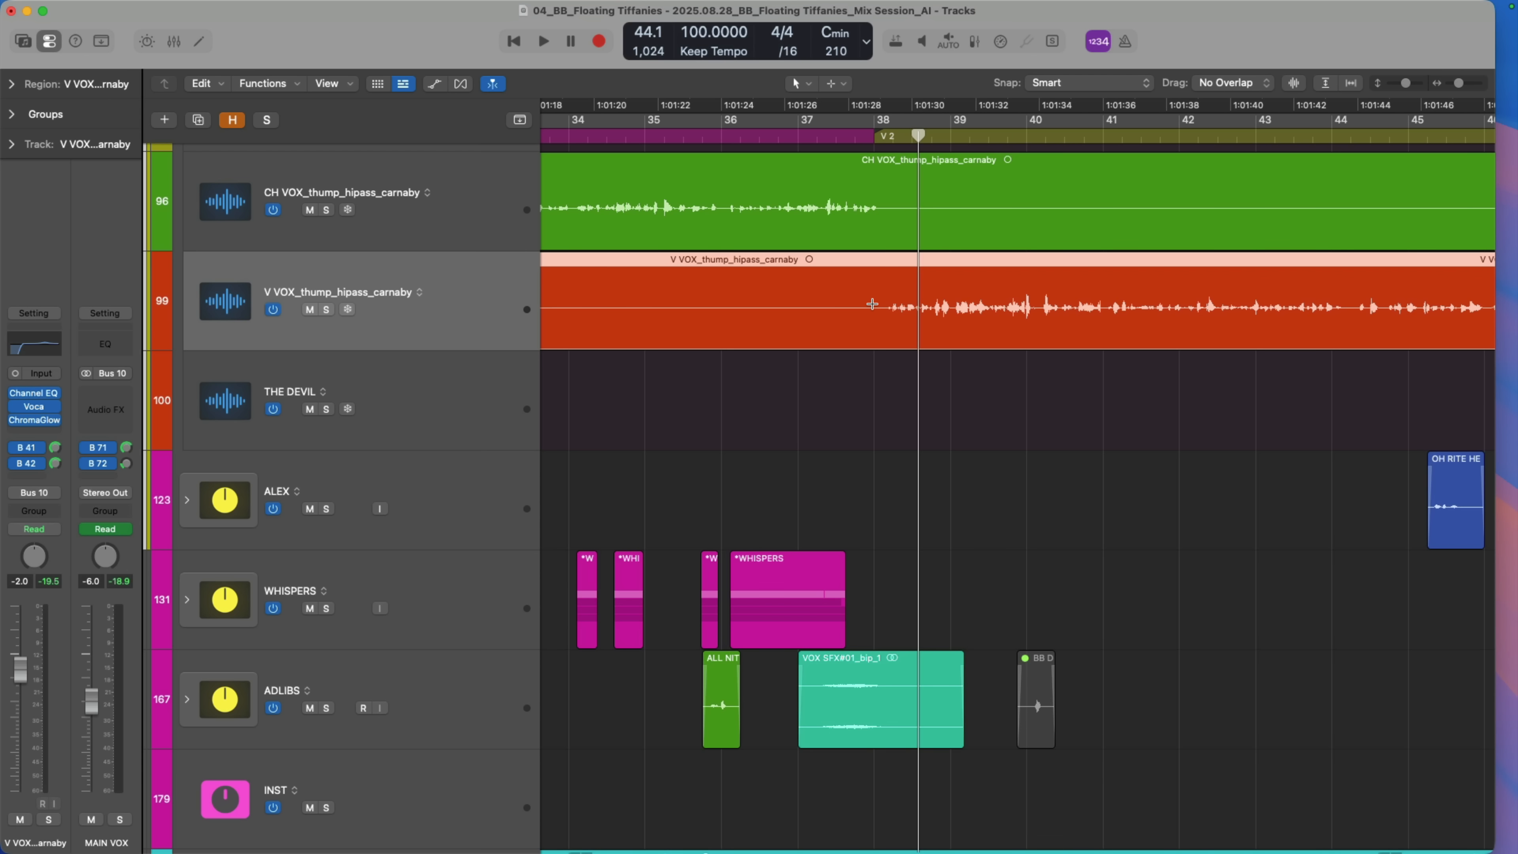
{"action": "left_click", "coordinate": [221, 86]}
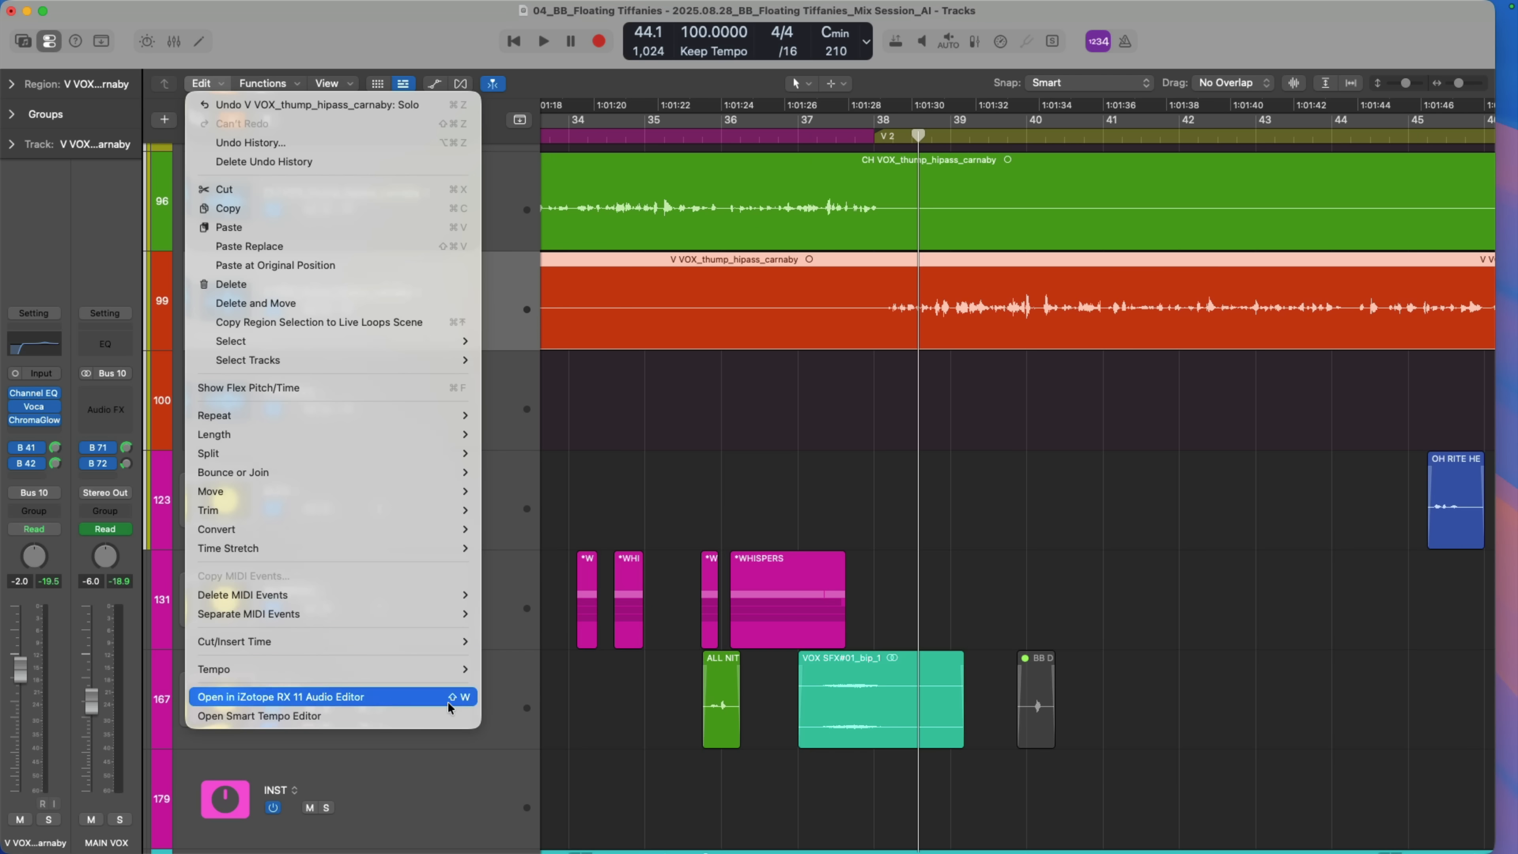
{"action": "left_click", "coordinate": [686, 384]}
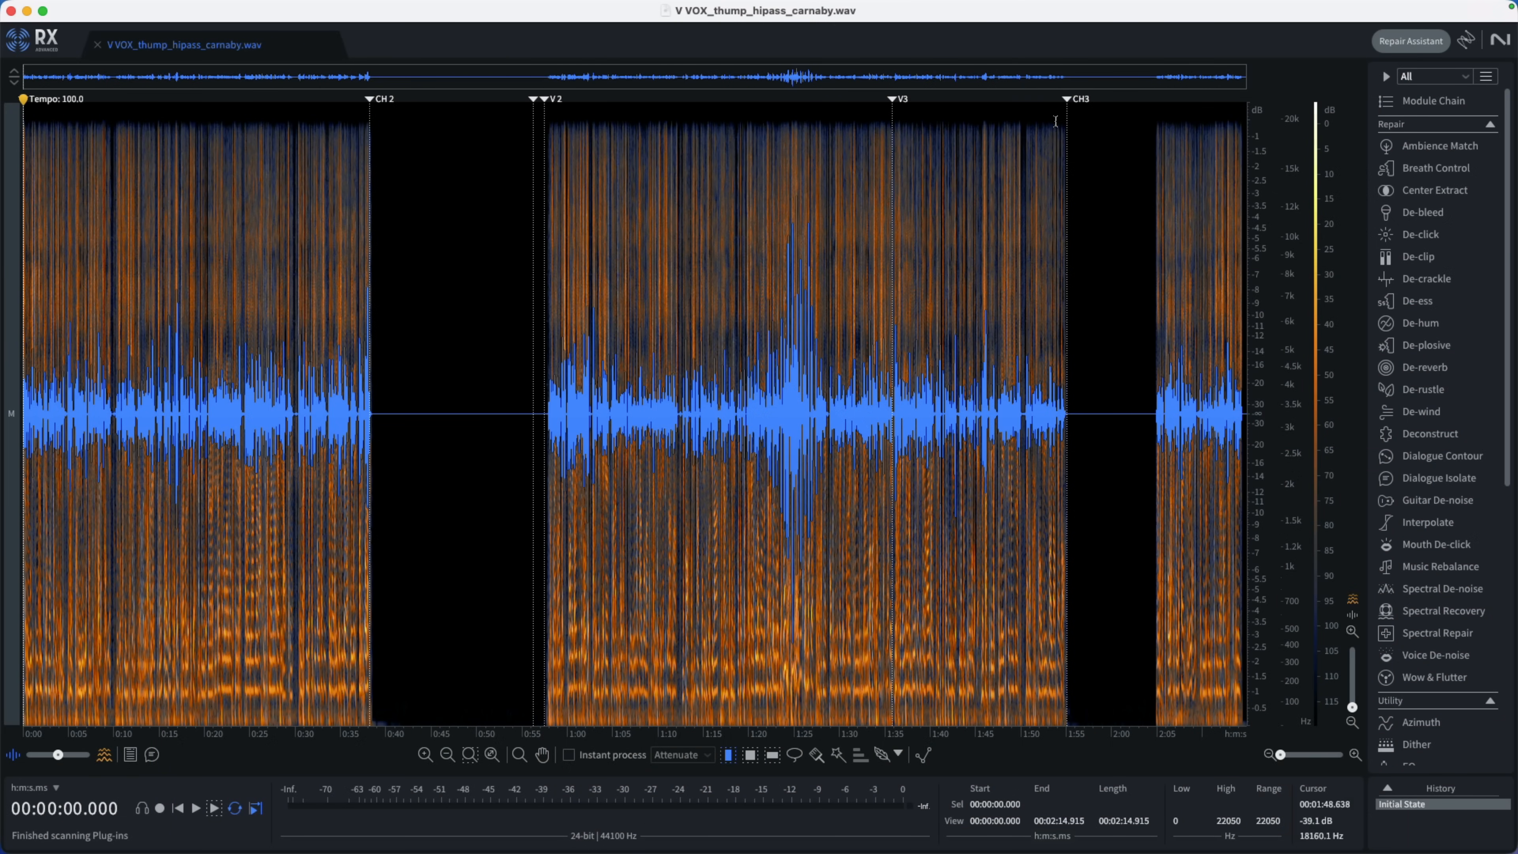
- Change the spectrogram's frequency scale to one that spreads out the low frequencies, viewing the vocal just after the V 2 marker
{"action": "scroll", "coordinate": [572, 282], "scroll_direction": "up", "scroll_amount": 2}
{"action": "scroll", "coordinate": [572, 282], "scroll_direction": "up", "scroll_amount": 15}
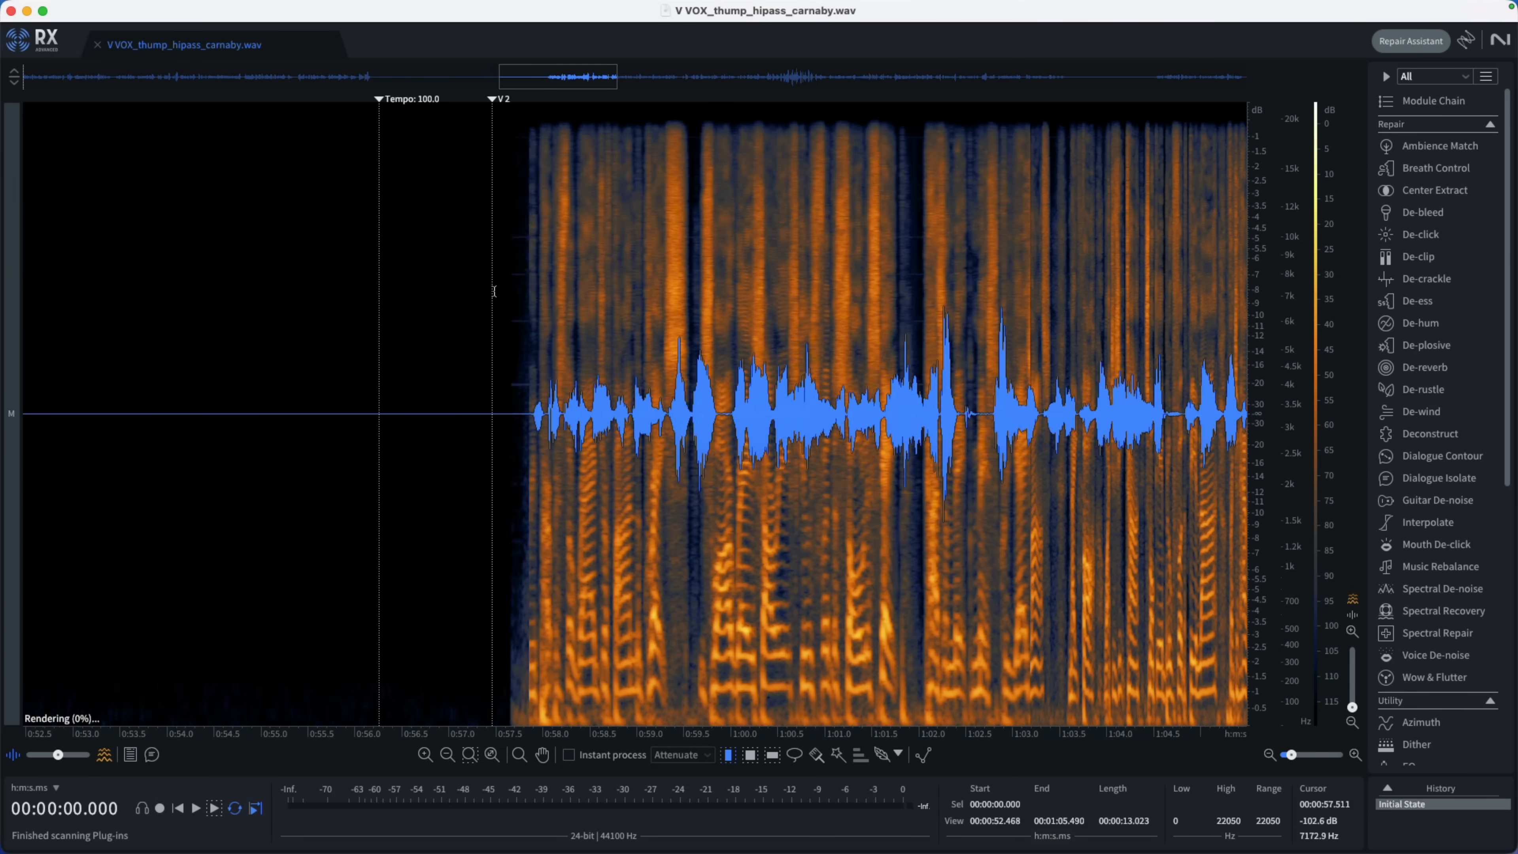
{"action": "right_click", "coordinate": [1299, 276]}
{"action": "mouse_move", "coordinate": [1306, 283]}
{"action": "left_click", "coordinate": [1248, 359]}
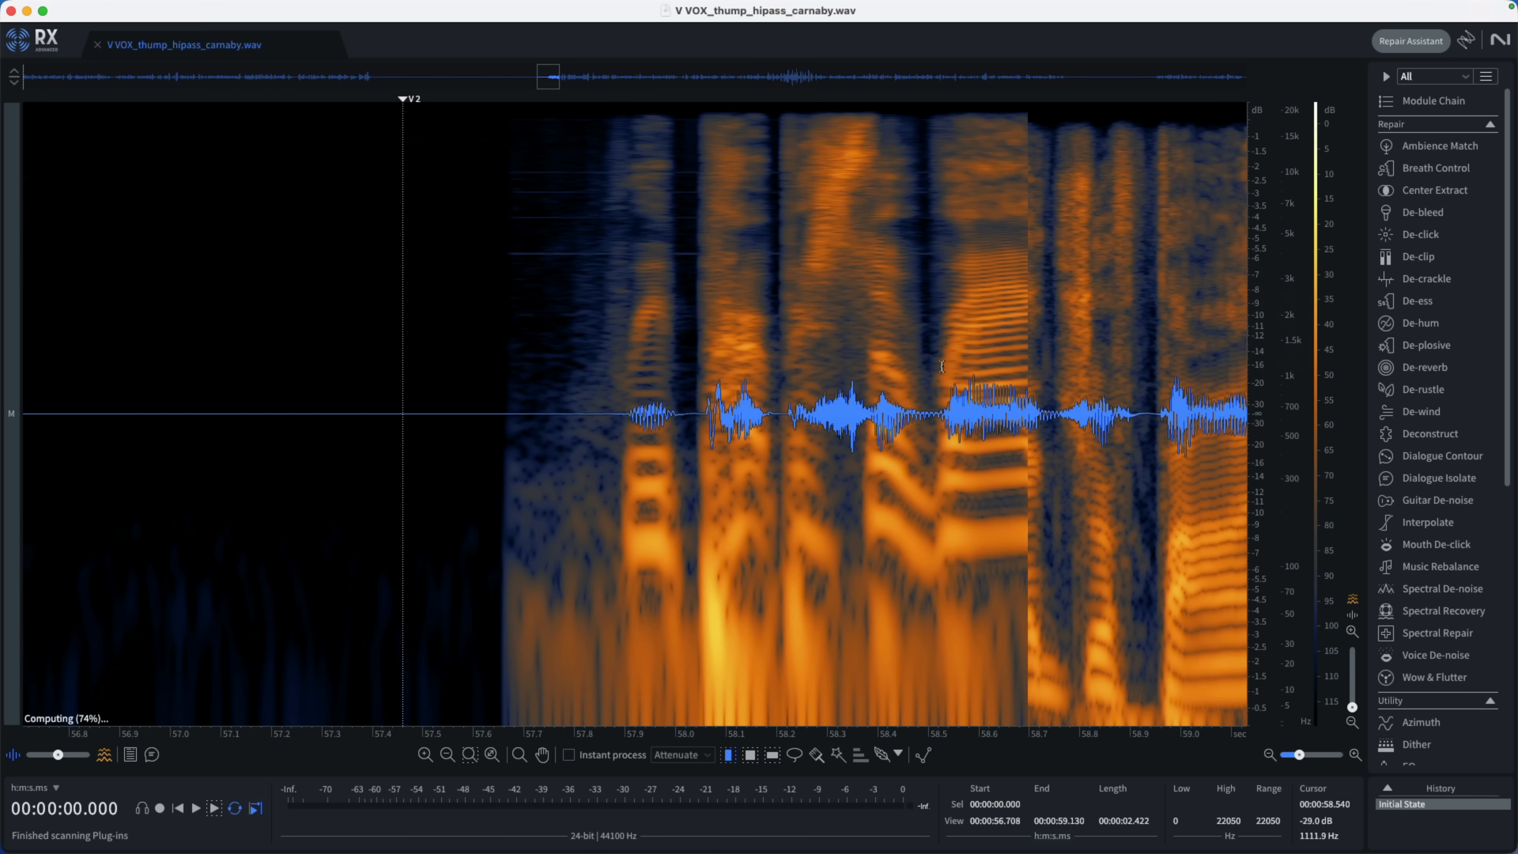
- Select the plosive thump in the vocal after V 2, from about 58.047 to 58.092 seconds, across all frequencies
{"action": "scroll", "coordinate": [731, 377], "scroll_direction": "up", "scroll_amount": 1}
{"action": "scroll", "coordinate": [731, 377], "scroll_direction": "up", "scroll_amount": 2}
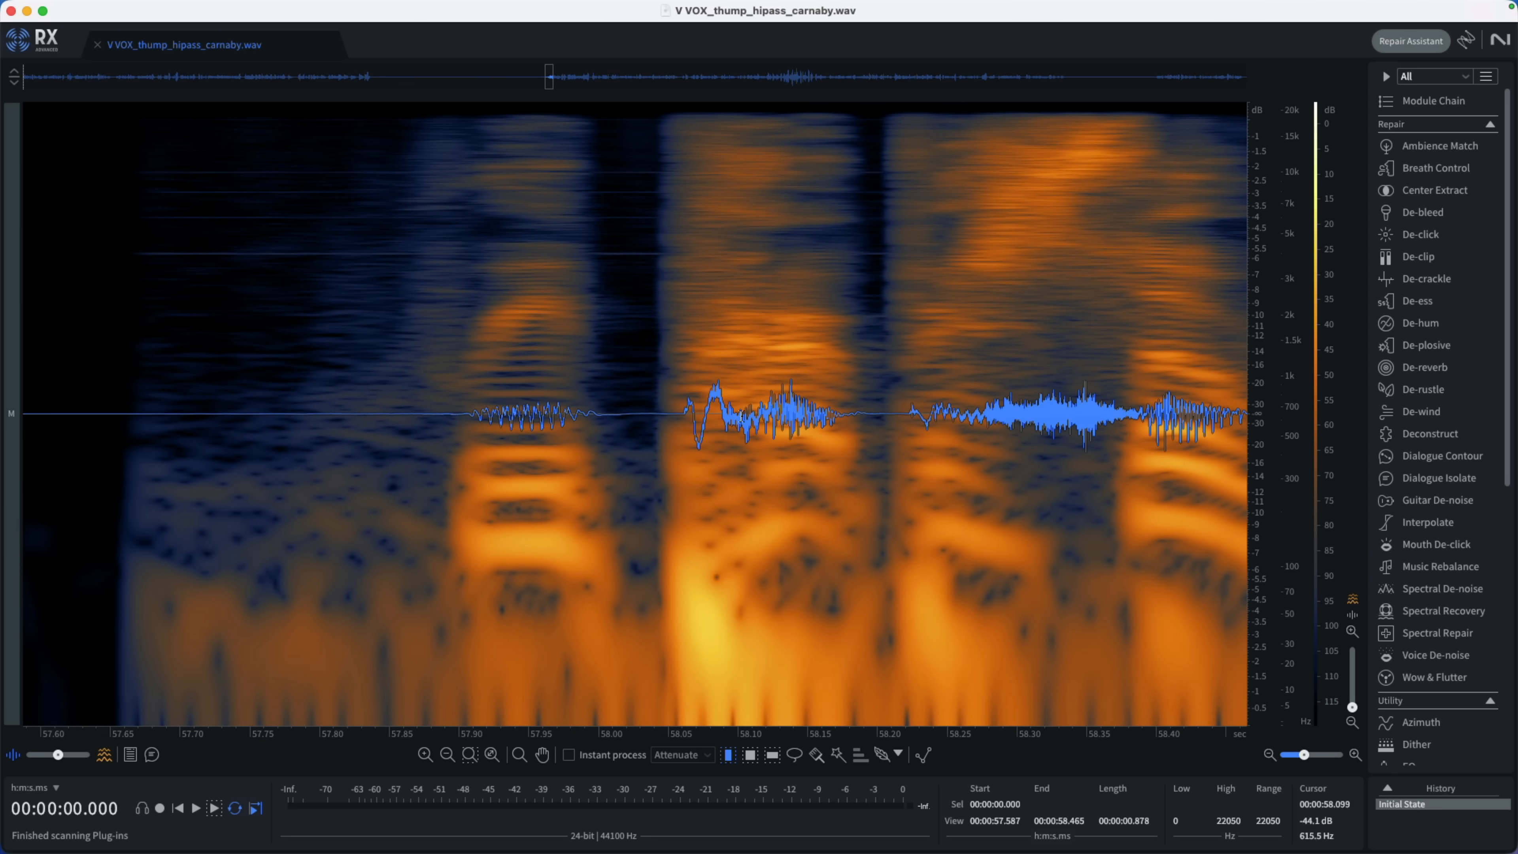
{"action": "left_click", "coordinate": [662, 356]}
{"action": "left_click_drag", "start_coordinate": [662, 356], "coordinate": [727, 359]}
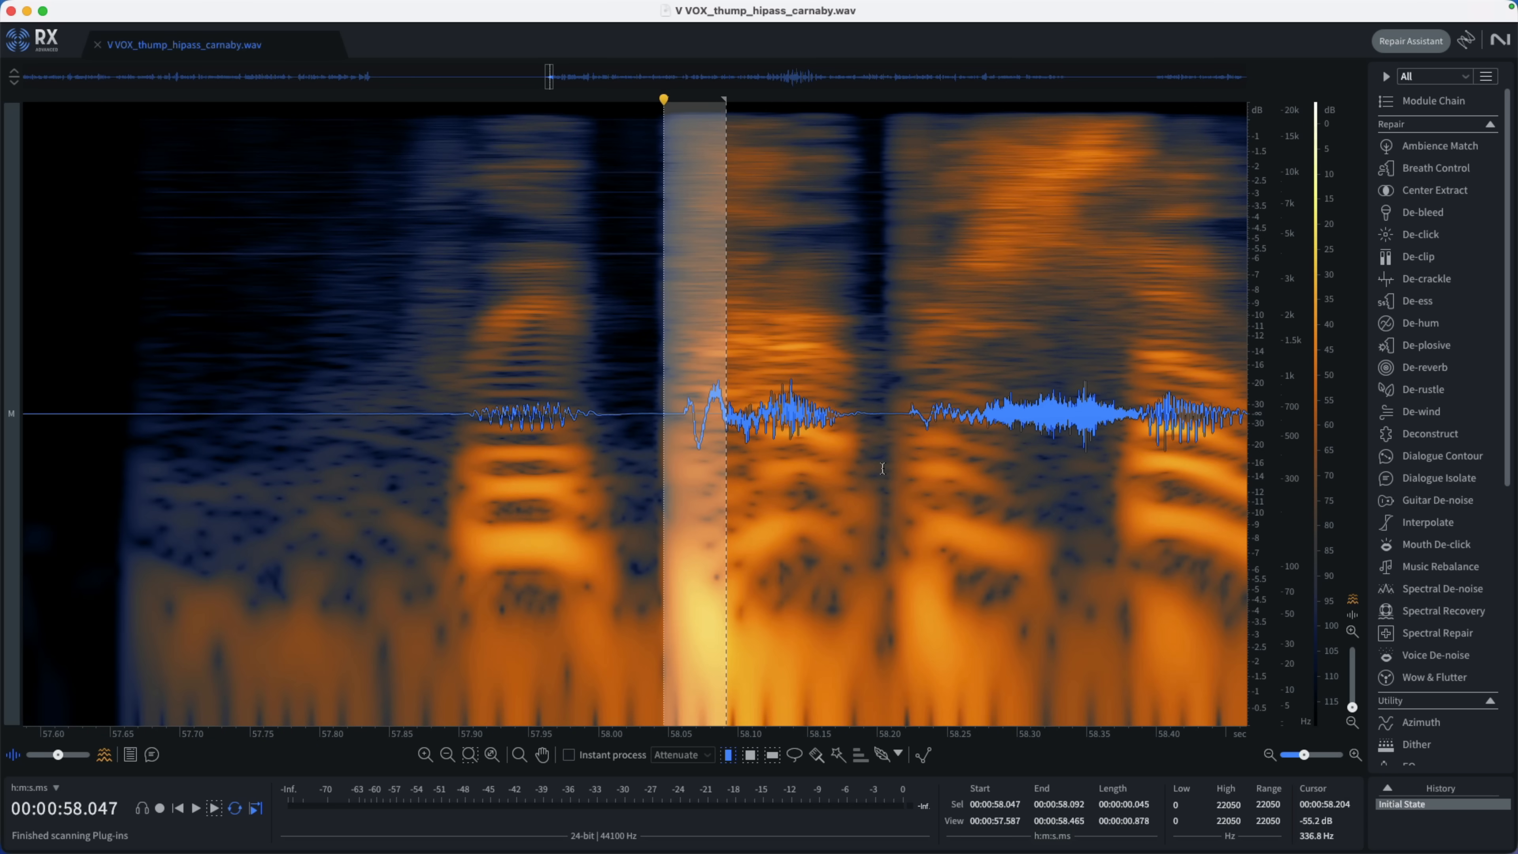
- Render De-plosive on the selected thump with sensitivity 3.9, strength 4.0 and frequency limit 100 Hz, and save the file
{"action": "left_click", "coordinate": [1422, 346]}
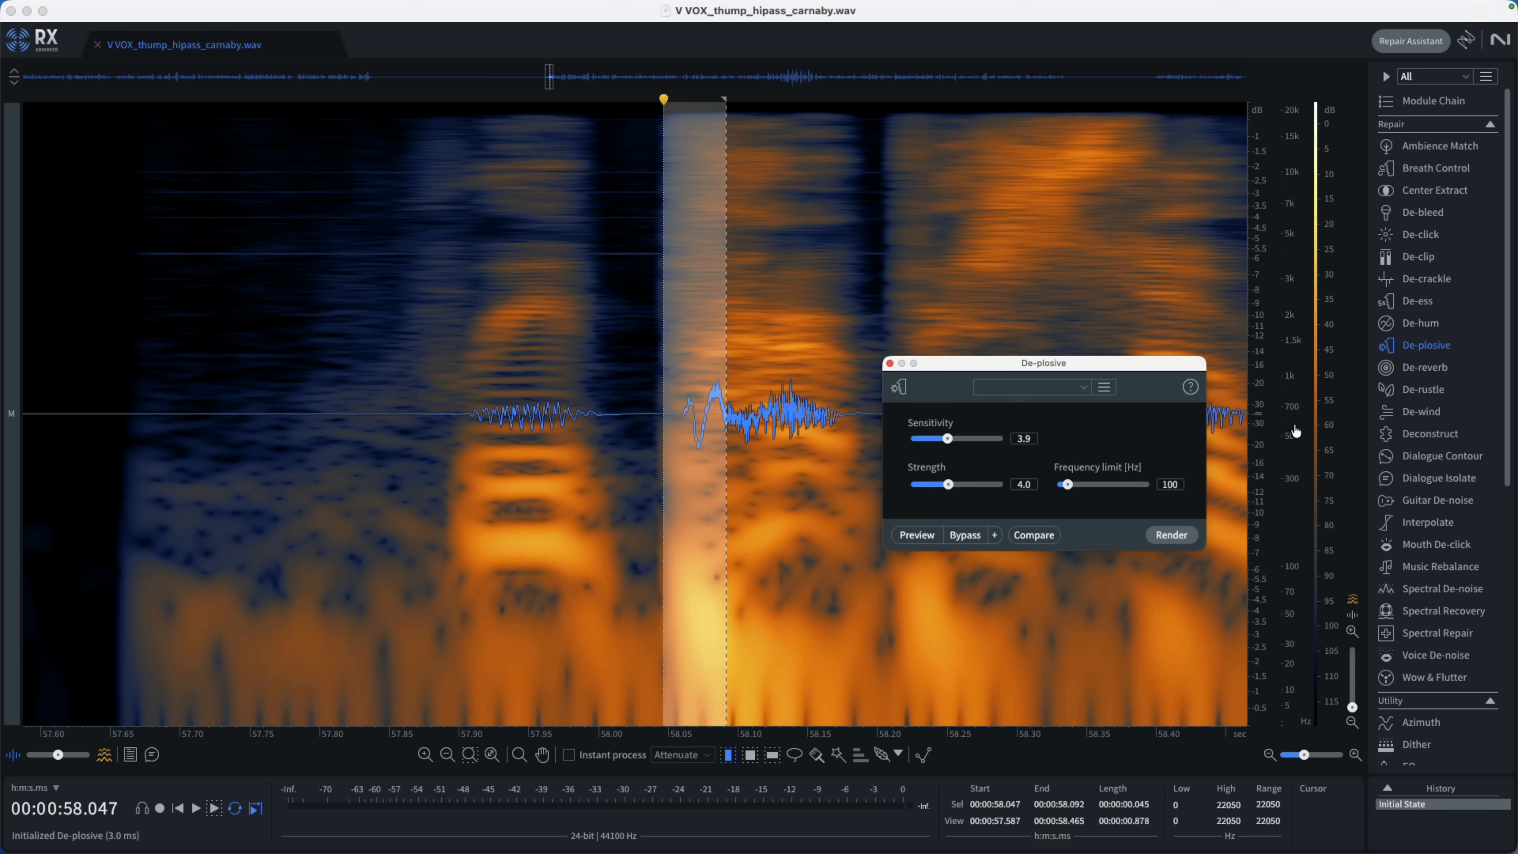
{"action": "left_click", "coordinate": [1190, 535]}
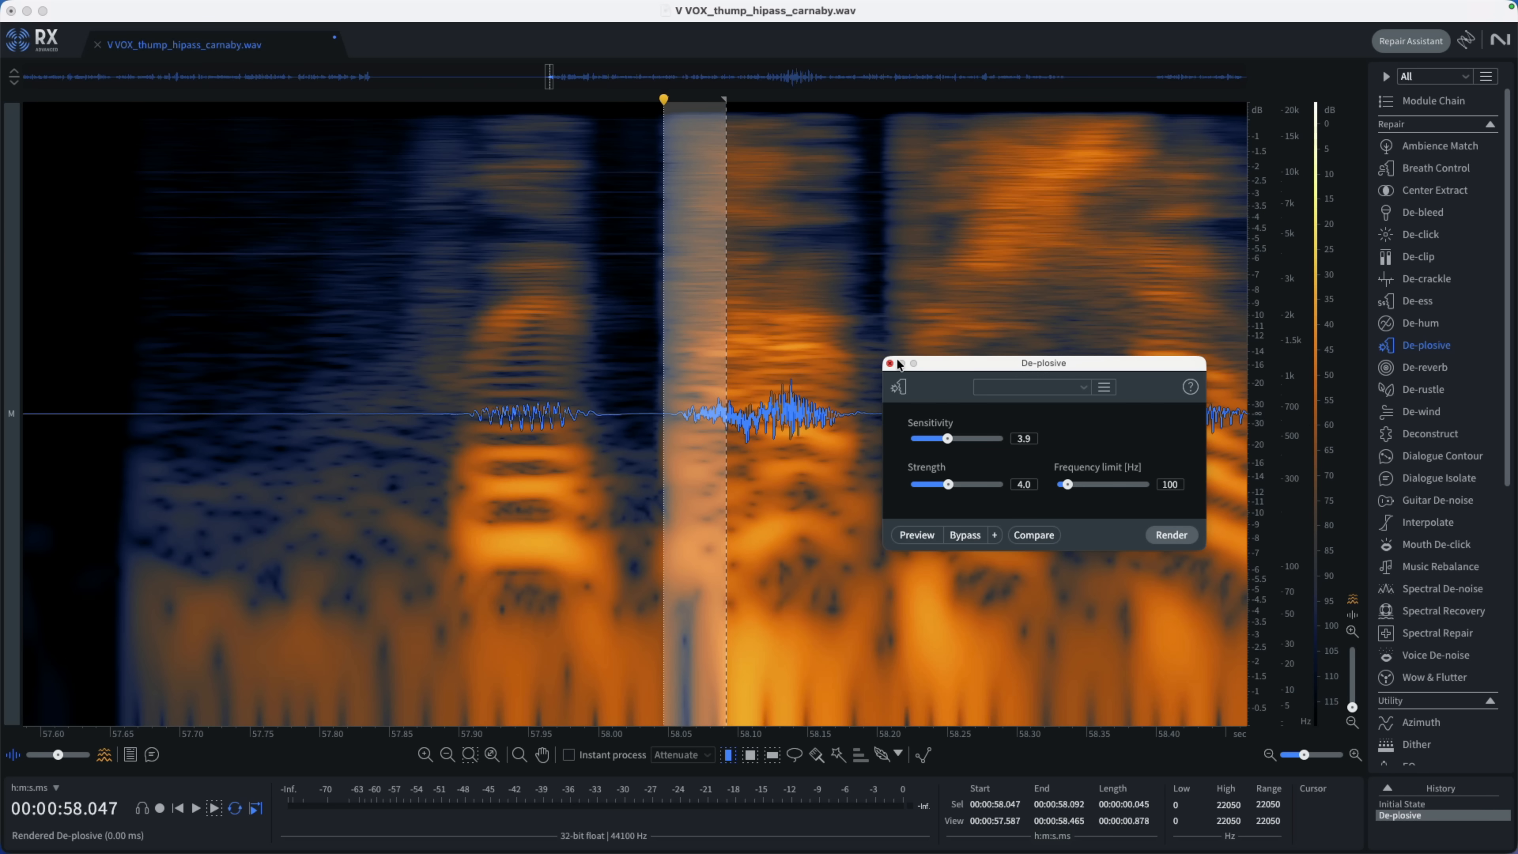
{"action": "key", "text": "super+s"}
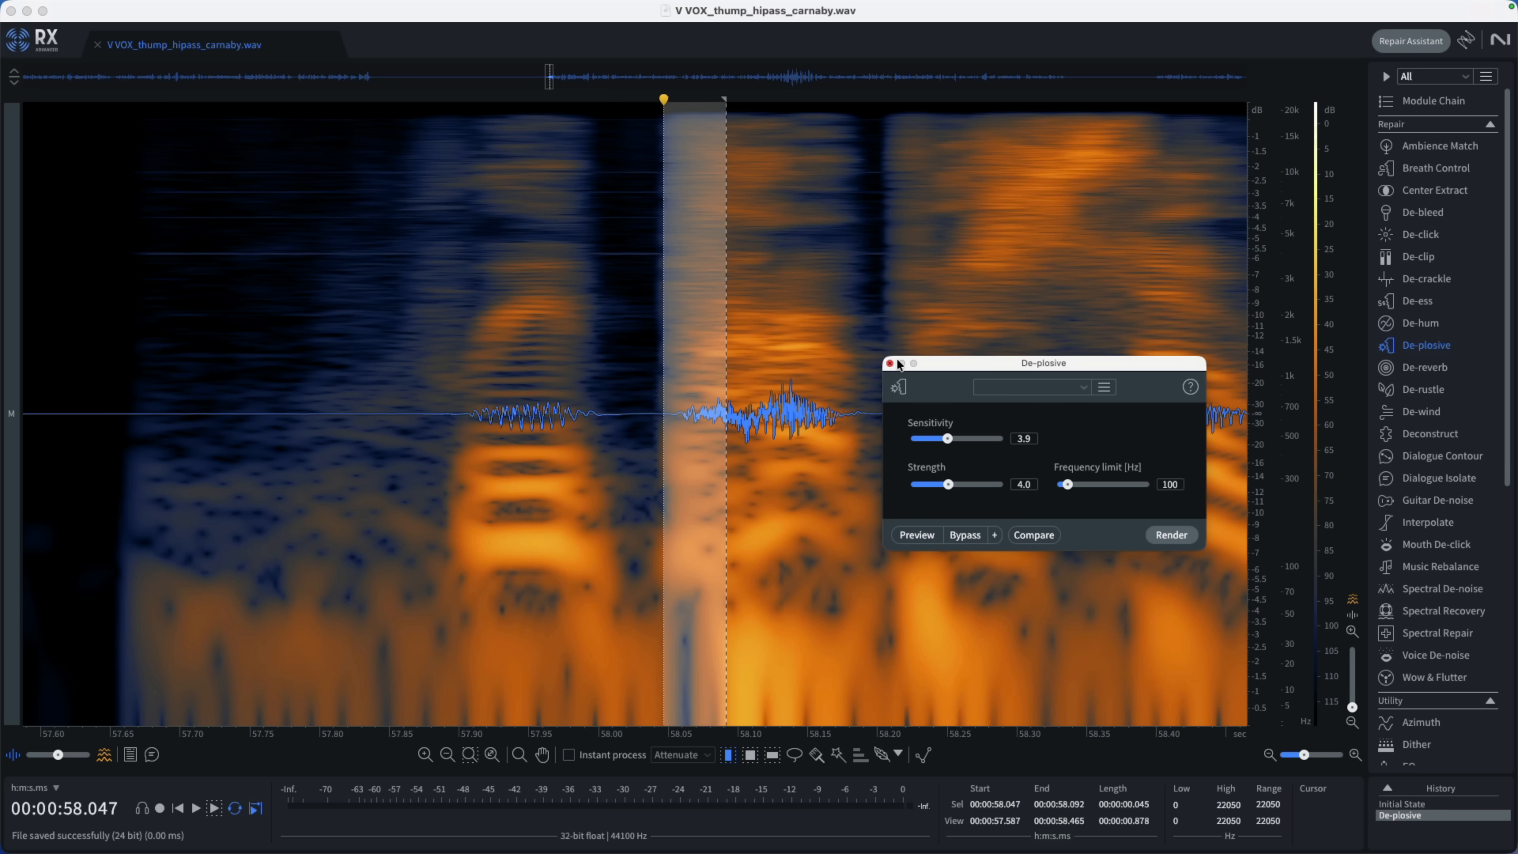
- Switch to Logic Pro and examine the V VOX_thump_hipass_carnaby waveform at the start of V 2, placing the playhead just before the phrase
{"action": "key", "text": "super+Tab"}
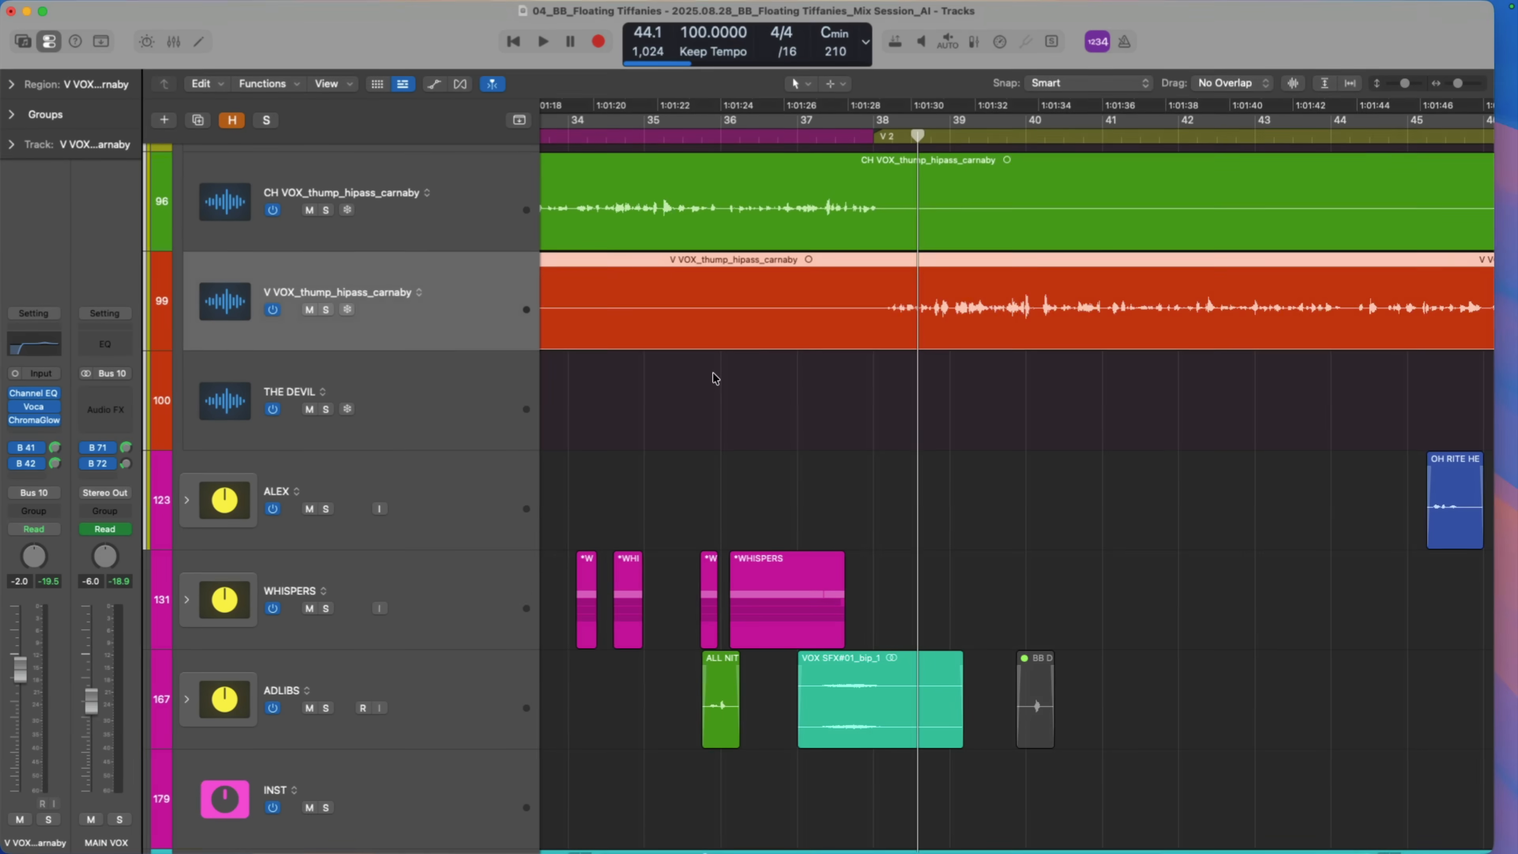
{"action": "left_click_drag", "start_coordinate": [877, 282], "coordinate": [949, 345]}
{"action": "left_click", "coordinate": [622, 140]}
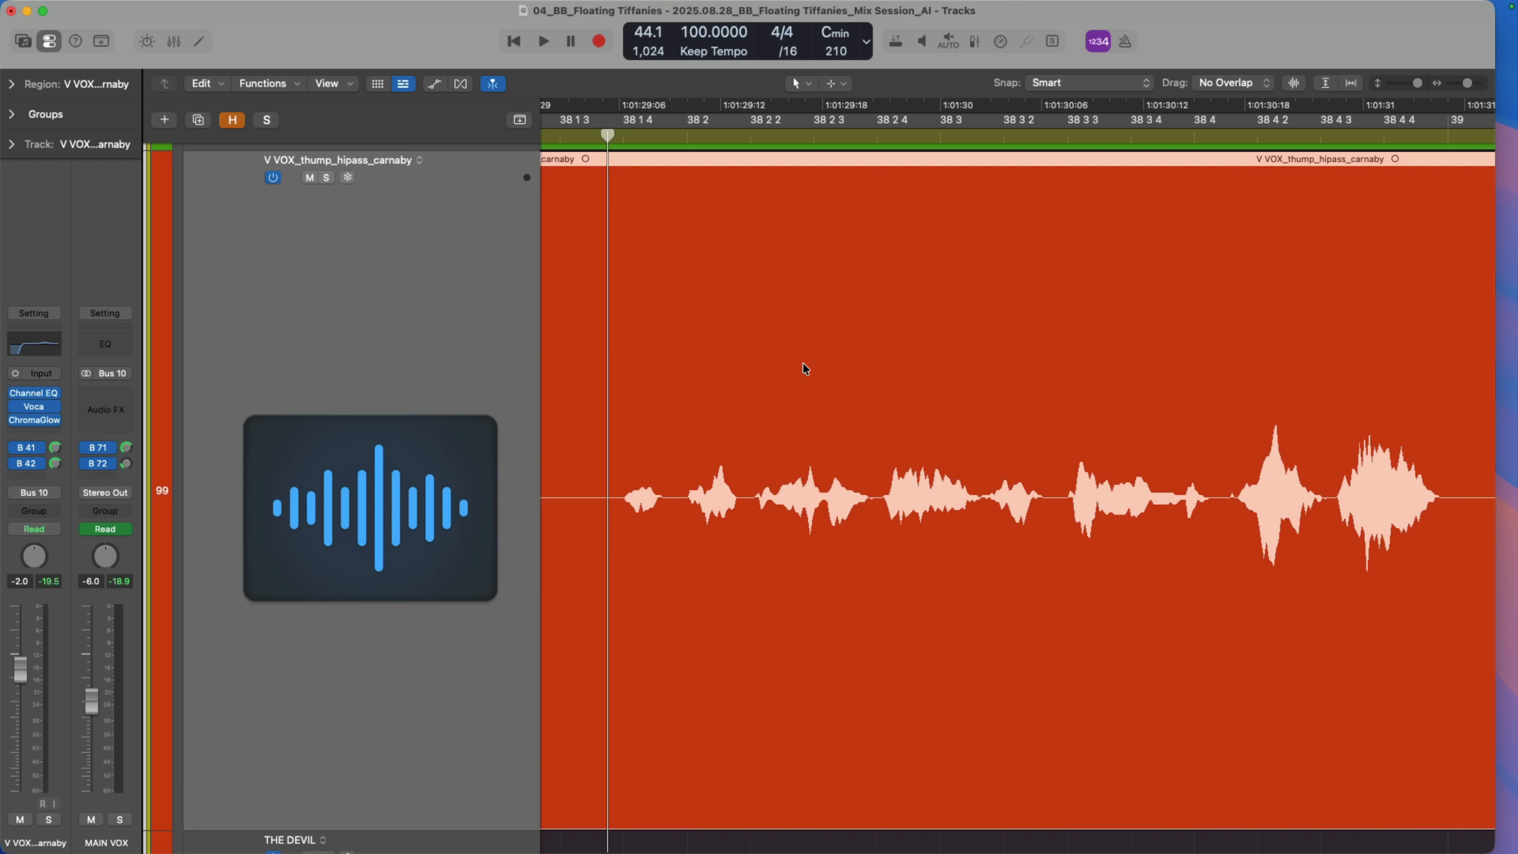
- In iZotope RX, undo the De-plosive render and save the file again, returning to Logic Pro
{"action": "key", "text": "super+Tab"}
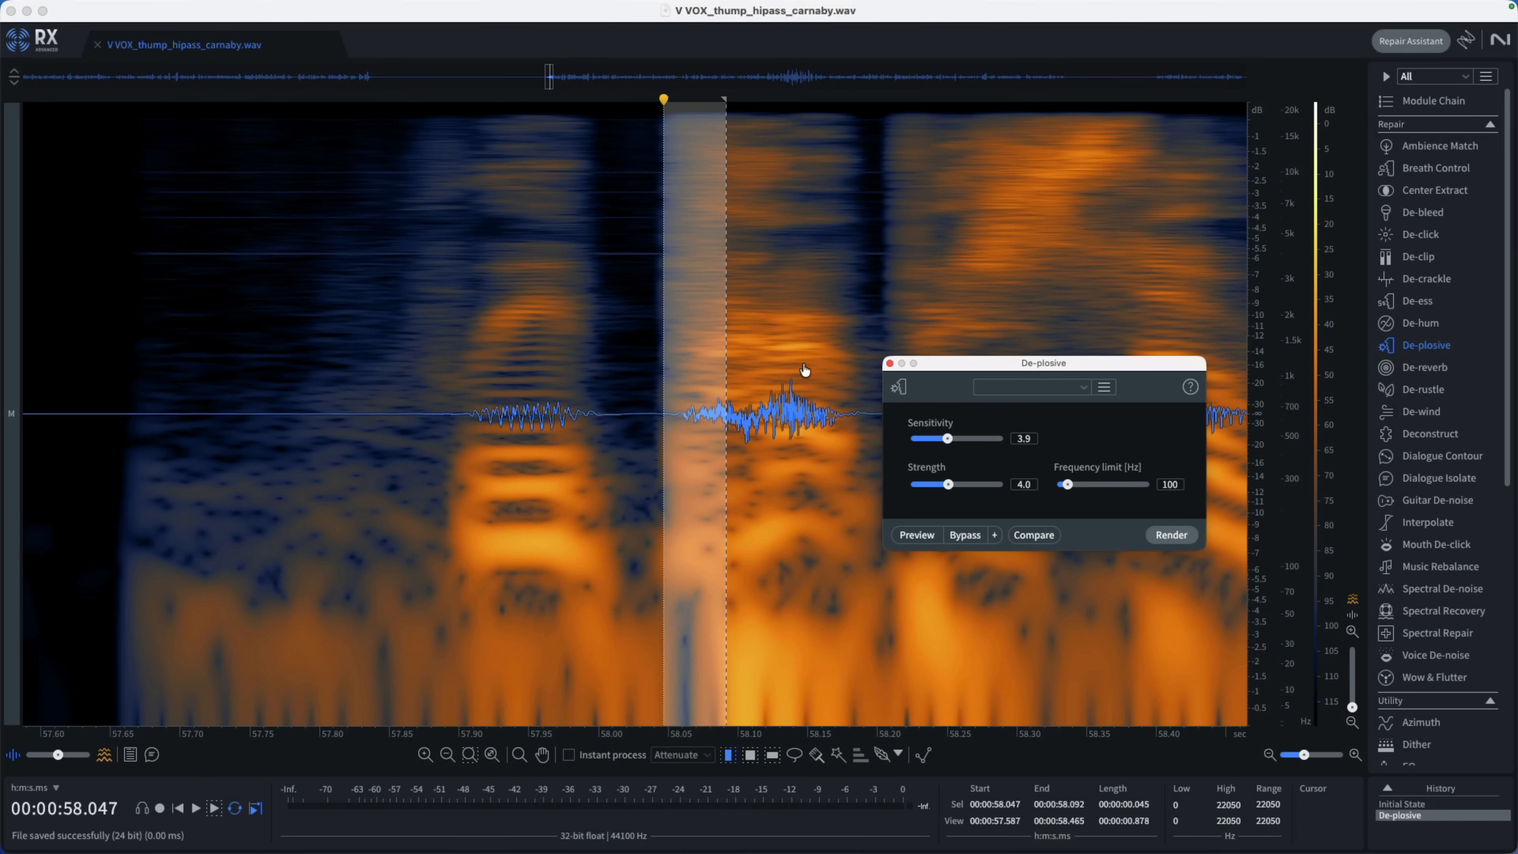
{"action": "key", "text": "super+z"}
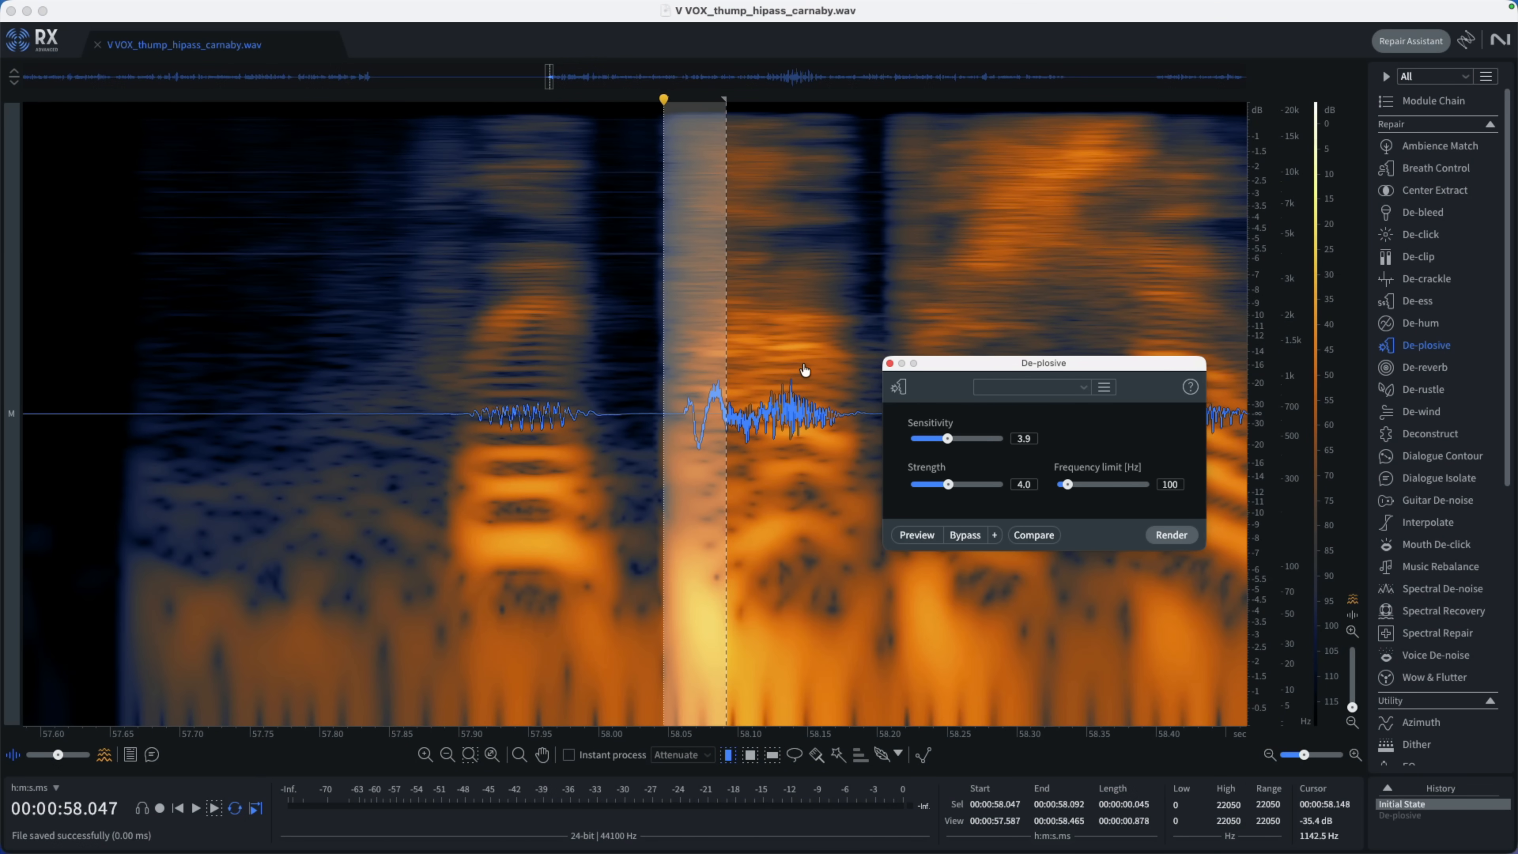
{"action": "key", "text": "super+Tab"}
- Examine the plosive's waveform on the V VOX_thump_hipass_carnaby region around bar position 38 2 up close
{"action": "left_click_drag", "start_coordinate": [671, 445], "coordinate": [712, 499]}
{"action": "scroll", "coordinate": [802, 502], "scroll_direction": "right", "scroll_amount": 4}
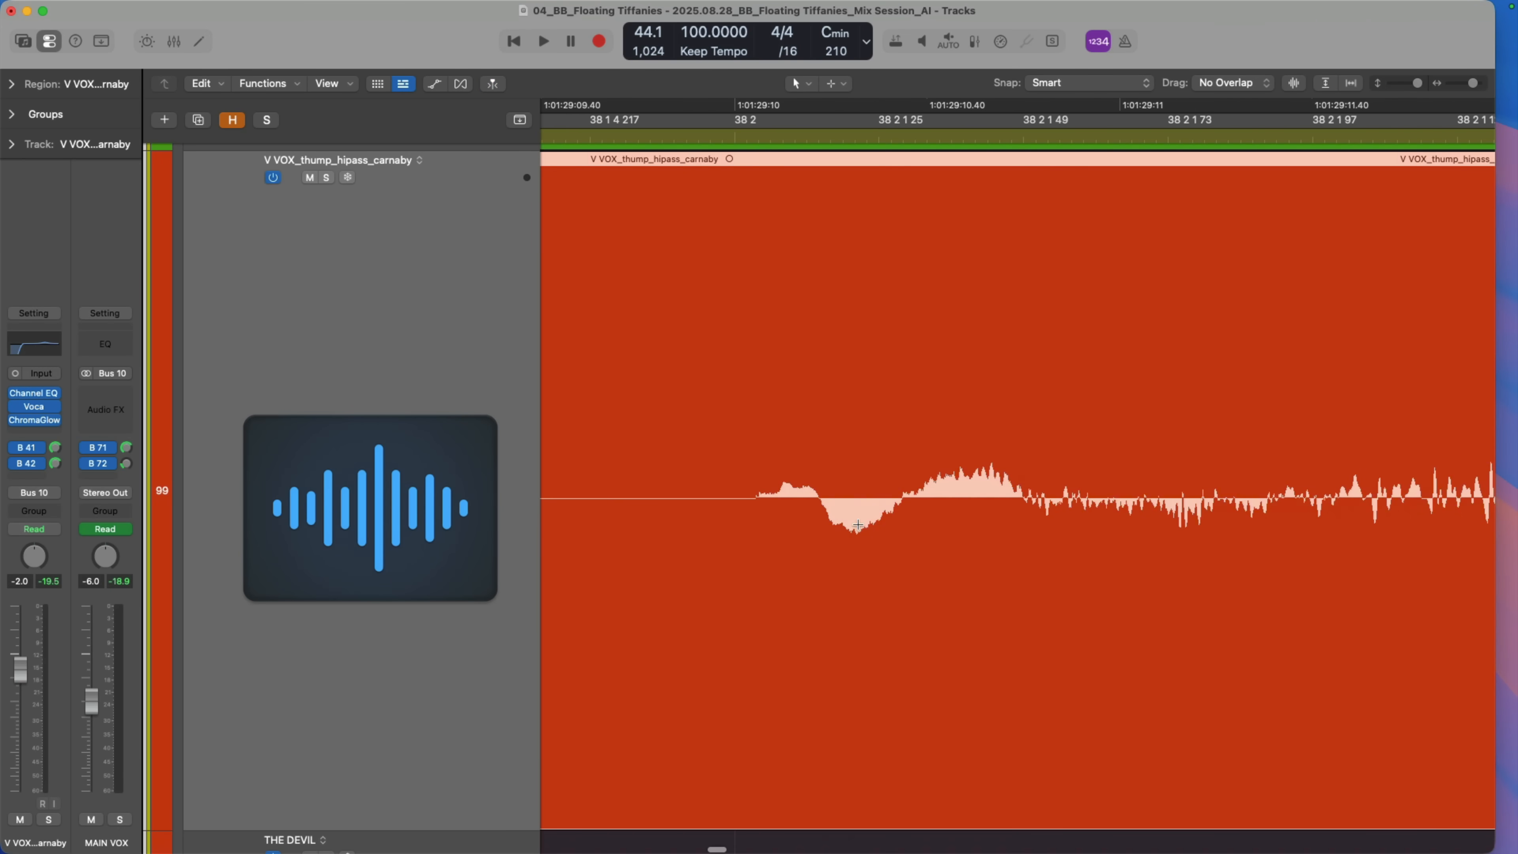
{"action": "left_click", "coordinate": [852, 387], "text": "ctrl+alt"}
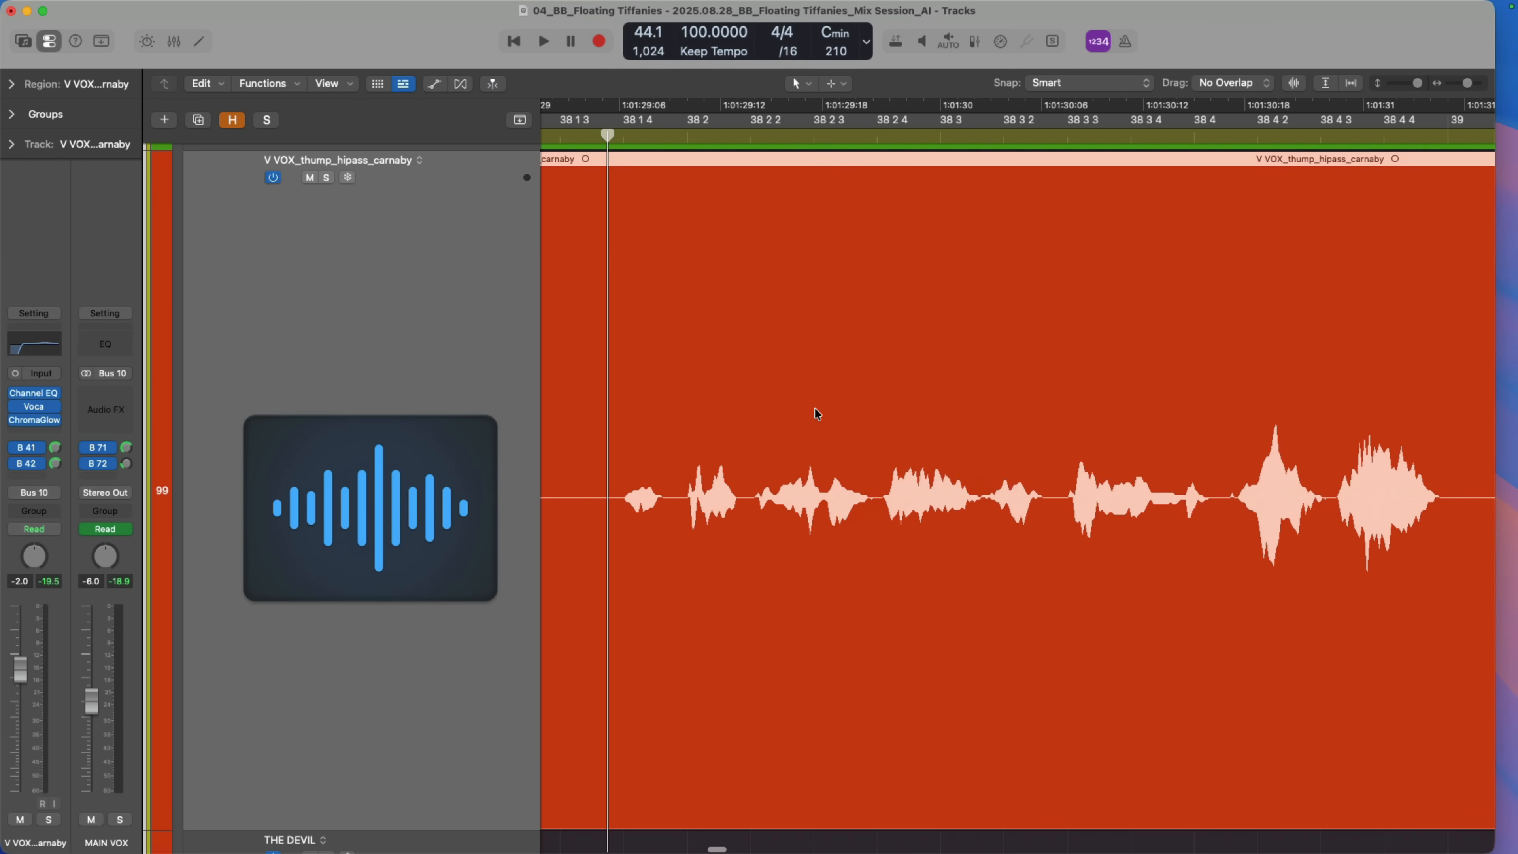